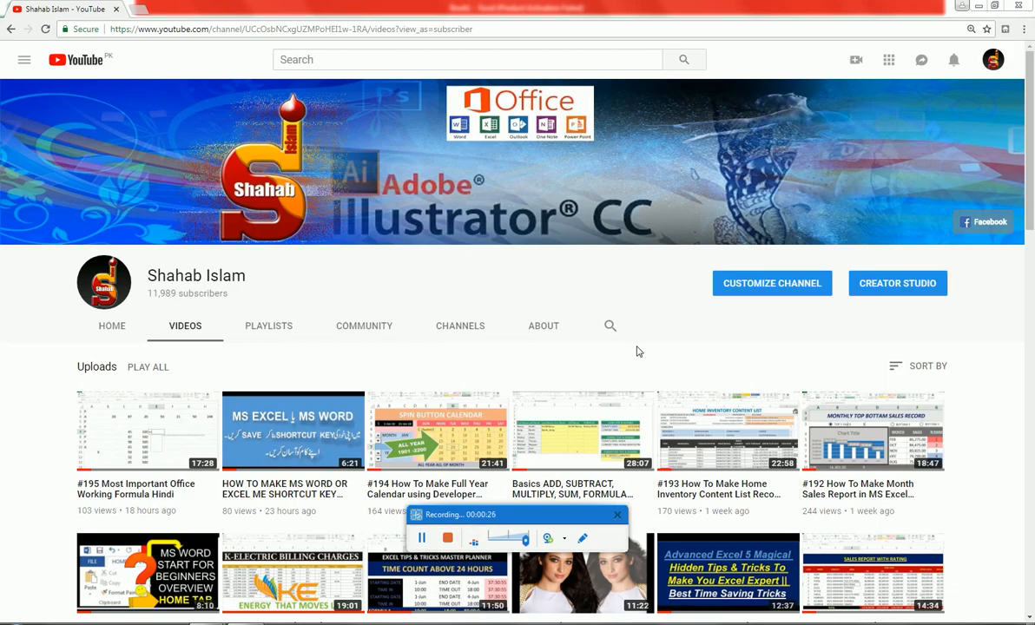
Step: In the blank Excel sheet, merge and center cells B2:F2 and enter the title CALCULATE PERCENTAGE
{"action": "left_click", "coordinate": [449, 538]}
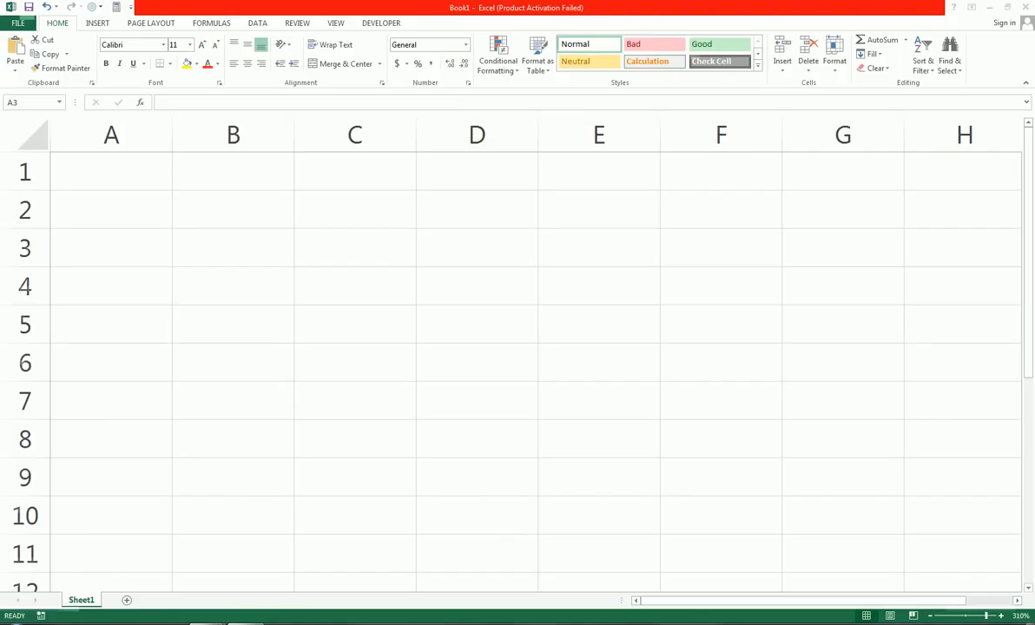
{"action": "left_click", "coordinate": [62, 243]}
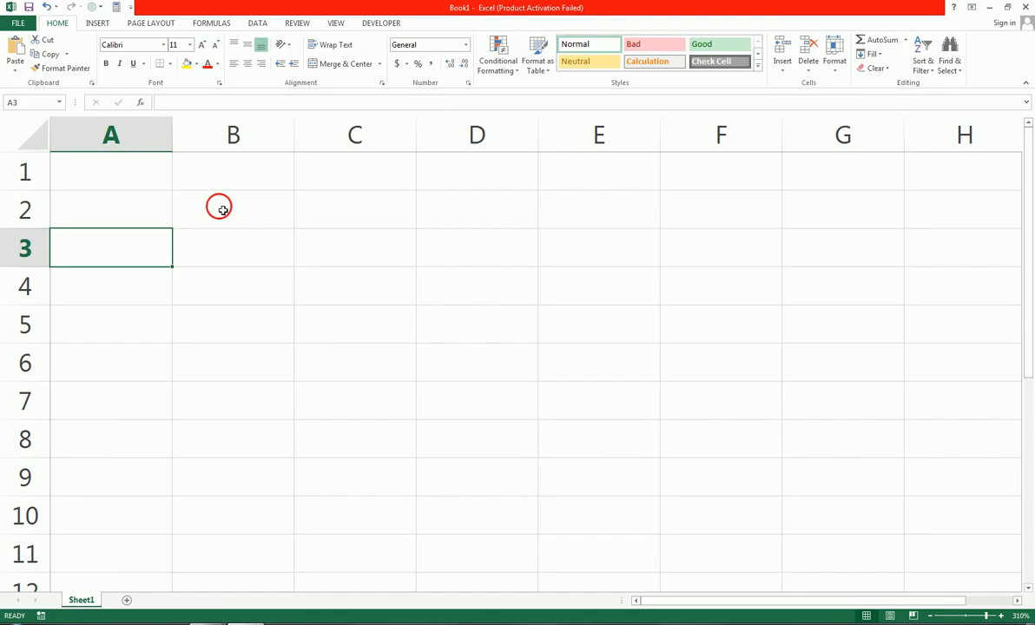
{"action": "left_click_drag", "start_coordinate": [224, 210], "coordinate": [675, 219]}
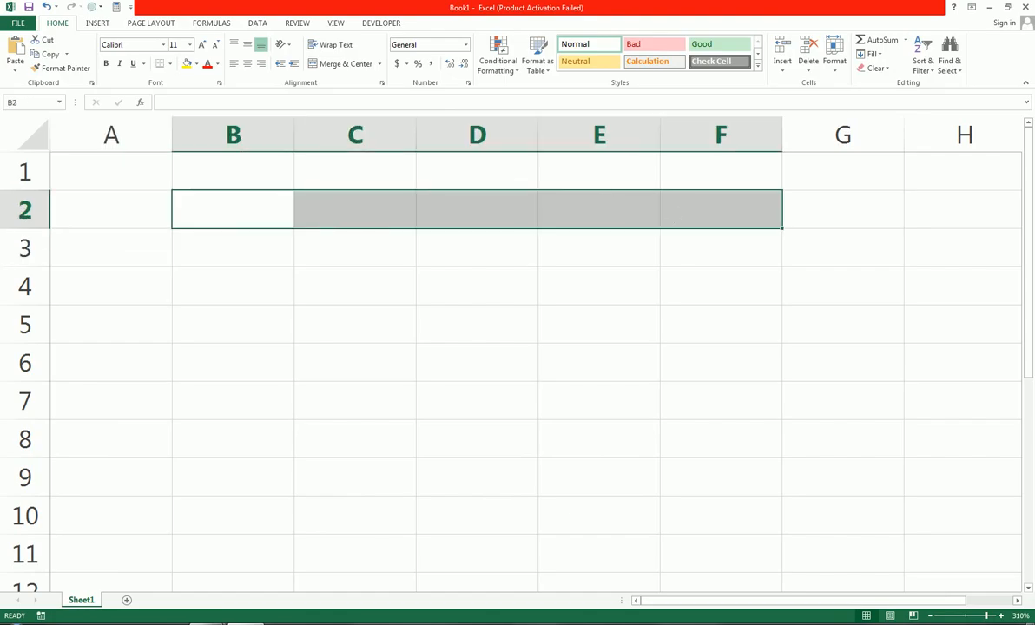
{"action": "left_click", "coordinate": [342, 65]}
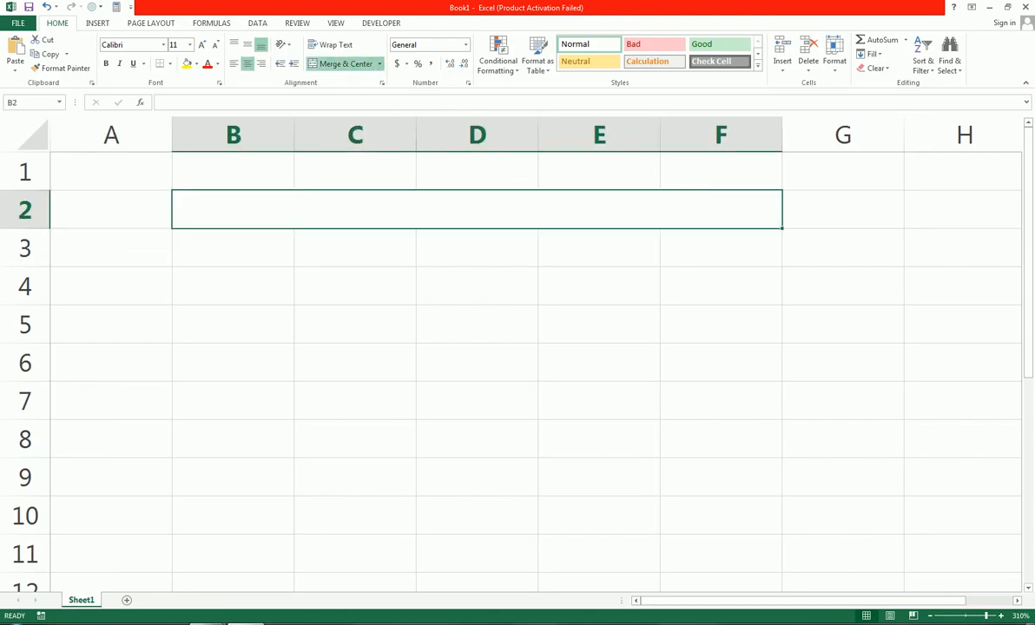
{"action": "type", "text": "CALCULATE"}
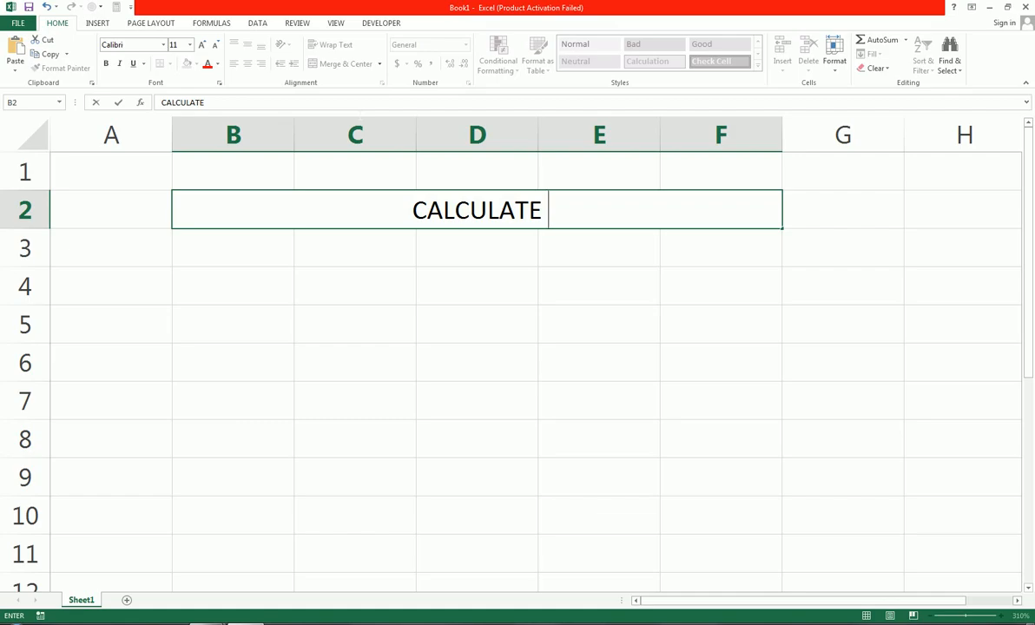
{"action": "type", "text": "PERCENTAGE"}
{"action": "key", "text": "Return"}
Step: Enter 1000 in B3 and 1200 in C3, and apply the comma number style to both cells
{"action": "type", "text": "1000"}
{"action": "key", "text": "Tab"}
{"action": "type", "text": "1200"}
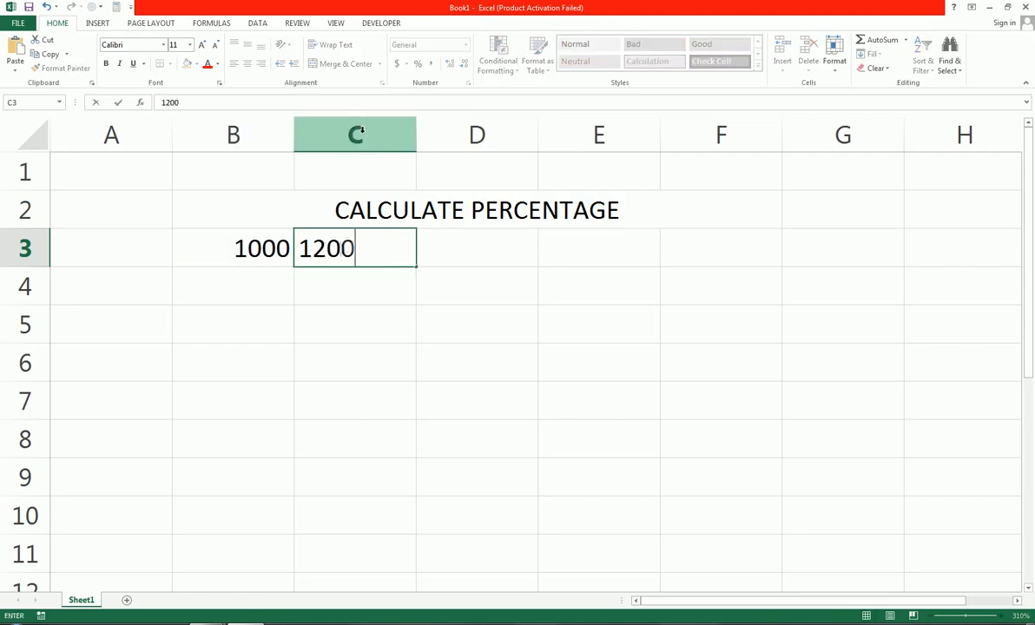
{"action": "left_click", "coordinate": [406, 296]}
{"action": "left_click_drag", "start_coordinate": [287, 243], "coordinate": [324, 254]}
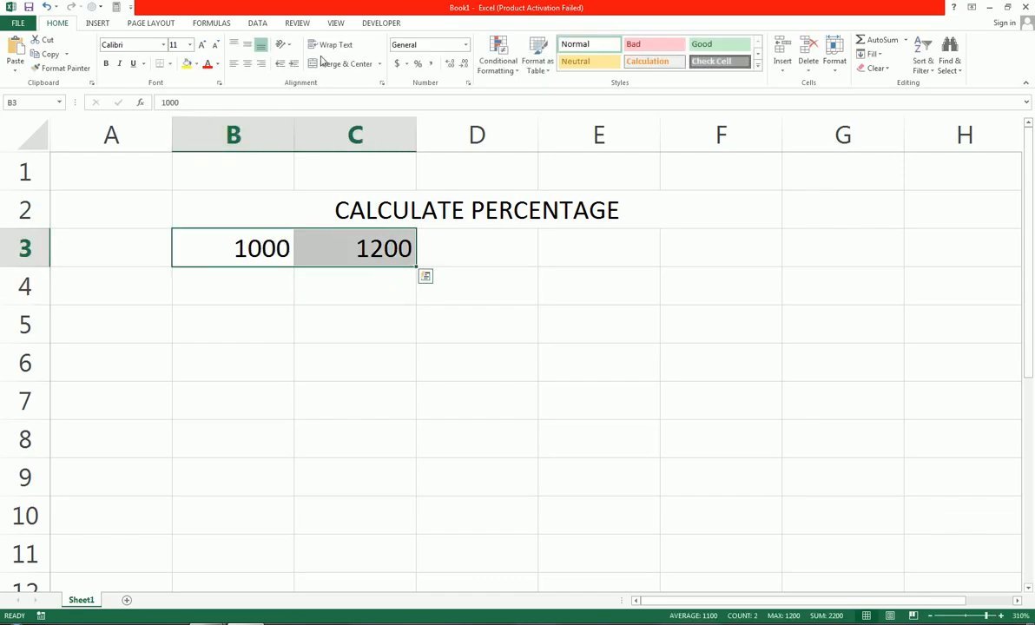
{"action": "left_click", "coordinate": [430, 63]}
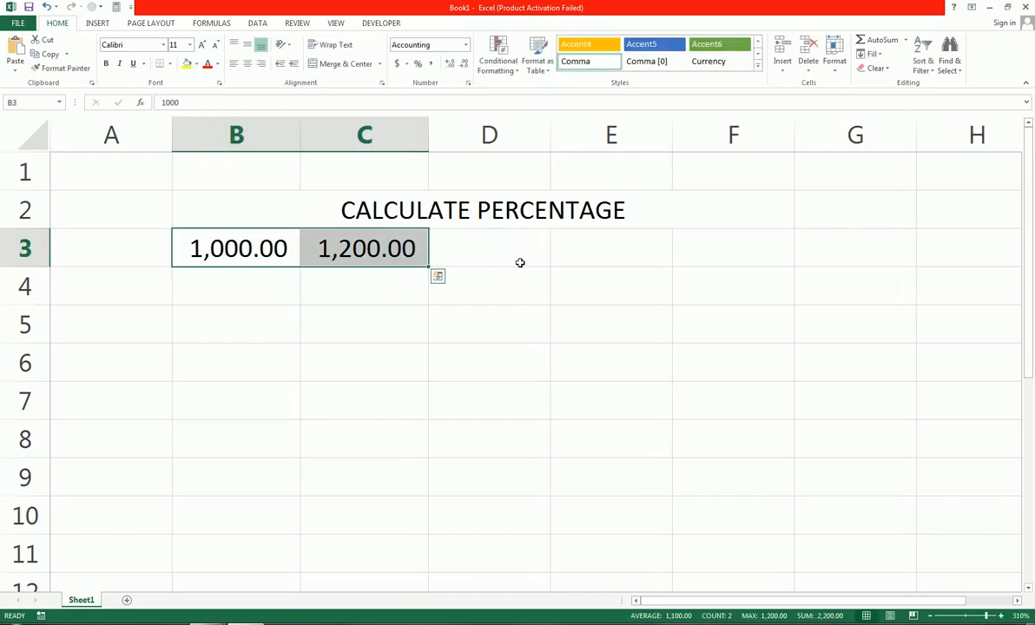
{"action": "left_click", "coordinate": [520, 259]}
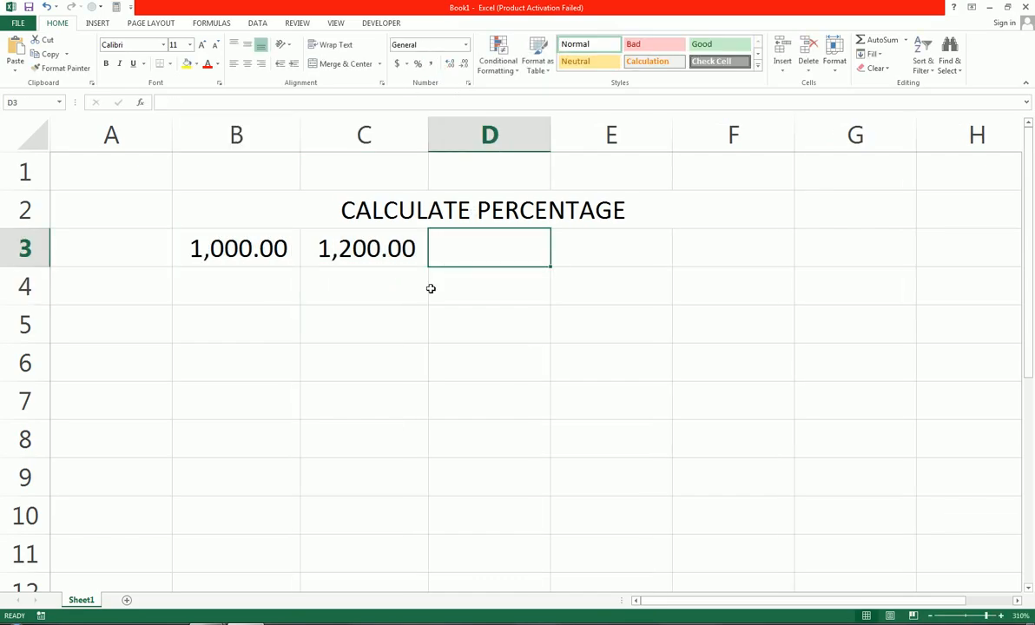
Step: Move the two values down to B4:C4 and enter the headings PURCHASE, SALE and PROFIT in B3:D3
{"action": "left_click", "coordinate": [241, 252]}
{"action": "left_click_drag", "start_coordinate": [351, 258], "coordinate": [342, 291]}
{"action": "left_click", "coordinate": [259, 254]}
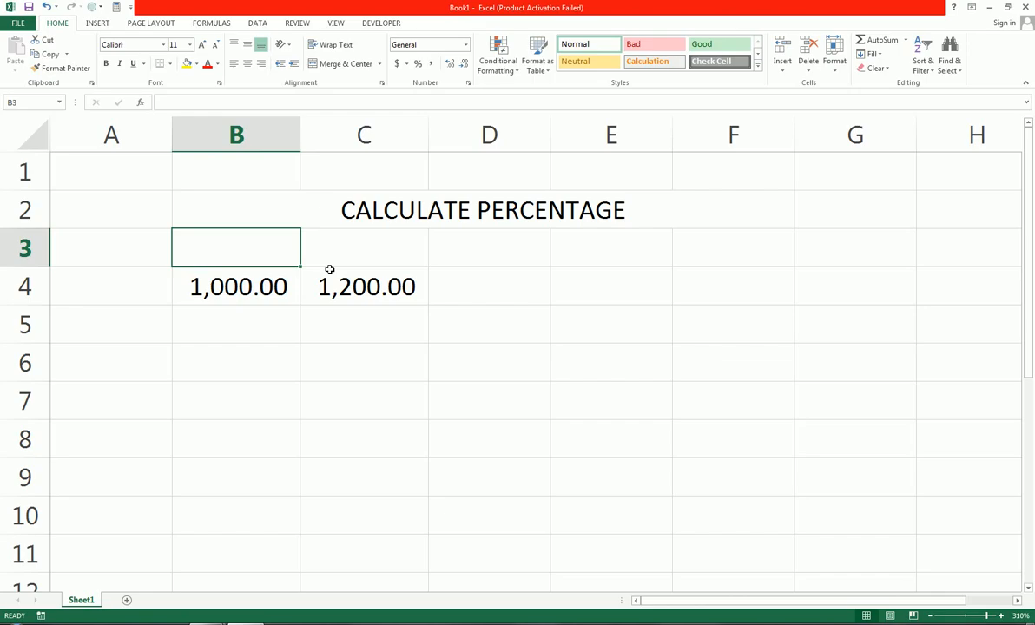
{"action": "type", "text": "PURCHASE"}
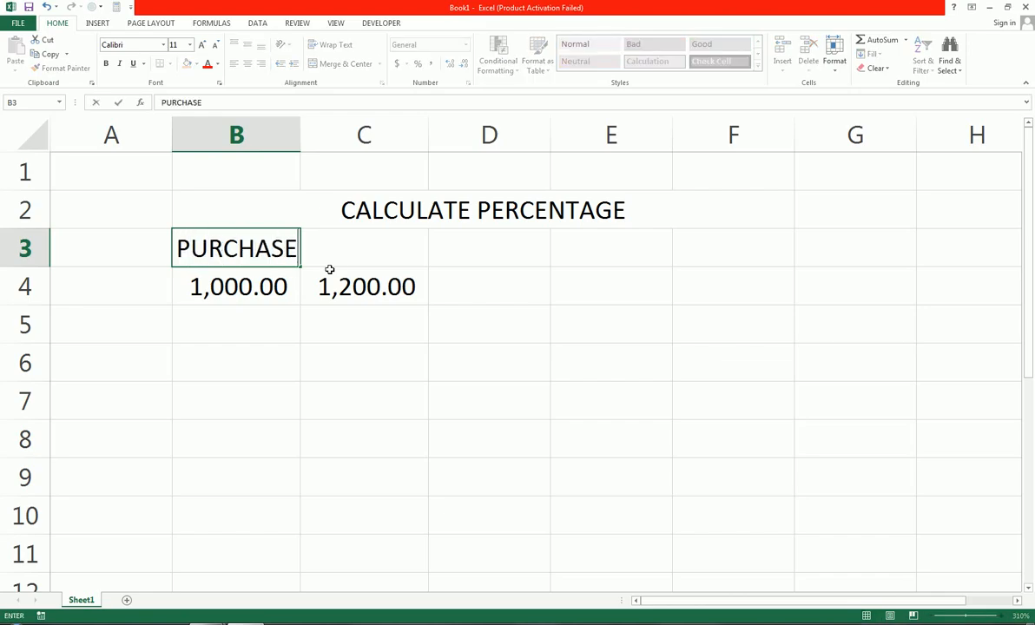
{"action": "key", "text": "Tab"}
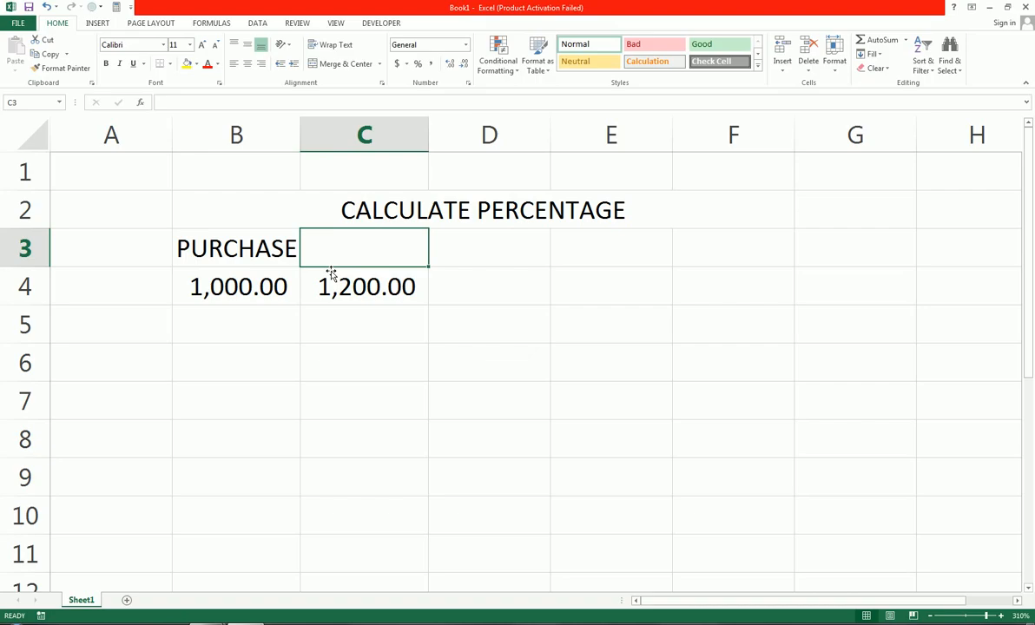
{"action": "type", "text": "P"}
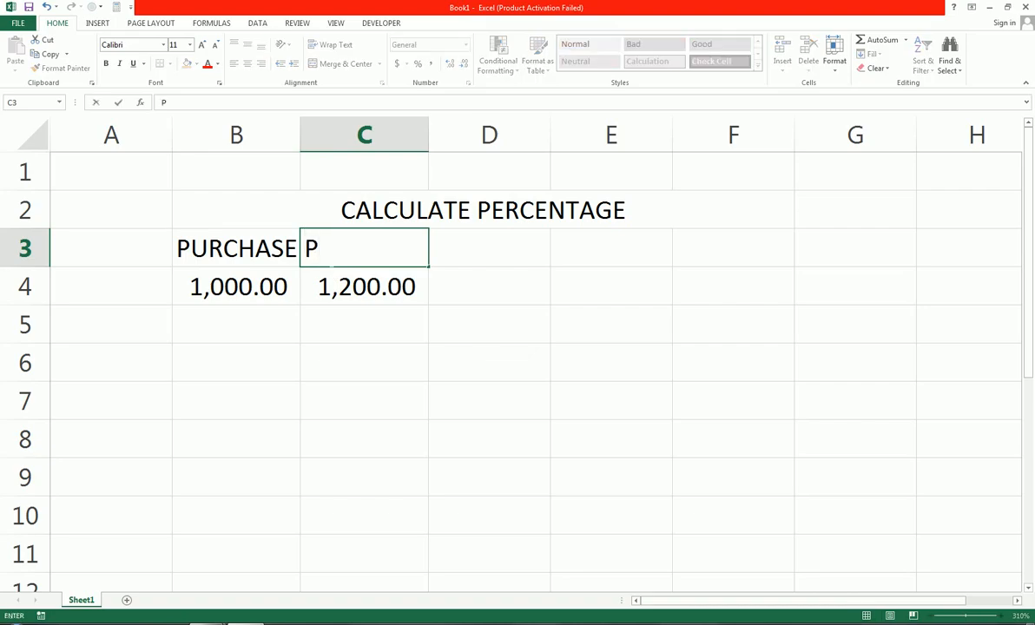
{"action": "key", "text": "BackSpace"}
{"action": "type", "text": "SALE"}
{"action": "key", "text": "Tab"}
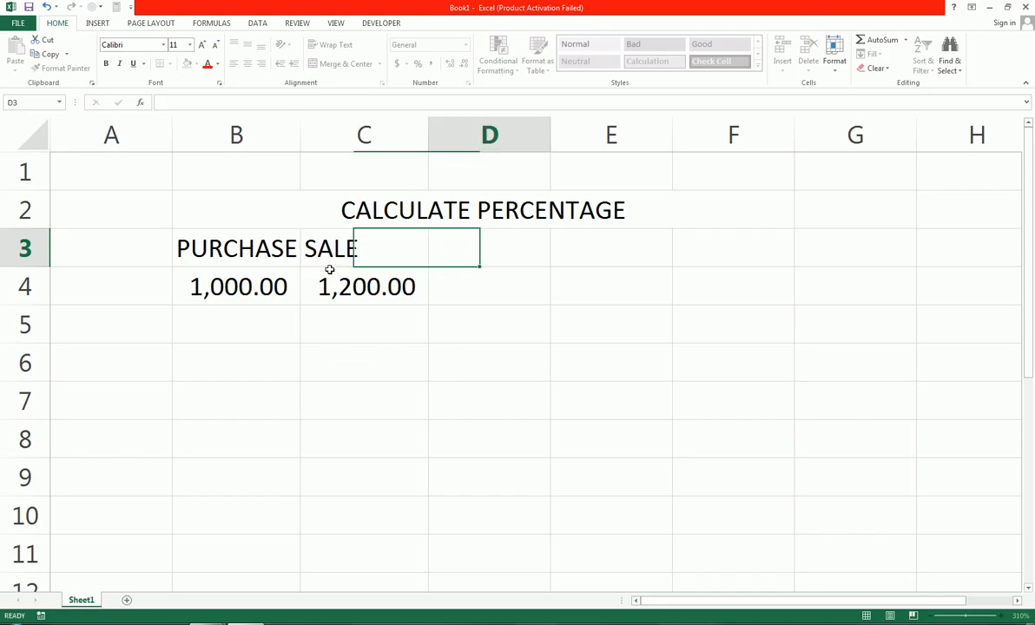
{"action": "type", "text": "PROFIT"}
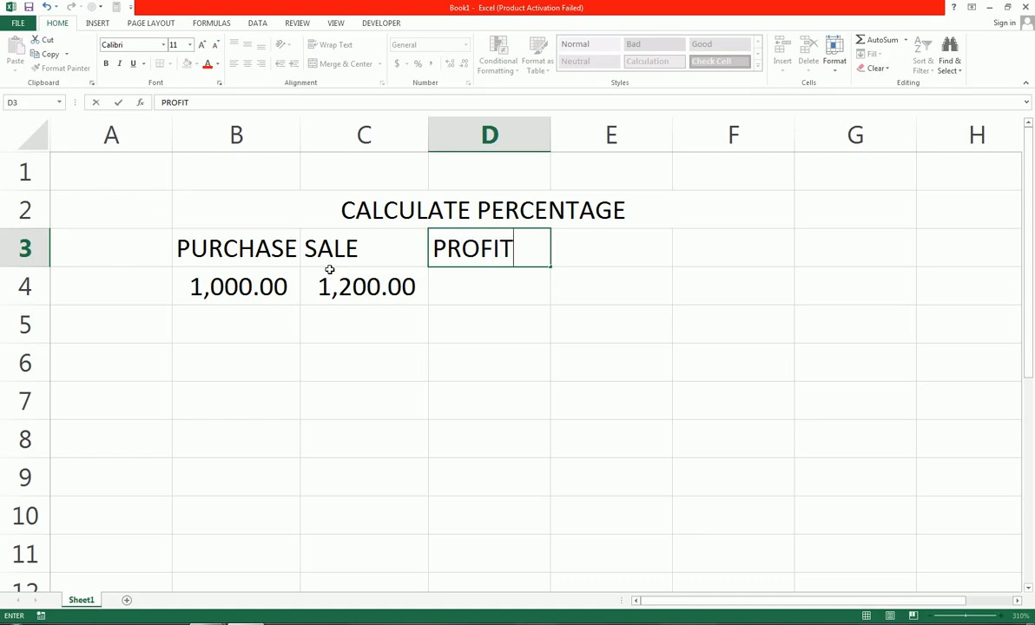
{"action": "key", "text": "Return"}
Step: Calculate the profit in D4 with the formula =C4-B4
{"action": "type", "text": "="}
{"action": "left_click", "coordinate": [330, 270]}
{"action": "type", "text": "-B4"}
{"action": "key", "text": "Return"}
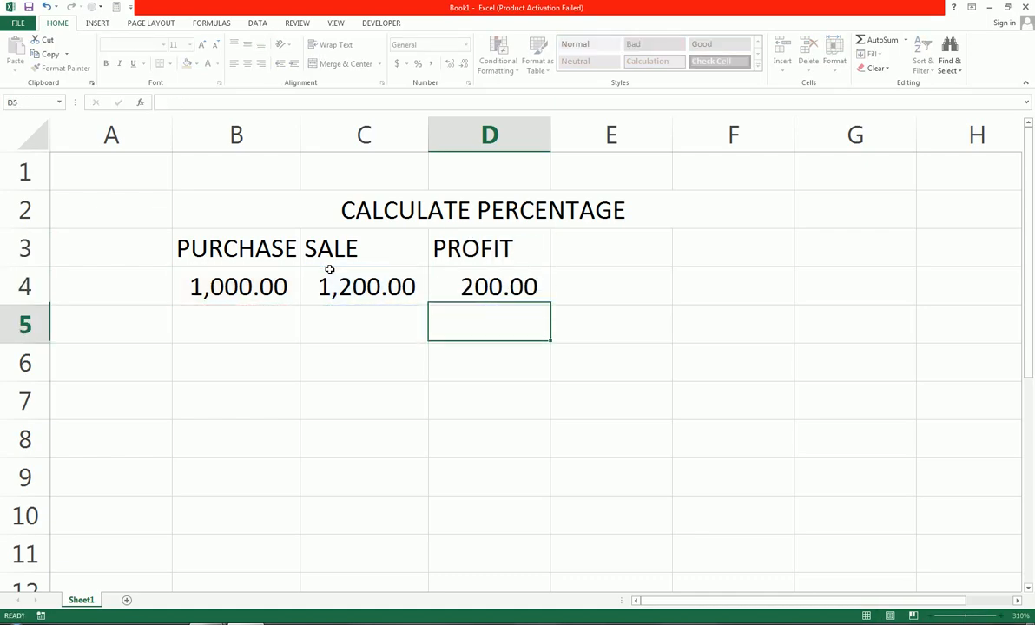
Step: Enter the heading PERCENTAGE in cell E3, beside the PROFIT heading
{"action": "key", "text": "Up"}
{"action": "key", "text": "Right"}
{"action": "key", "text": "Up"}
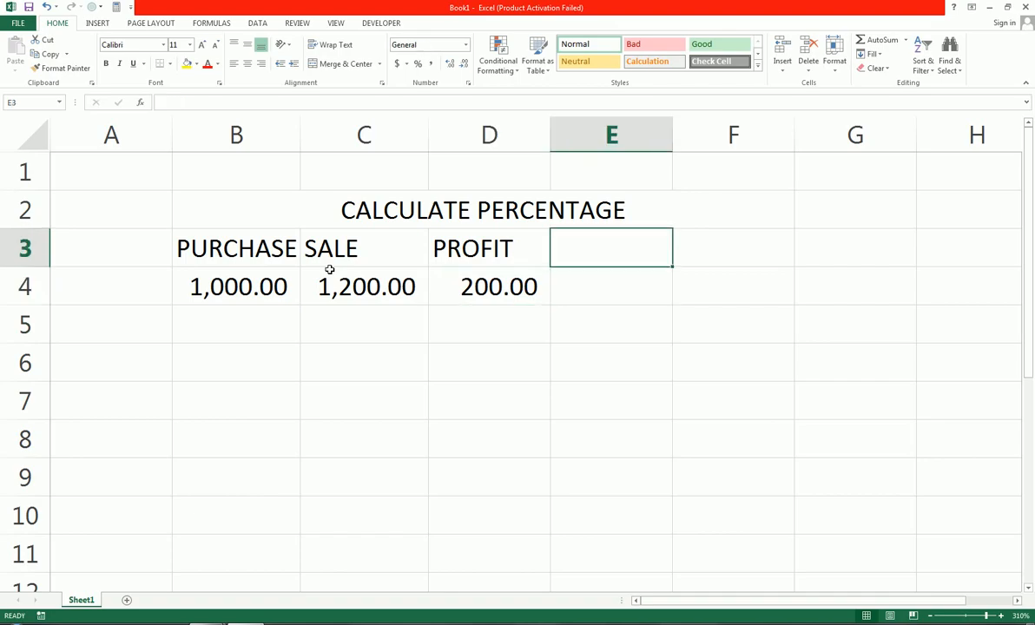
{"action": "type", "text": "PERCENTAGE"}
{"action": "key", "text": "Return"}
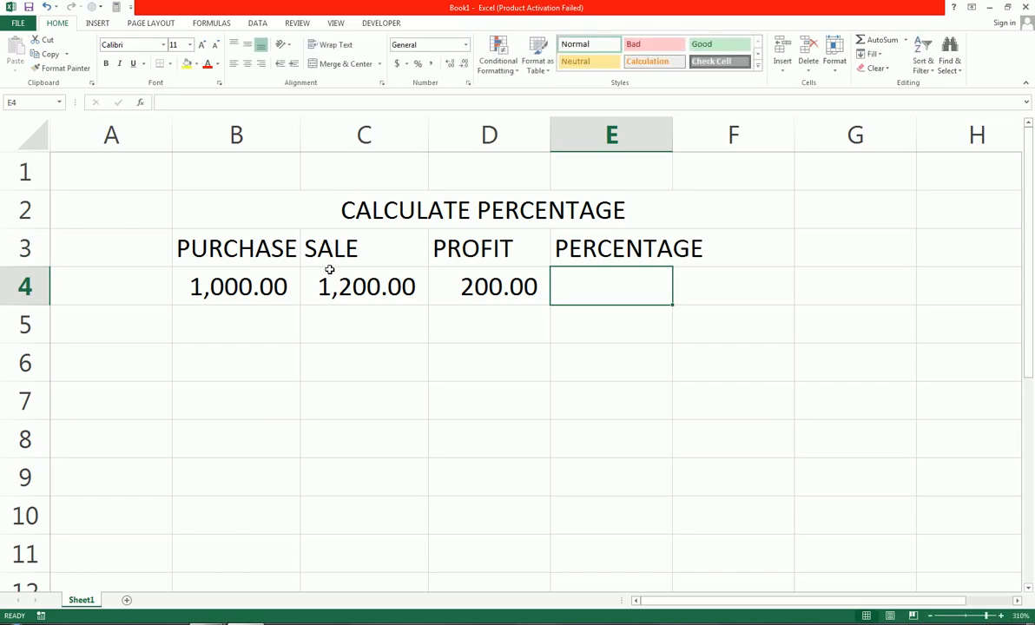
{"action": "type", "text": "("}
{"action": "key", "text": "Left"}
{"action": "key", "text": "Left"}
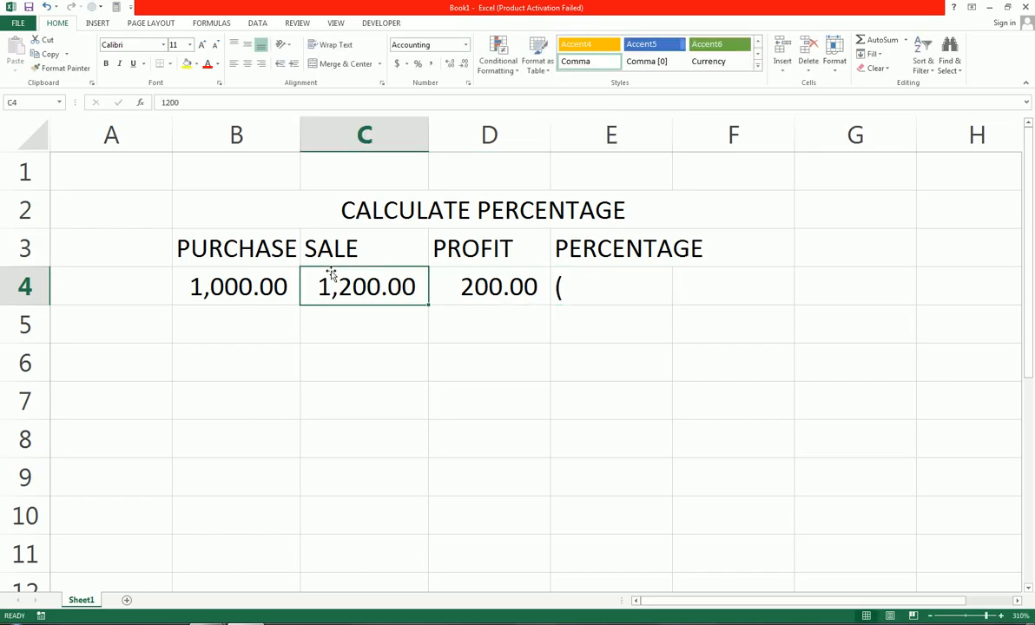
{"action": "key", "text": "Right"}
{"action": "key", "text": "Right"}
Step: Calculate the profit percentage in E4 with the formula =(C4-B4)/B4
{"action": "type", "text": "=("}
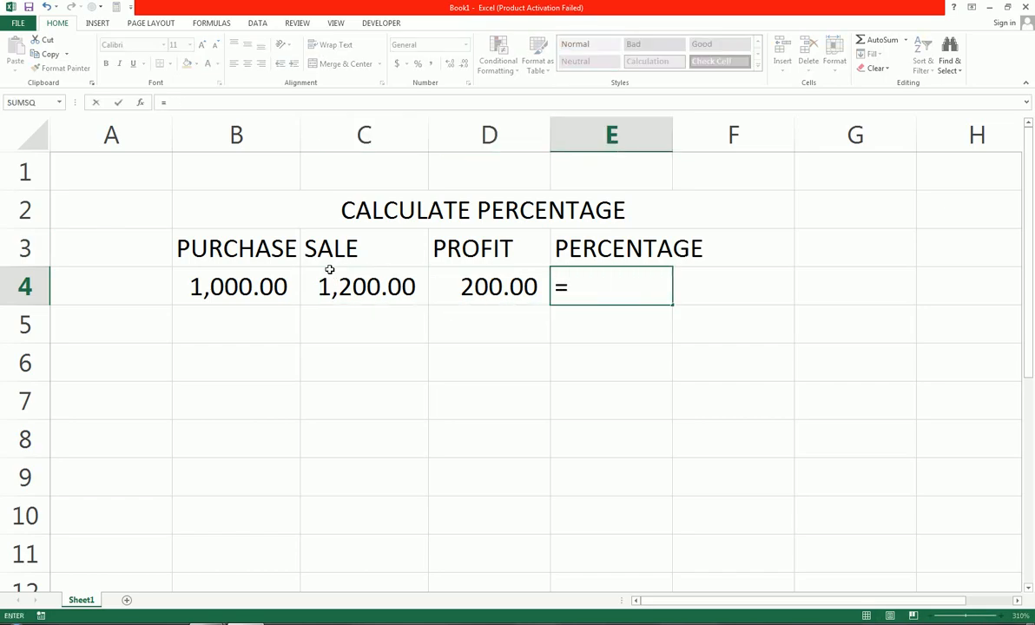
{"action": "key", "text": "Left"}
{"action": "key", "text": "Left"}
{"action": "type", "text": "-"}
{"action": "key", "text": "Left"}
{"action": "key", "text": "Left"}
{"action": "key", "text": "Left"}
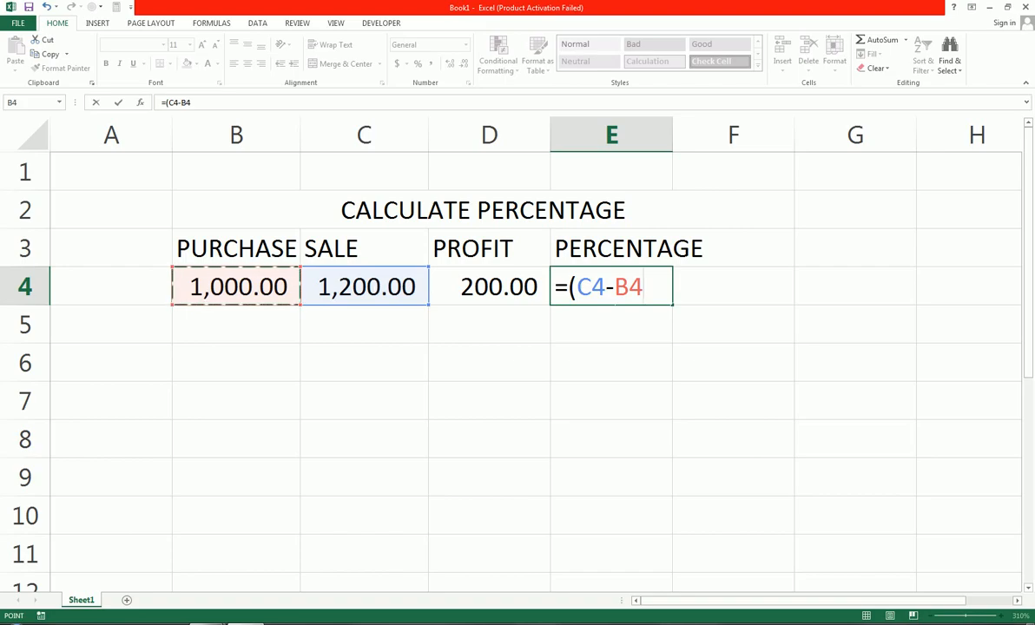
{"action": "type", "text": ")"}
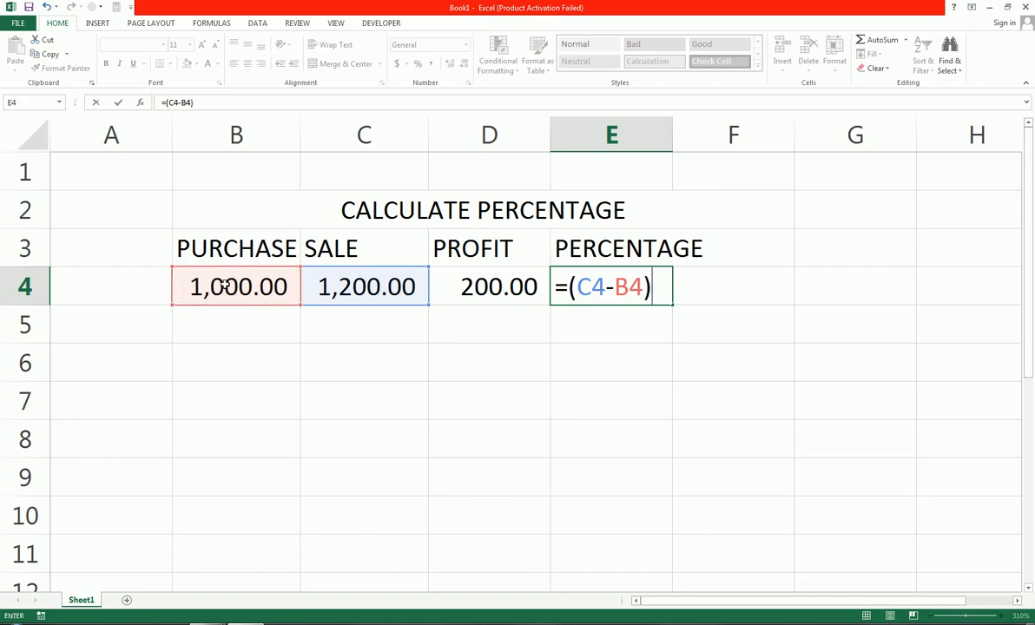
{"action": "type", "text": "/"}
{"action": "key", "text": "Left"}
{"action": "key", "text": "Left"}
{"action": "key", "text": "Left"}
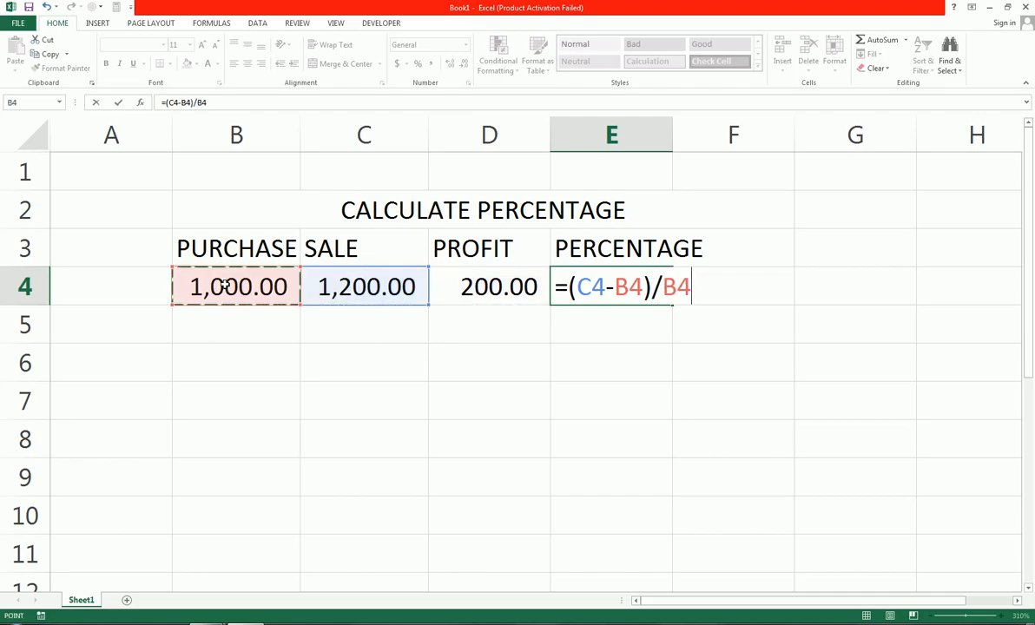
{"action": "key", "text": "Return"}
Step: Format E4 as a centered percentage and widen column E to fit its heading
{"action": "key", "text": "Up"}
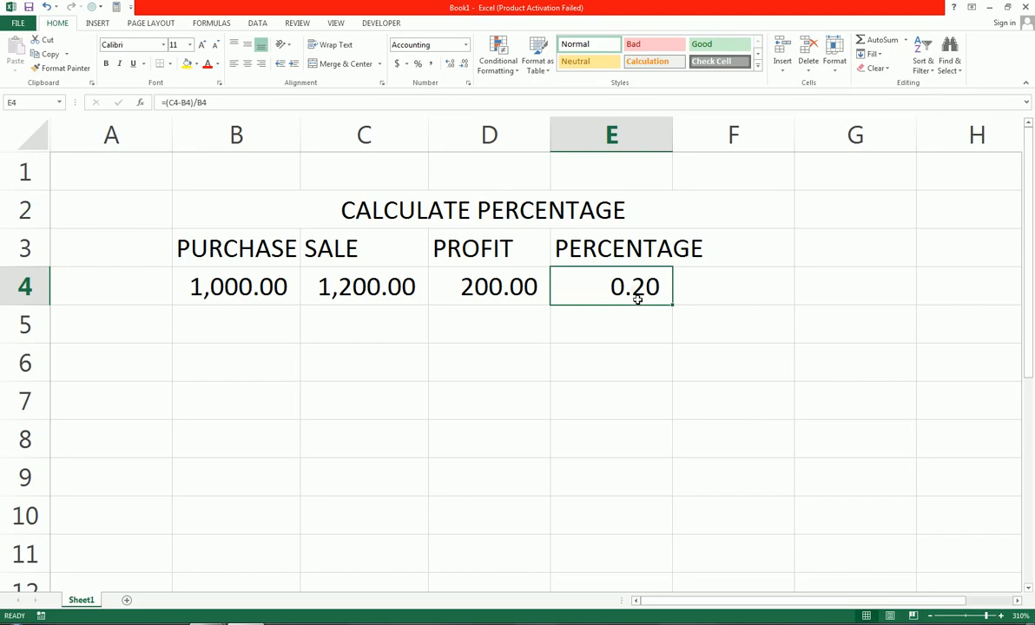
{"action": "left_click", "coordinate": [418, 64]}
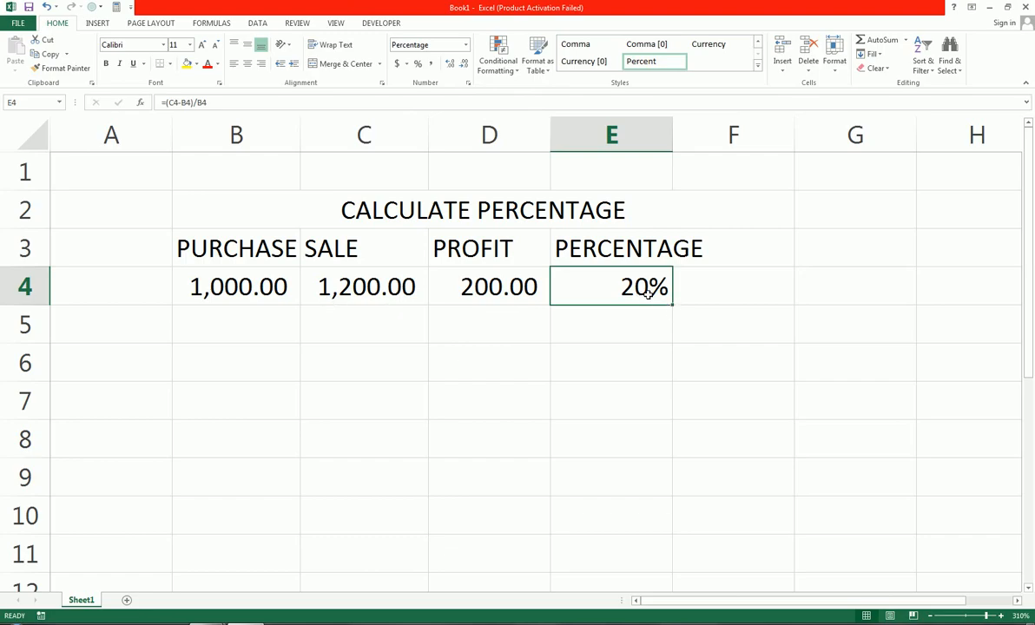
{"action": "left_click_drag", "start_coordinate": [674, 139], "coordinate": [717, 139]}
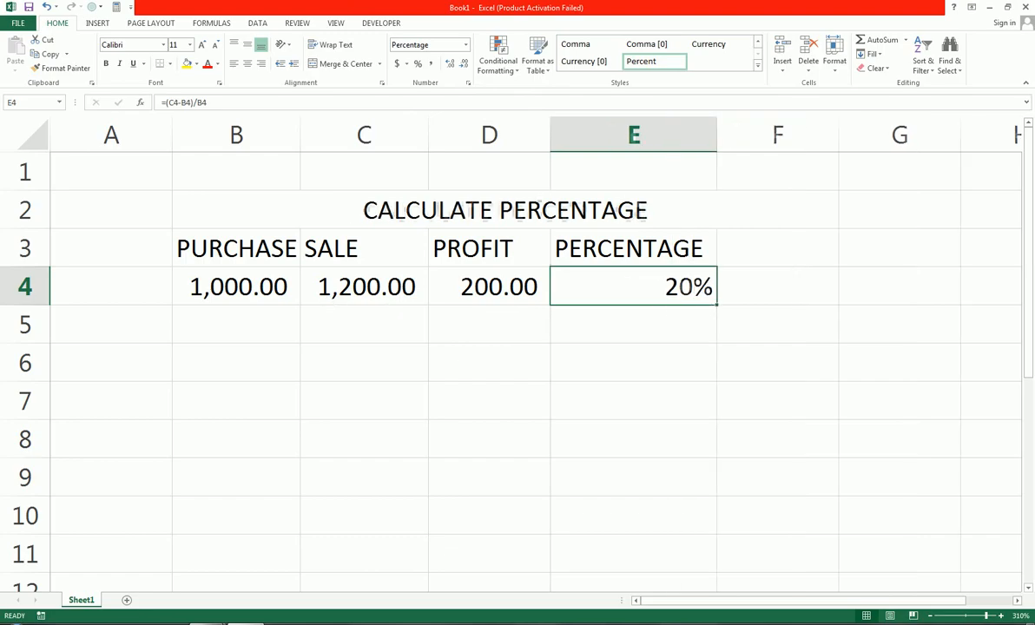
{"action": "left_click", "coordinate": [247, 64]}
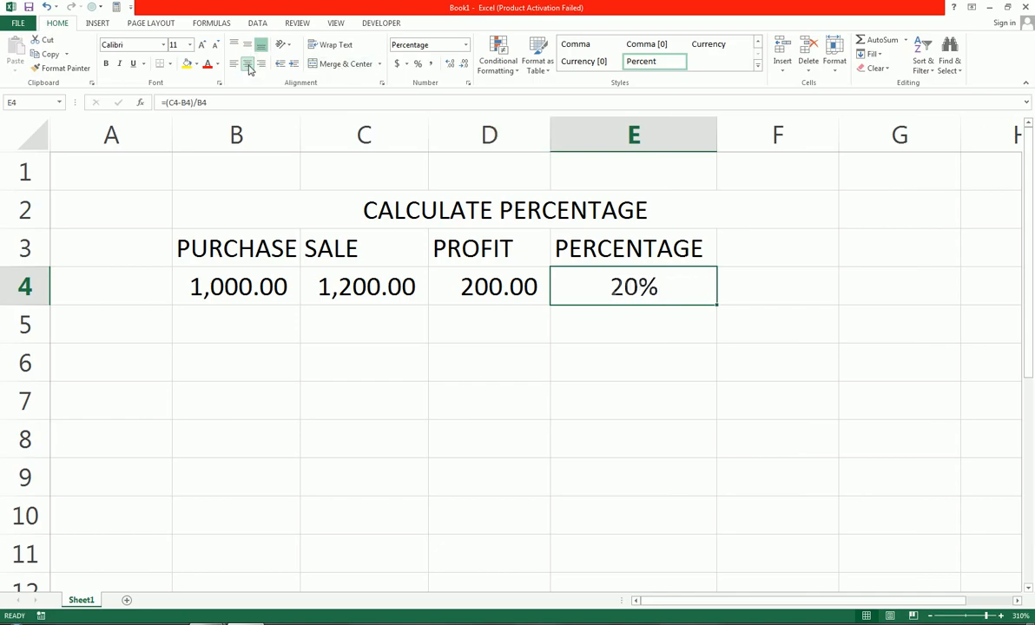
{"action": "left_click", "coordinate": [659, 362]}
Step: Enter a second record in row 5 with a purchase value of 1200 and a sale value of 1500
{"action": "left_click_drag", "start_coordinate": [273, 287], "coordinate": [419, 405]}
{"action": "left_click", "coordinate": [256, 333]}
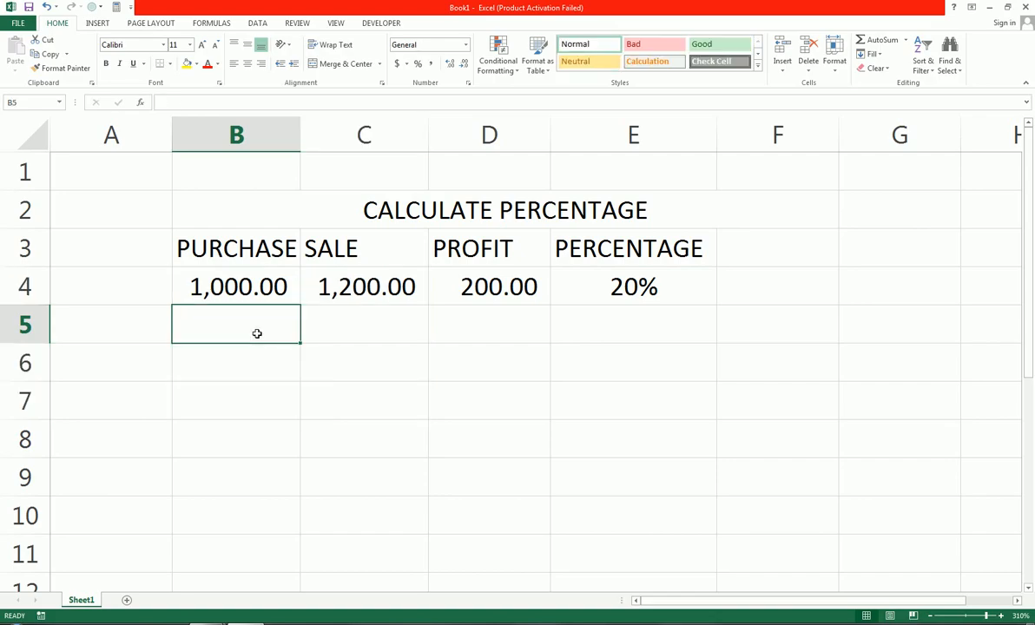
{"action": "type", "text": "12000"}
{"action": "key", "text": "BackSpace"}
{"action": "key", "text": "Tab"}
{"action": "type", "text": "1500"}
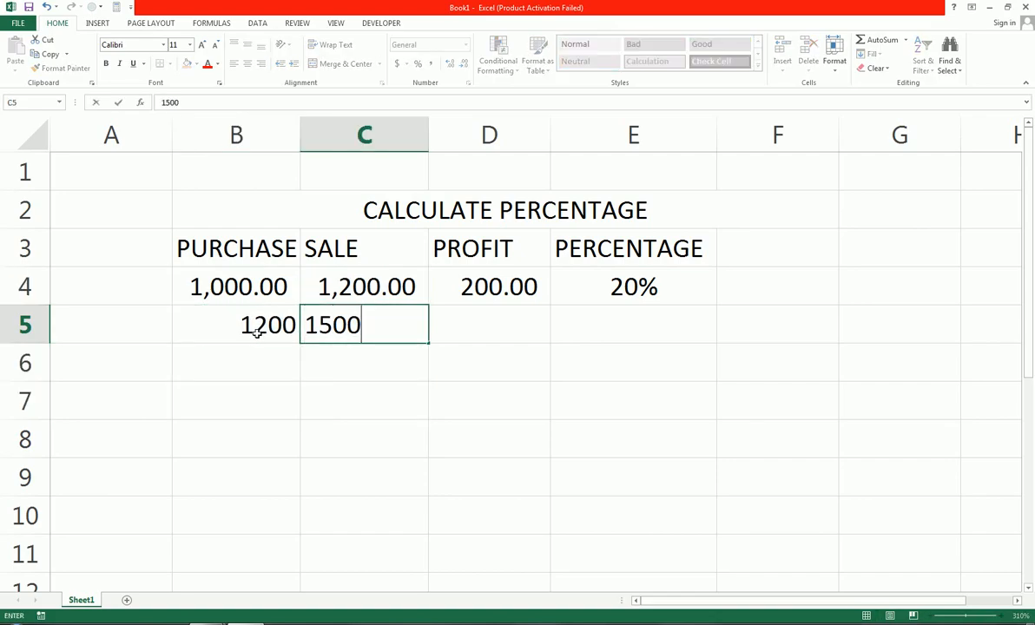
{"action": "key", "text": "Return"}
Step: Copy the number format of B4 to B5:B8 and C5:C8 with Format Painter
{"action": "left_click", "coordinate": [255, 269]}
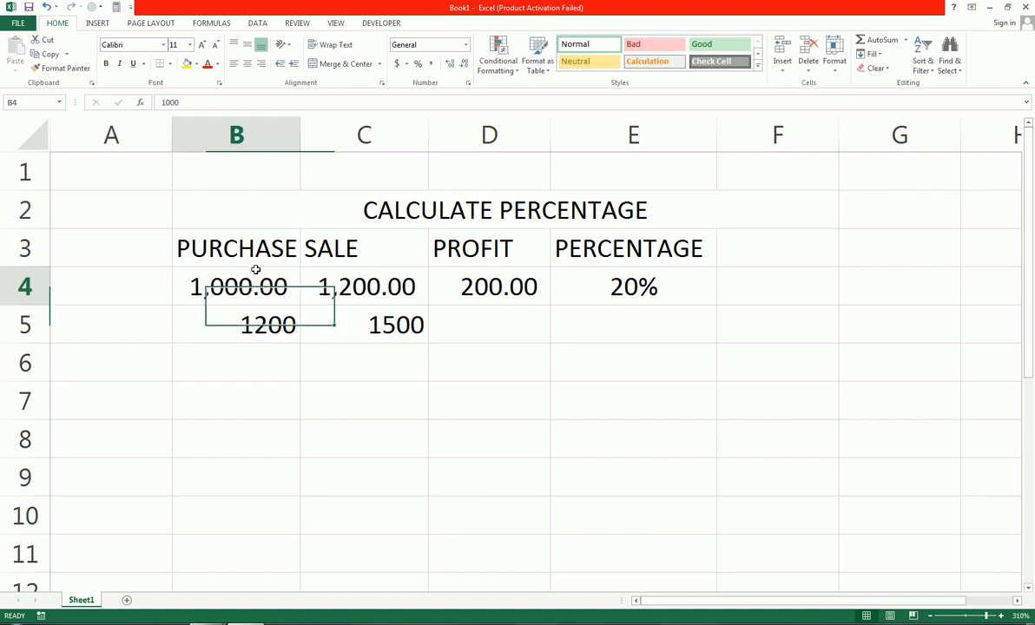
{"action": "left_click", "coordinate": [60, 68]}
{"action": "left_click_drag", "start_coordinate": [259, 325], "coordinate": [261, 448]}
{"action": "left_click", "coordinate": [56, 67]}
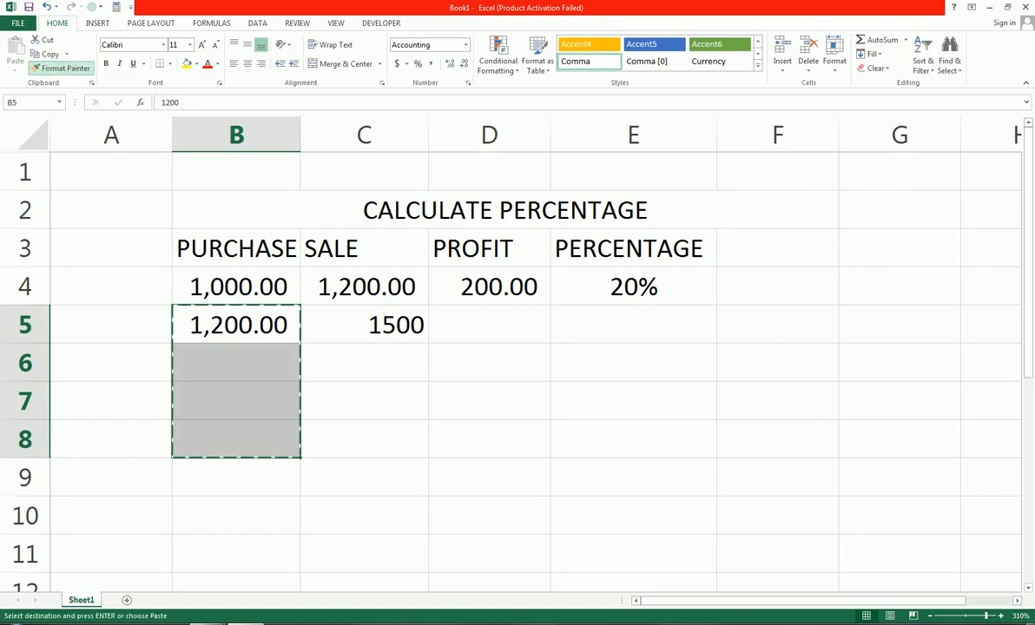
{"action": "left_click_drag", "start_coordinate": [382, 328], "coordinate": [389, 441]}
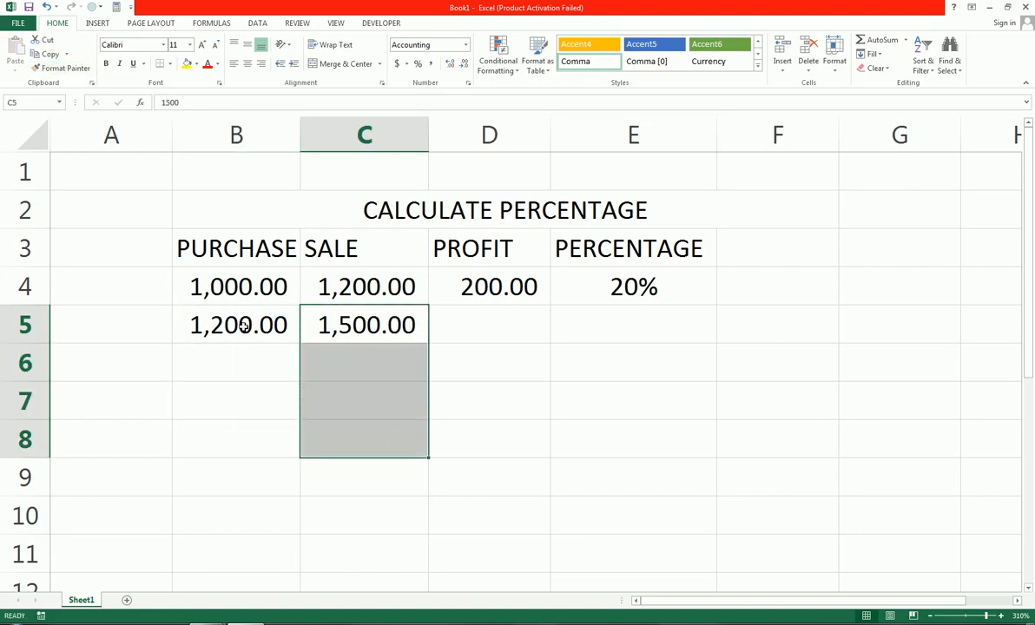
Step: Enter a third record in row 6 with a purchase value of 1600 and a sale value of 2000
{"action": "left_click", "coordinate": [256, 363]}
{"action": "type", "text": "1600"}
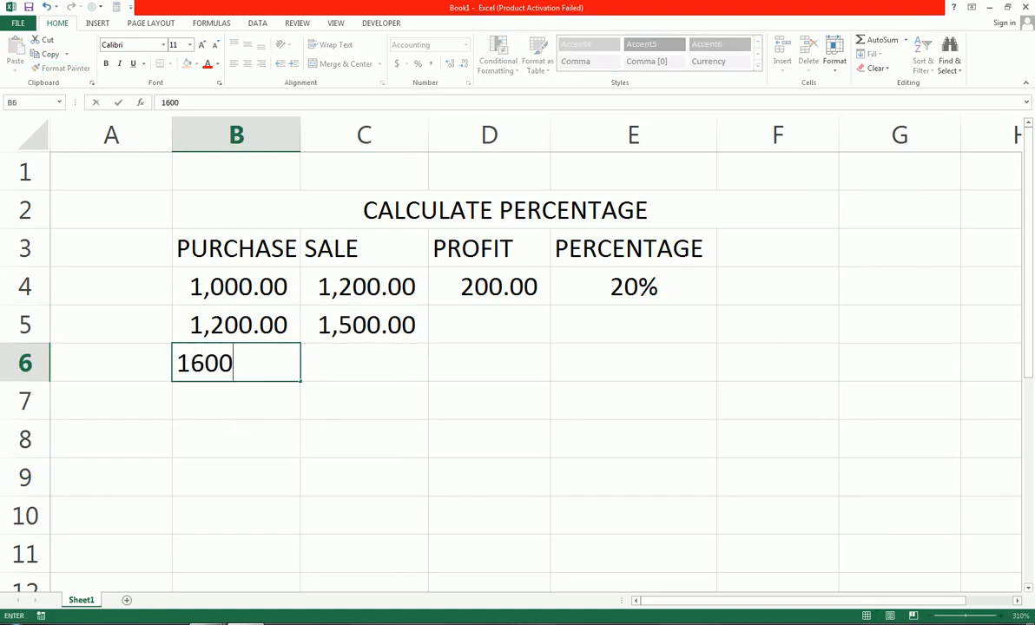
{"action": "key", "text": "Tab"}
{"action": "type", "text": "2000"}
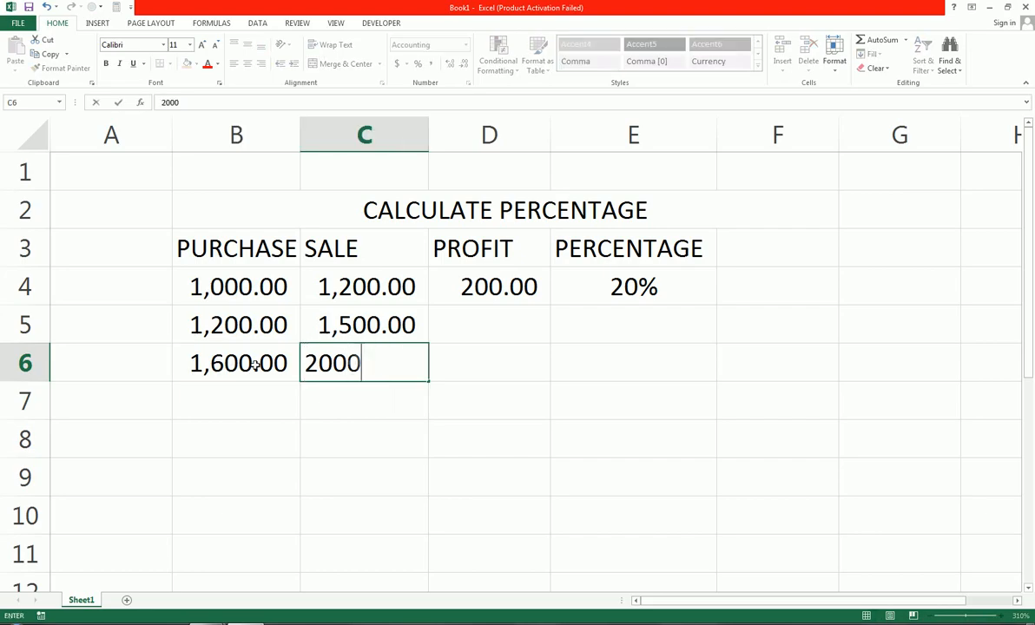
{"action": "left_click", "coordinate": [512, 364]}
Step: Fill the percentage formula from E4 down through E7
{"action": "left_click", "coordinate": [643, 276]}
{"action": "left_click_drag", "start_coordinate": [717, 306], "coordinate": [716, 425]}
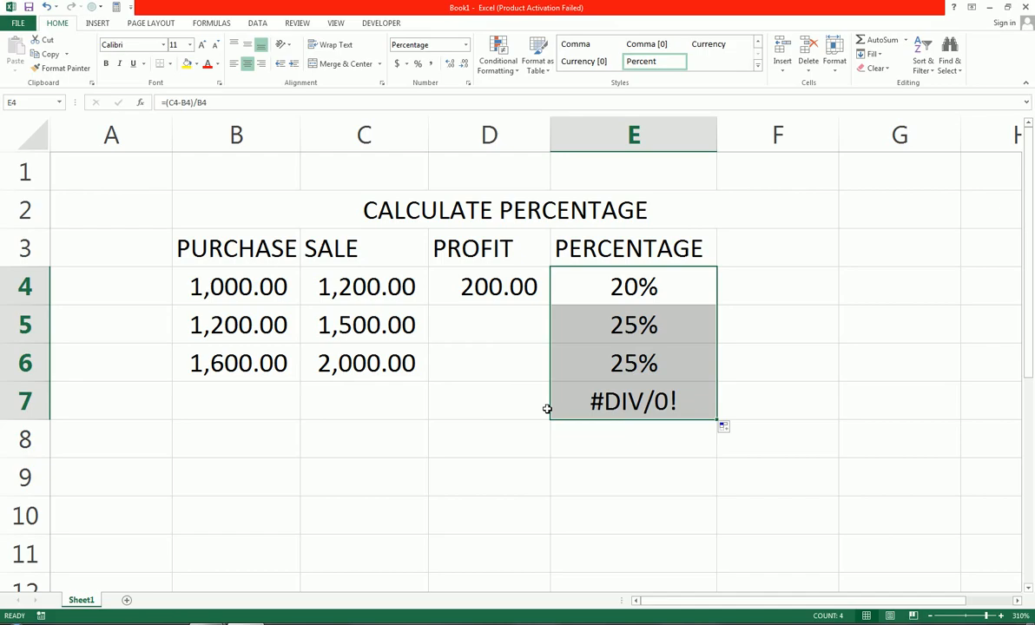
Step: Clear the percentage formula from E7 and set the sale value in C5 to 1400
{"action": "left_click", "coordinate": [647, 409]}
{"action": "key", "text": "Delete"}
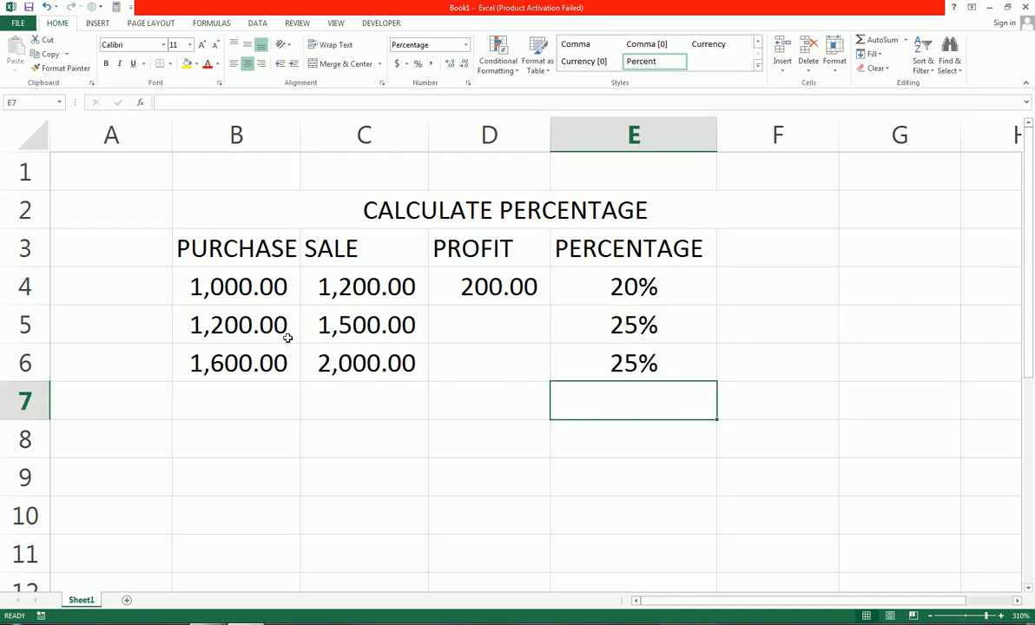
{"action": "left_click", "coordinate": [338, 327]}
{"action": "double_click", "coordinate": [338, 326]}
{"action": "key", "text": "BackSpace"}
{"action": "key", "text": "BackSpace"}
{"action": "key", "text": "BackSpace"}
{"action": "type", "text": "400"}
{"action": "key", "text": "Return"}
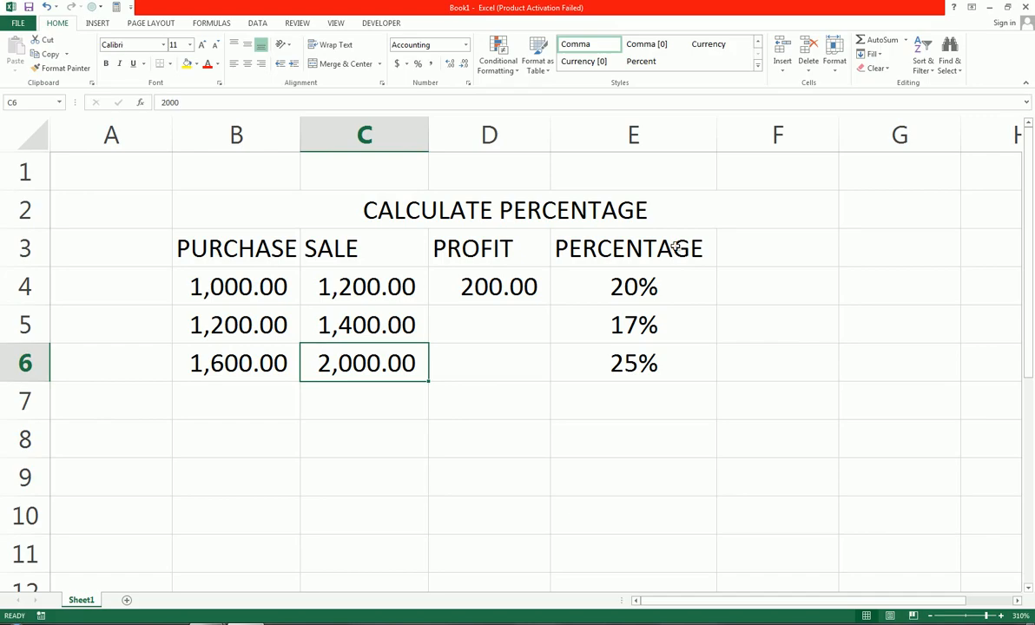
Step: Give the CALCULATE PERCENTAGE title in B2 a light blue fill and make its text bold
{"action": "left_click", "coordinate": [333, 206]}
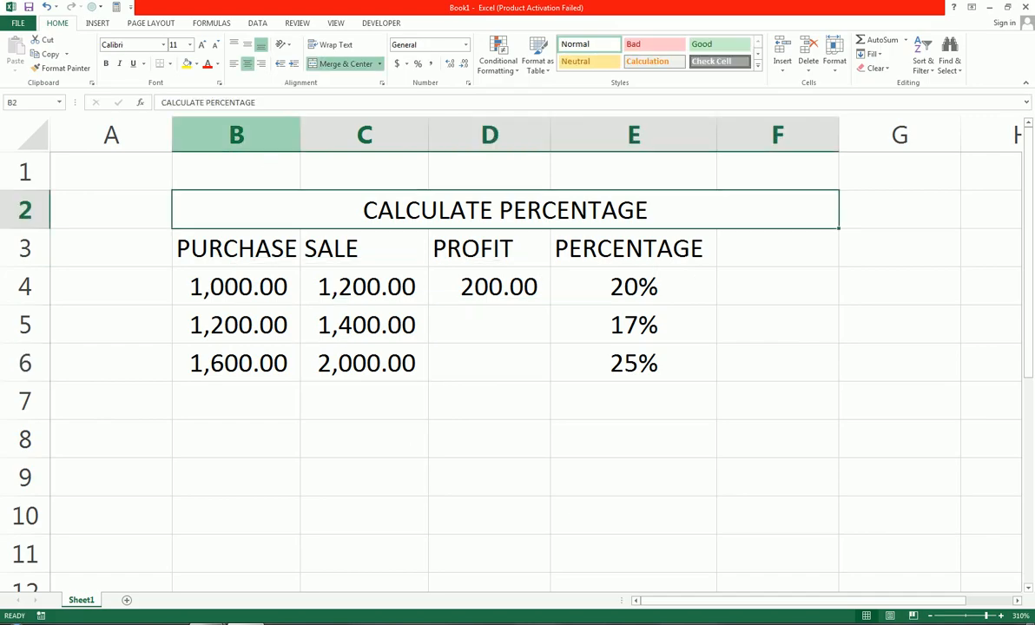
{"action": "left_click", "coordinate": [196, 65]}
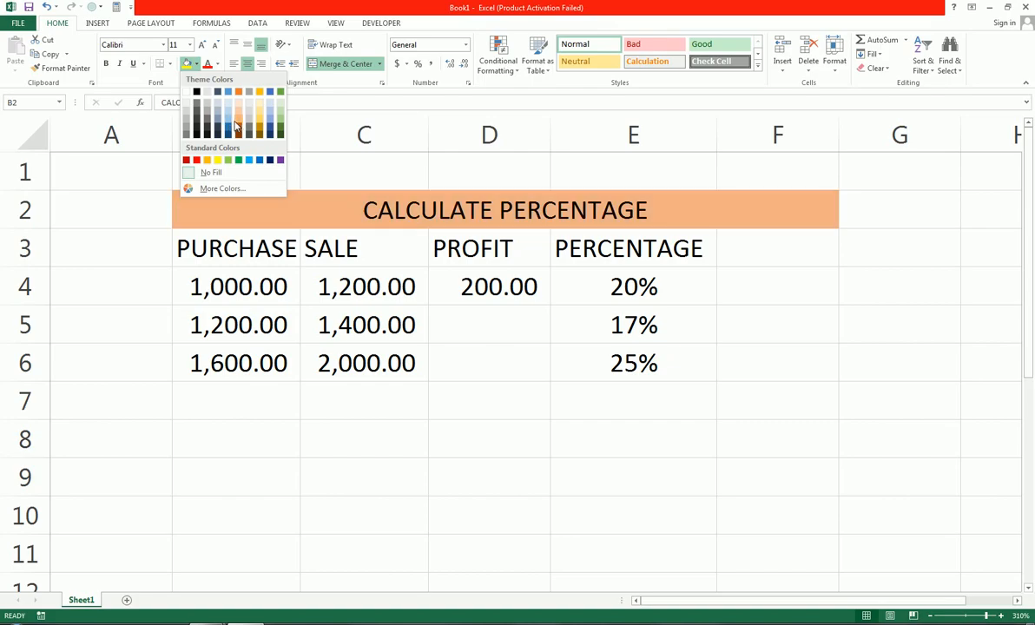
{"action": "left_click", "coordinate": [231, 125]}
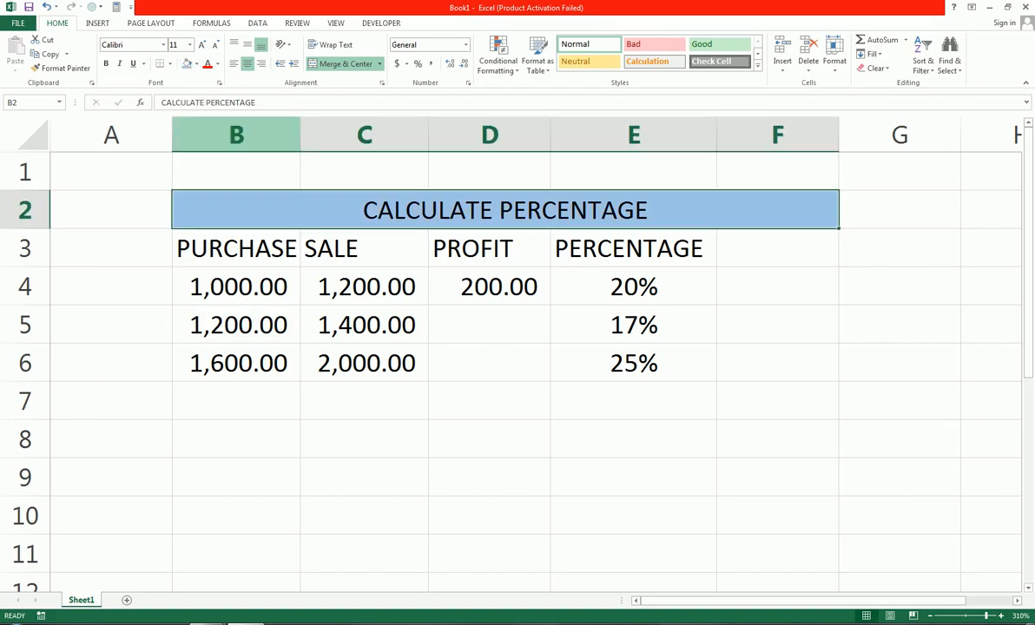
{"action": "left_click", "coordinate": [196, 64]}
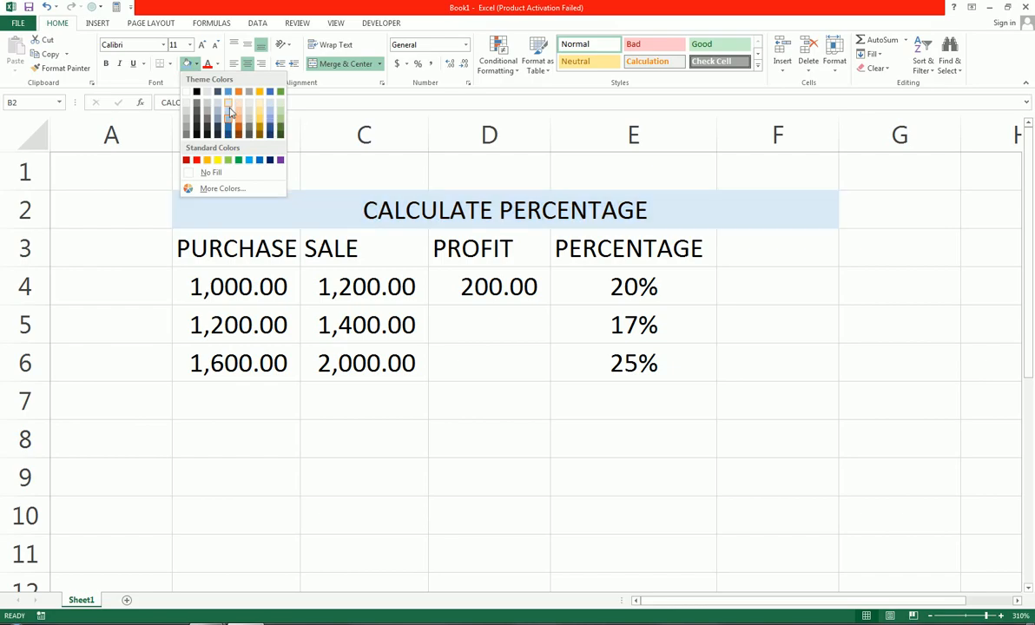
{"action": "left_click", "coordinate": [228, 119]}
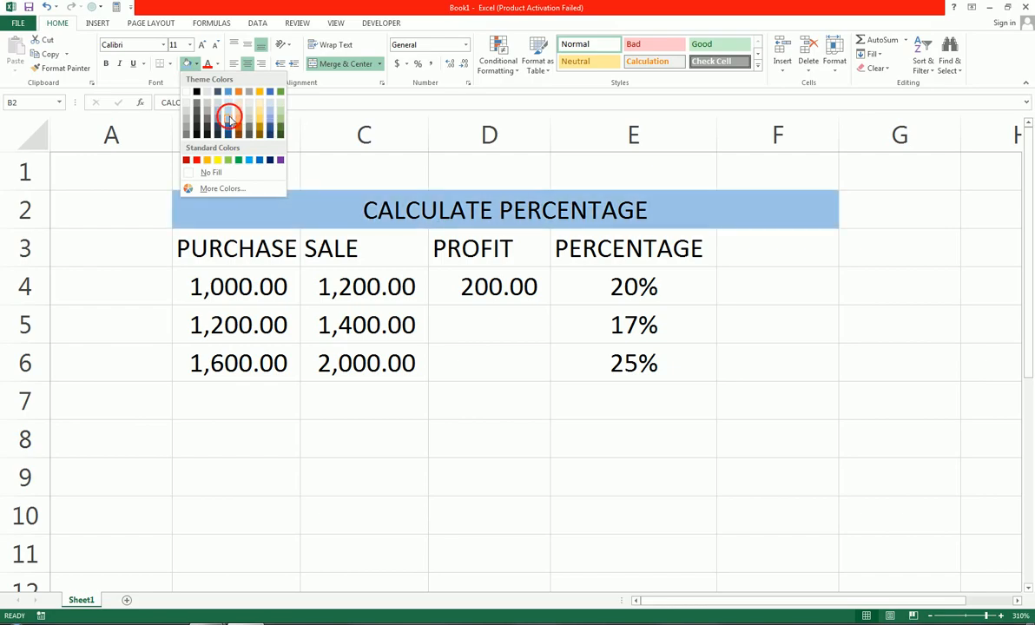
{"action": "left_click", "coordinate": [105, 63]}
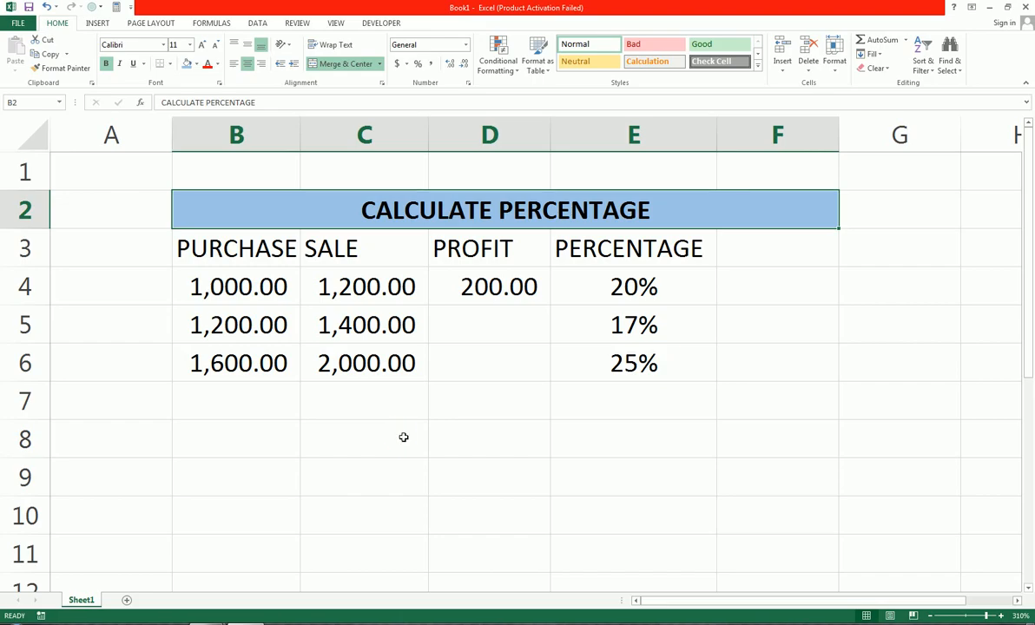
Step: Fill the profit formula from D4 down through D6 and set the sale value in C6 to 1500
{"action": "left_click_drag", "start_coordinate": [556, 309], "coordinate": [557, 369]}
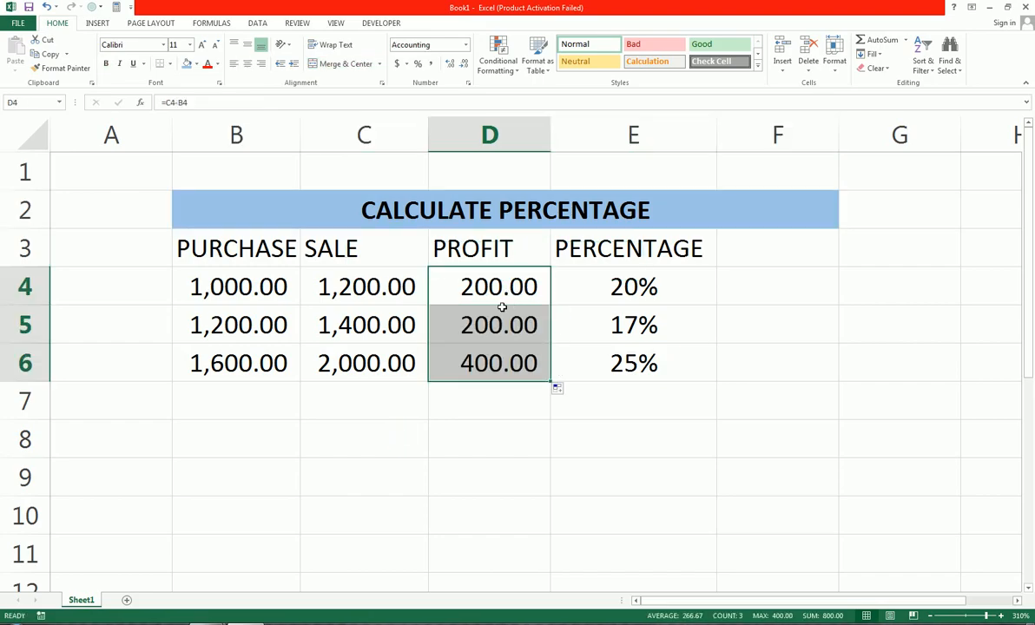
{"action": "left_click", "coordinate": [352, 361]}
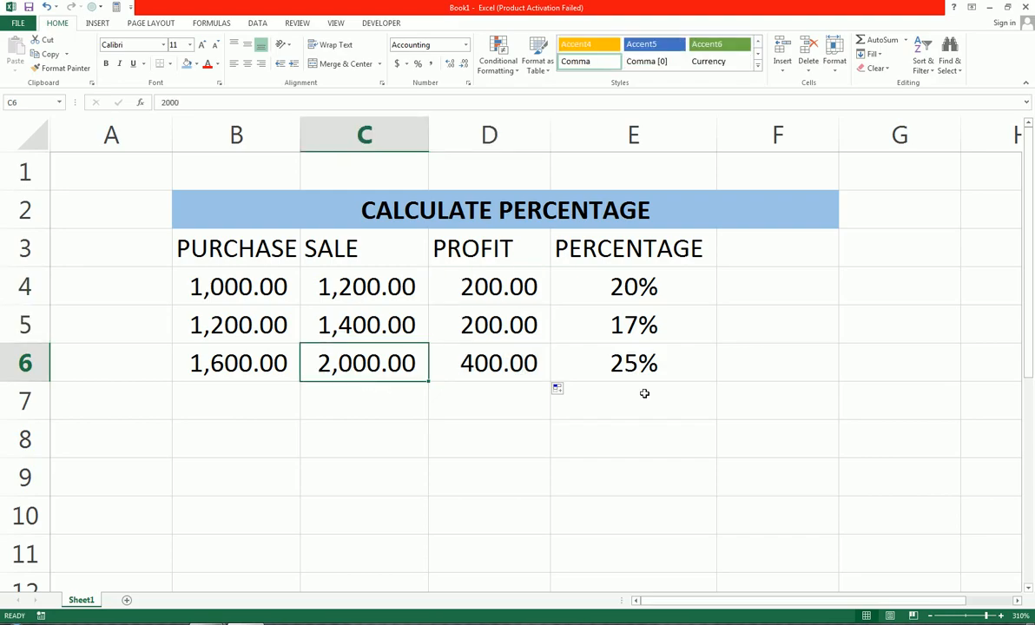
{"action": "type", "text": "1500"}
{"action": "key", "text": "Return"}
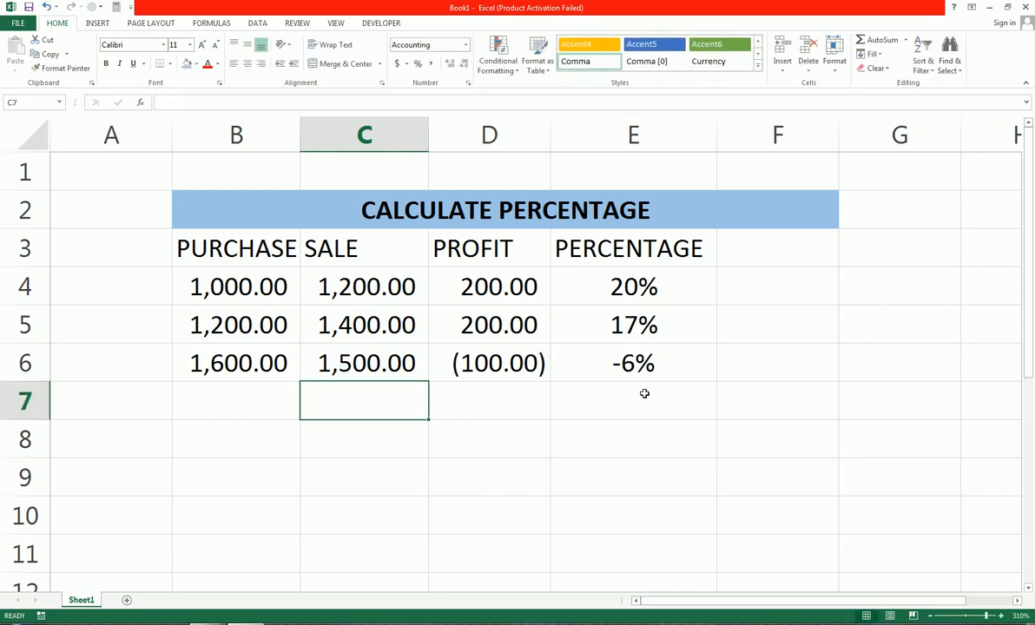
Step: Change the font color of the CALCULATE PERCENTAGE title to white
{"action": "left_click", "coordinate": [673, 378]}
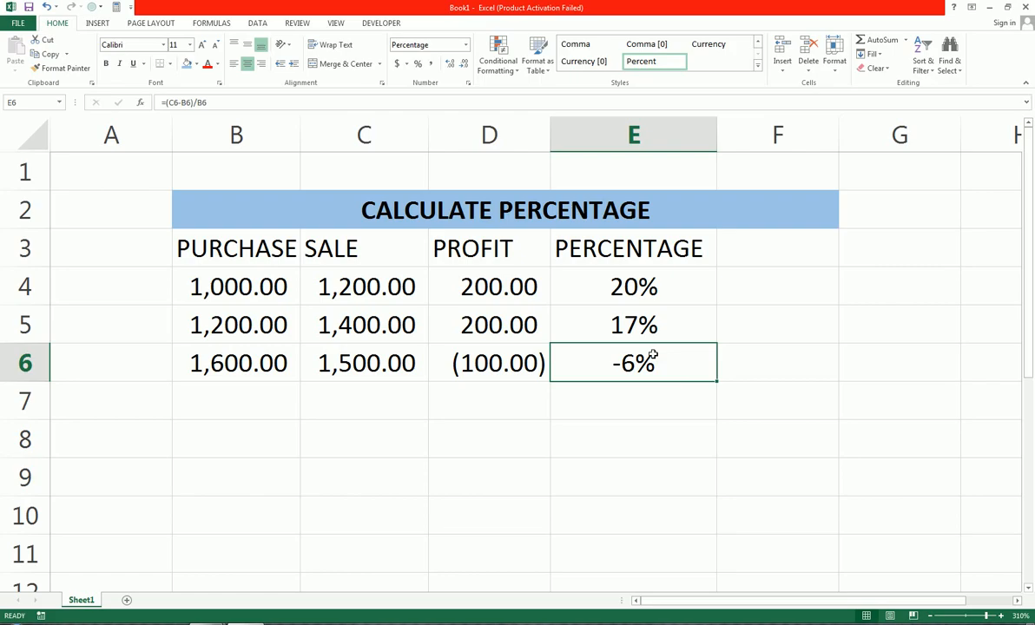
{"action": "left_click", "coordinate": [486, 203]}
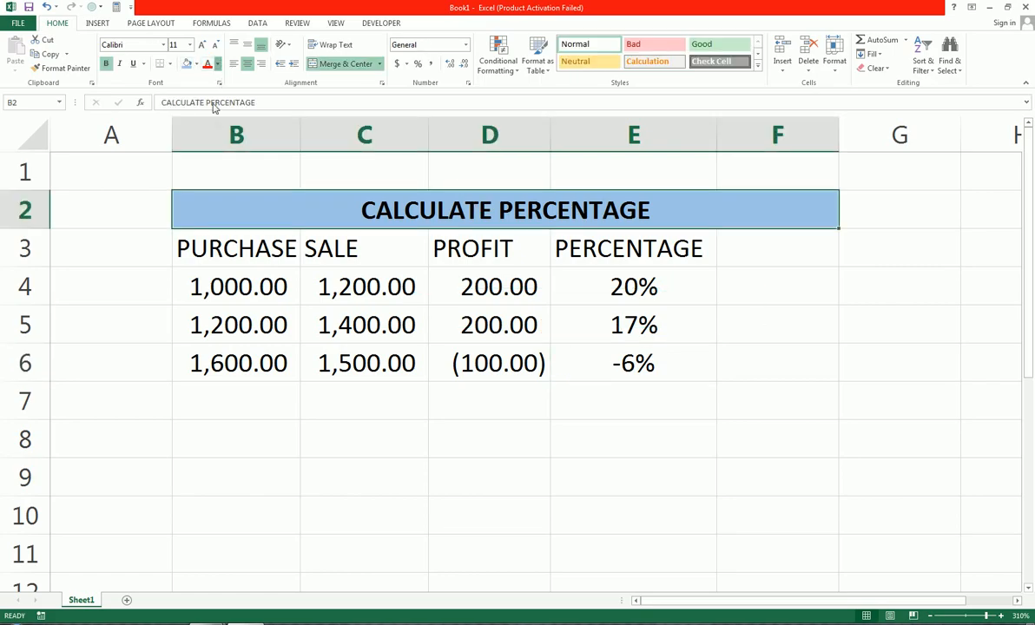
{"action": "left_click", "coordinate": [218, 64]}
{"action": "left_click", "coordinate": [217, 108]}
Step: Format the percentage in E6 as Currency with negative numbers shown in red parentheses
{"action": "left_click", "coordinate": [638, 359]}
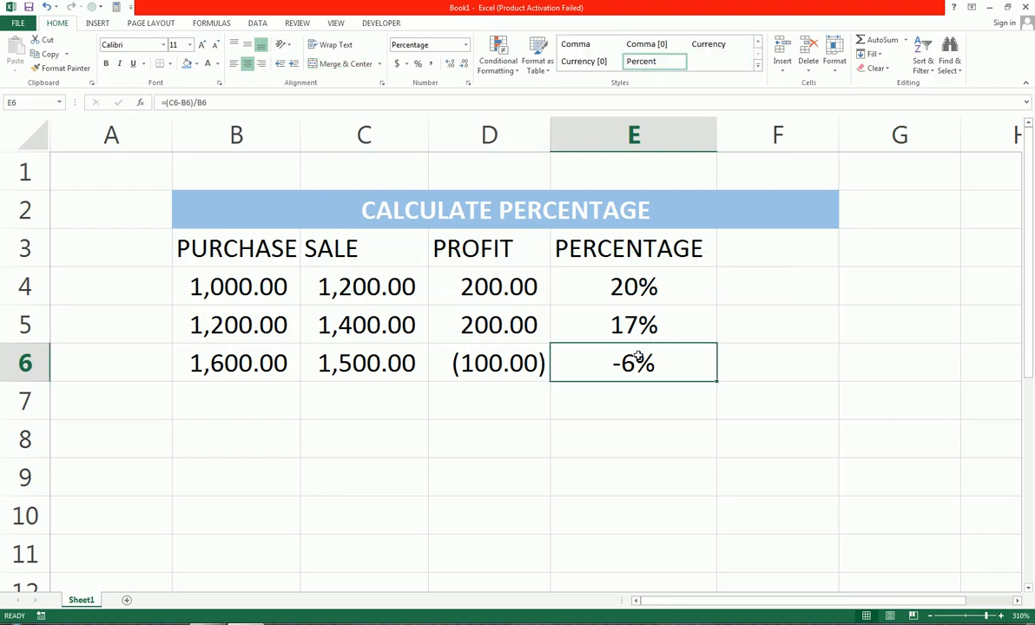
{"action": "key", "text": "ctrl+1"}
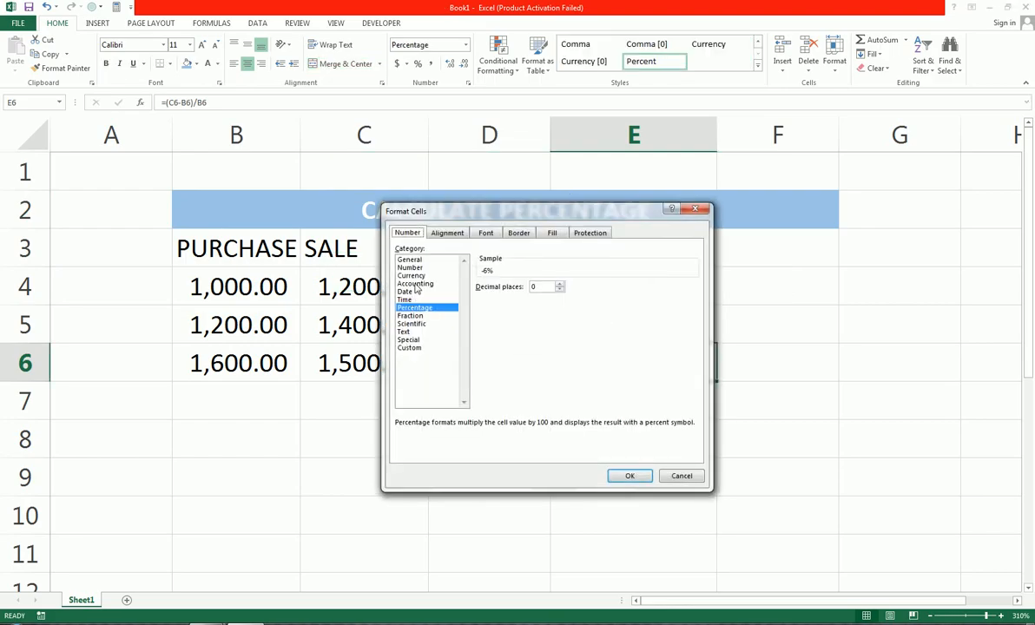
{"action": "left_click", "coordinate": [420, 276]}
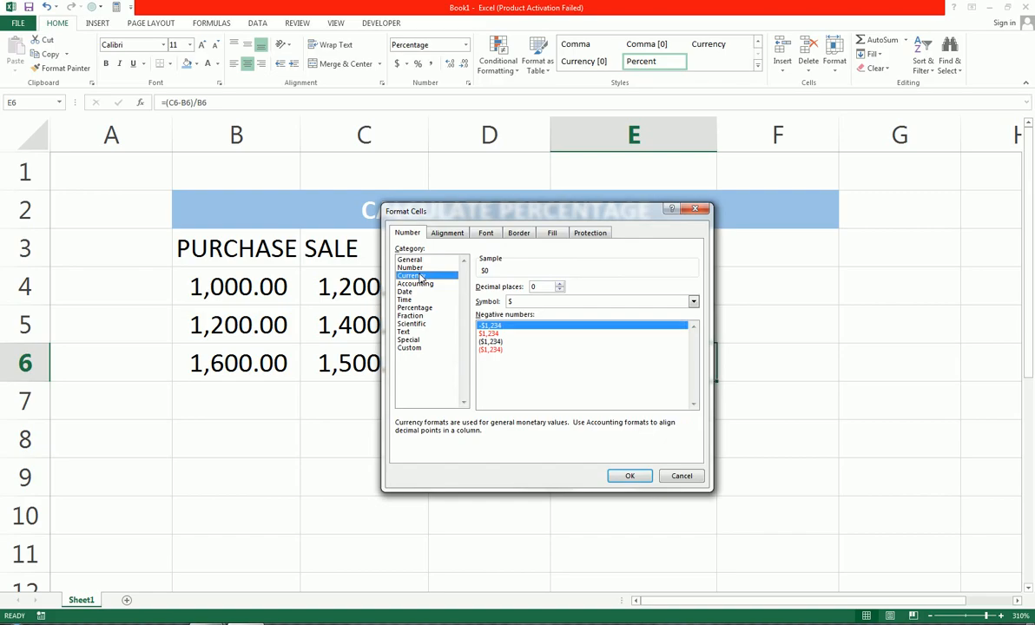
{"action": "left_click", "coordinate": [491, 333]}
{"action": "left_click", "coordinate": [492, 349]}
{"action": "left_click", "coordinate": [630, 477]}
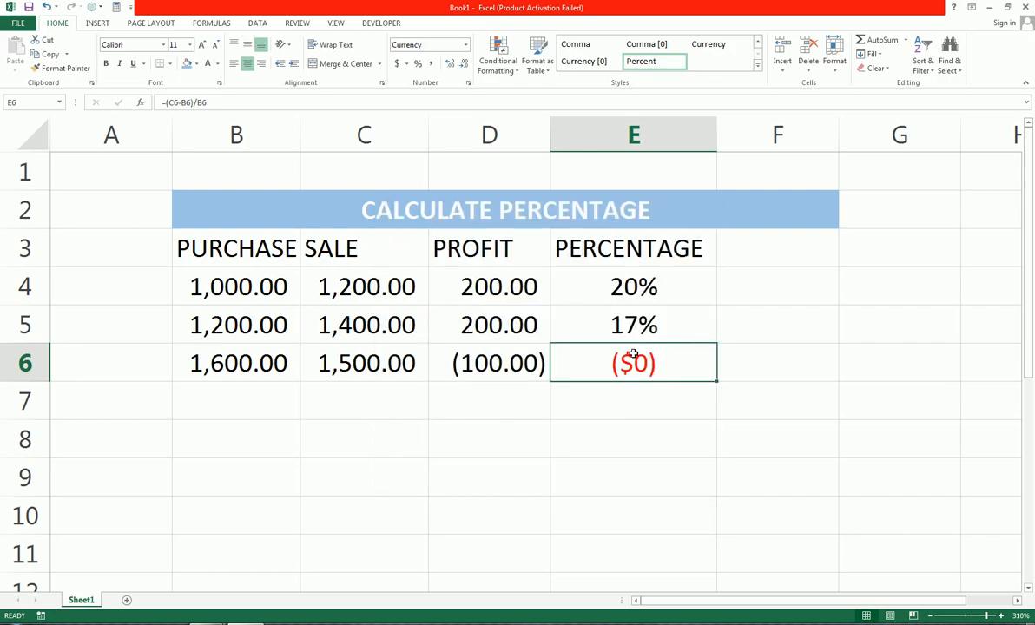
Step: Try red negatives without parentheses and one decimal place in E6's currency format, and reapply the Percent style
{"action": "key", "text": "ctrl+1"}
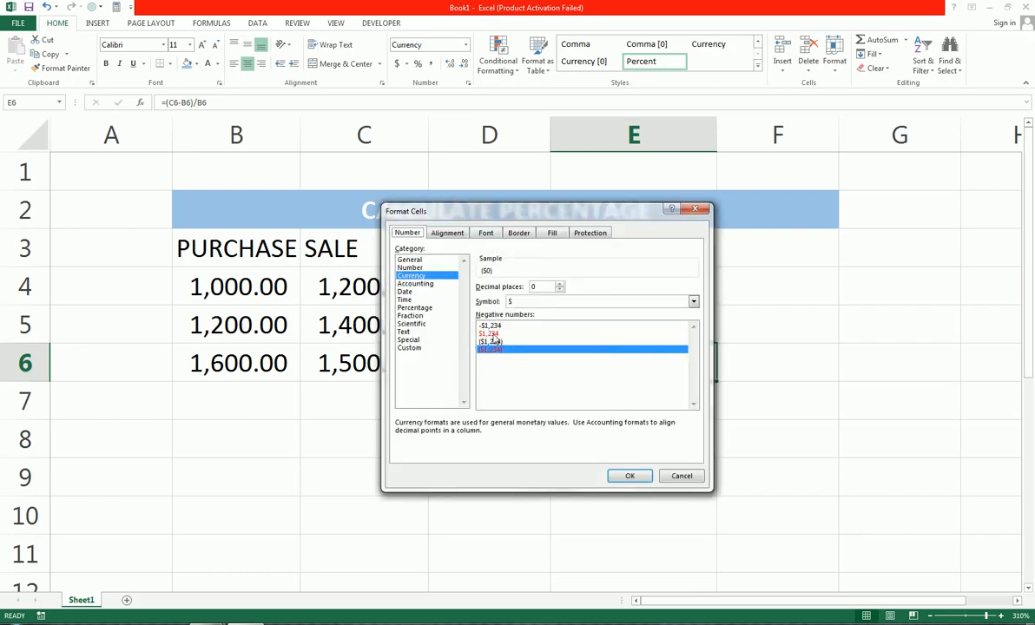
{"action": "left_click", "coordinate": [491, 333]}
{"action": "left_click", "coordinate": [611, 475]}
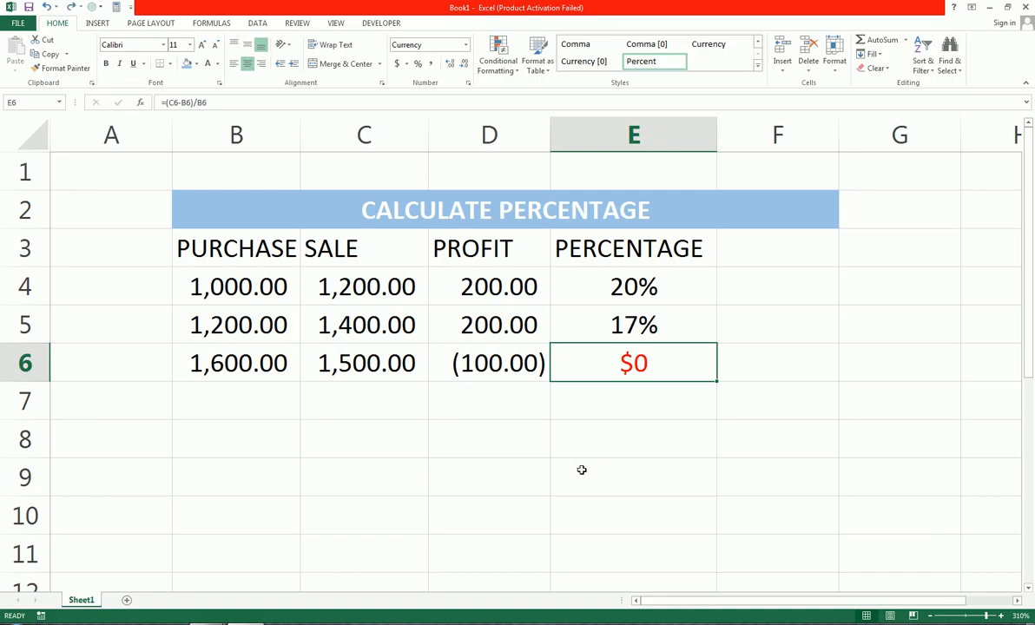
{"action": "key", "text": "ctrl+1"}
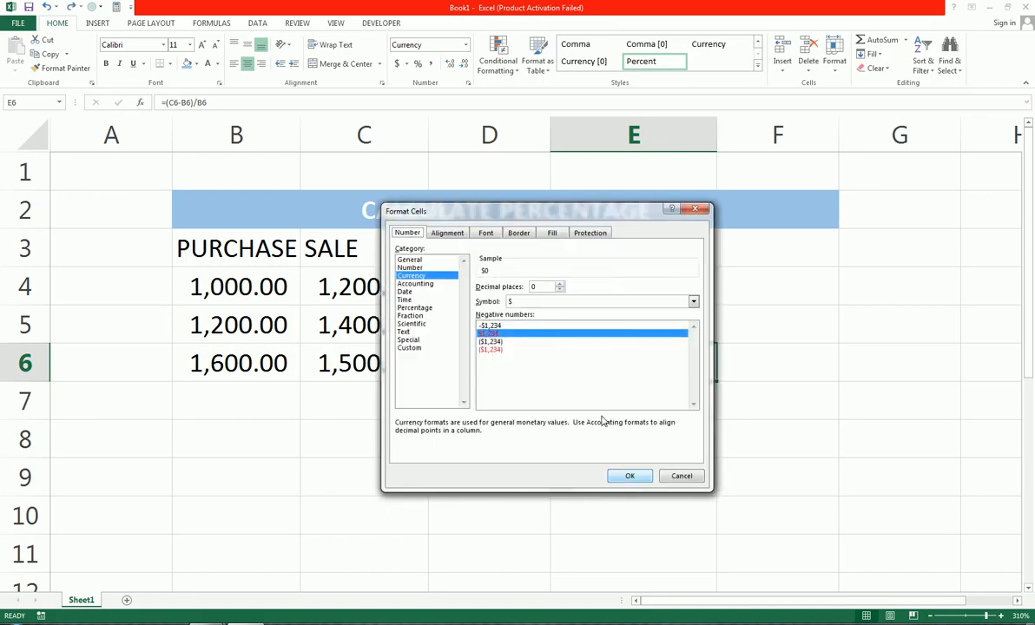
{"action": "left_click", "coordinate": [559, 283]}
{"action": "left_click", "coordinate": [627, 476]}
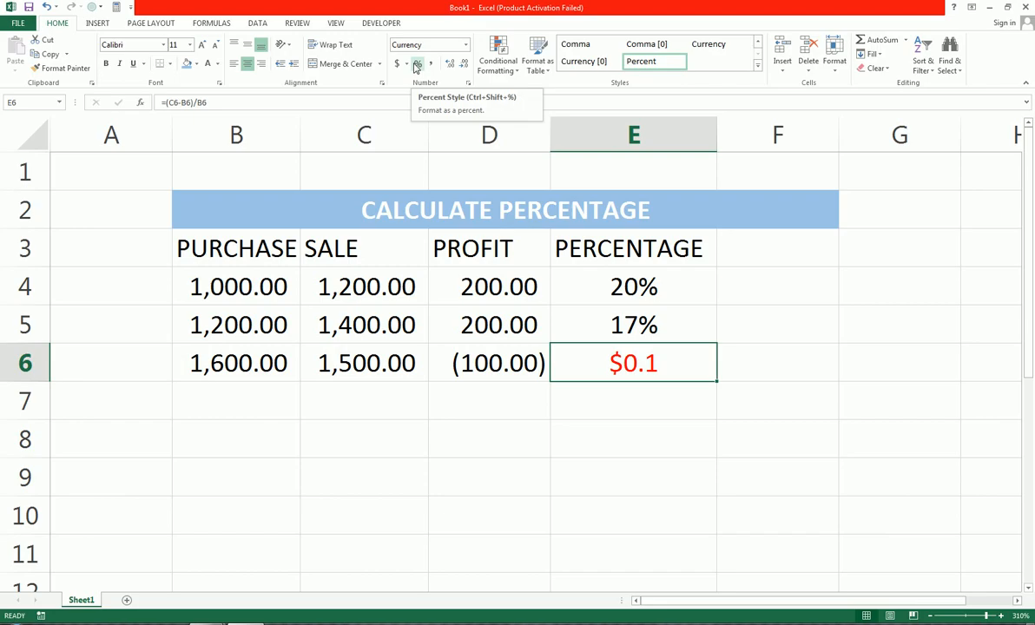
{"action": "left_click", "coordinate": [417, 65]}
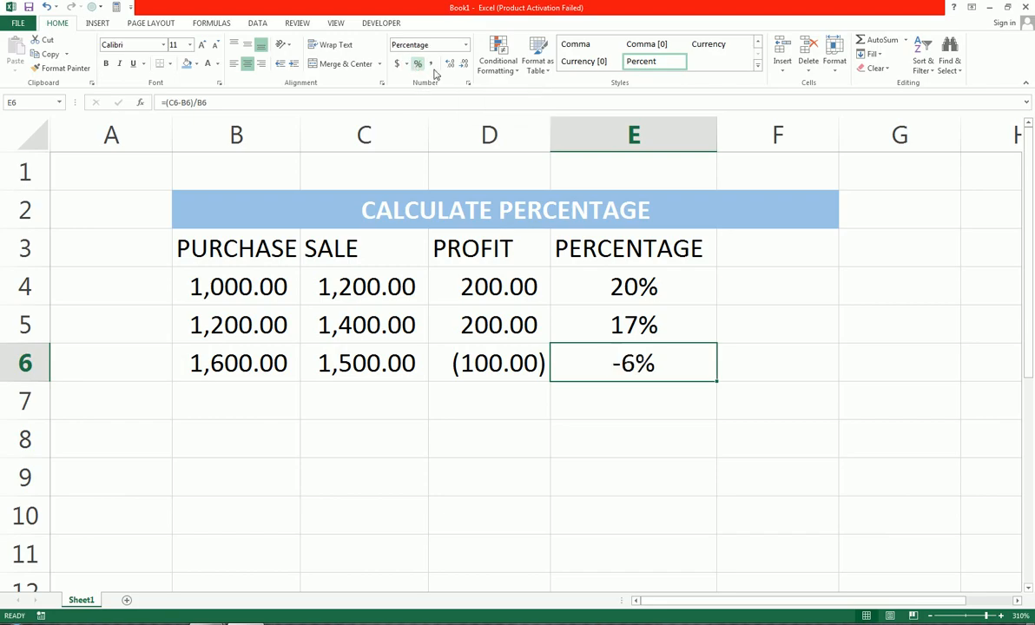
Step: Set the sale value in C6 to 2500
{"action": "left_click", "coordinate": [333, 356]}
{"action": "type", "text": "2500"}
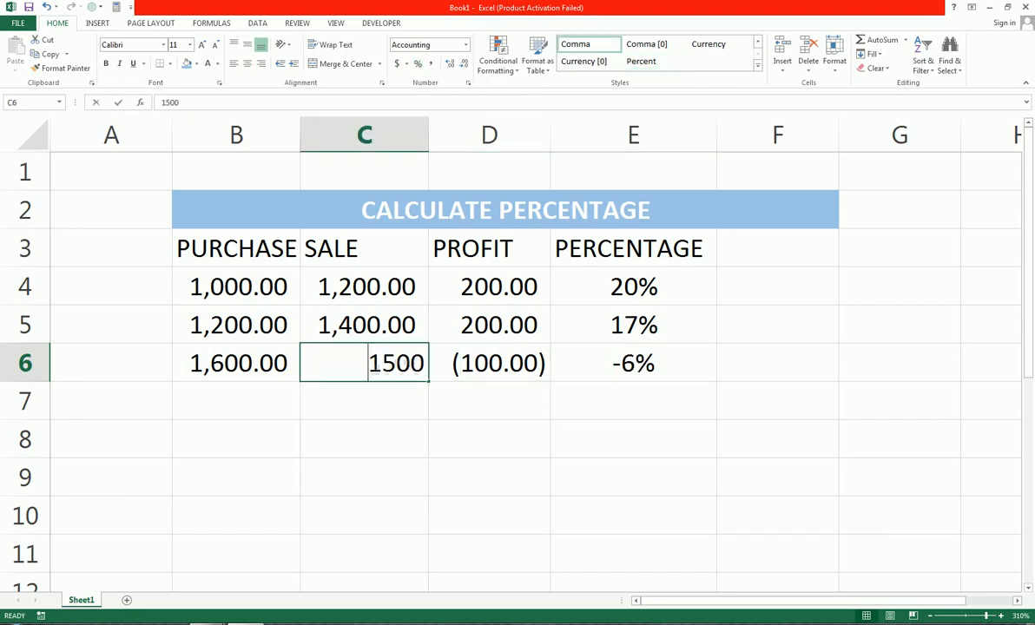
{"action": "key", "text": "Return"}
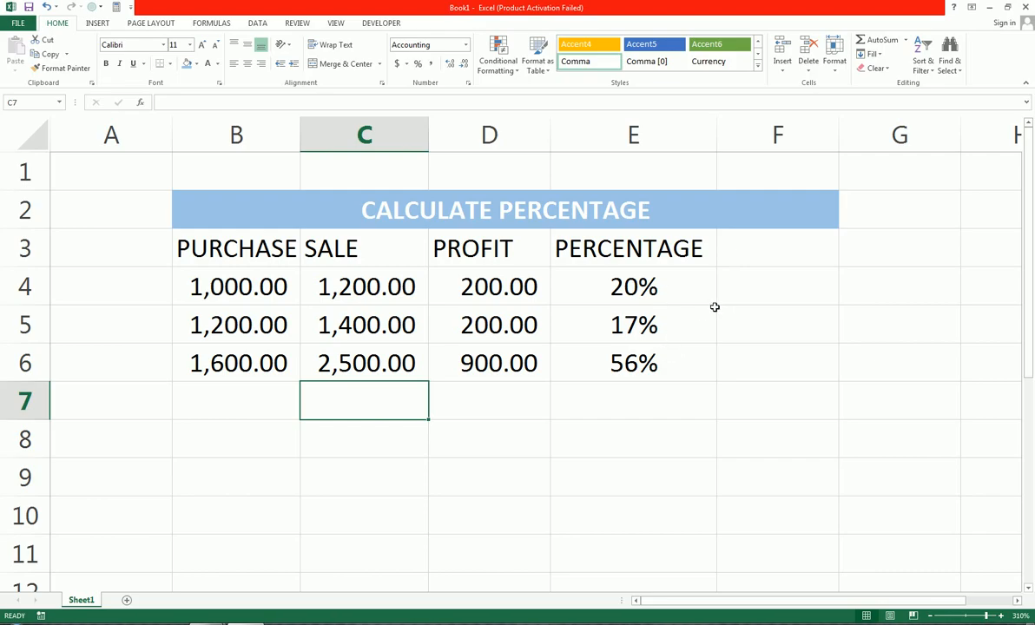
Step: Add the column header COMMENT in F3
{"action": "left_click", "coordinate": [766, 285]}
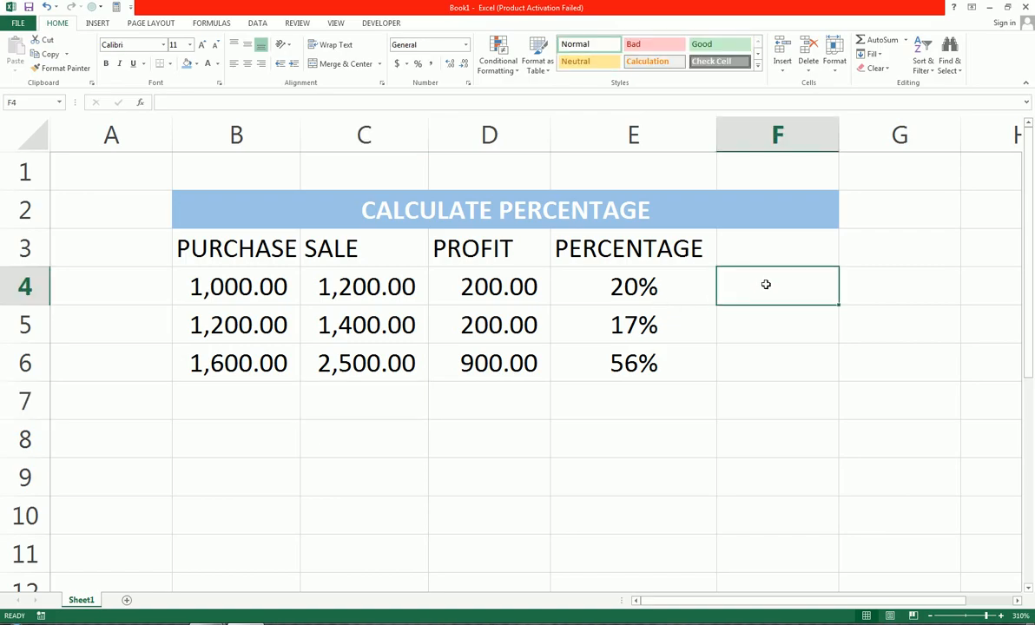
{"action": "left_click_drag", "start_coordinate": [766, 284], "coordinate": [763, 361]}
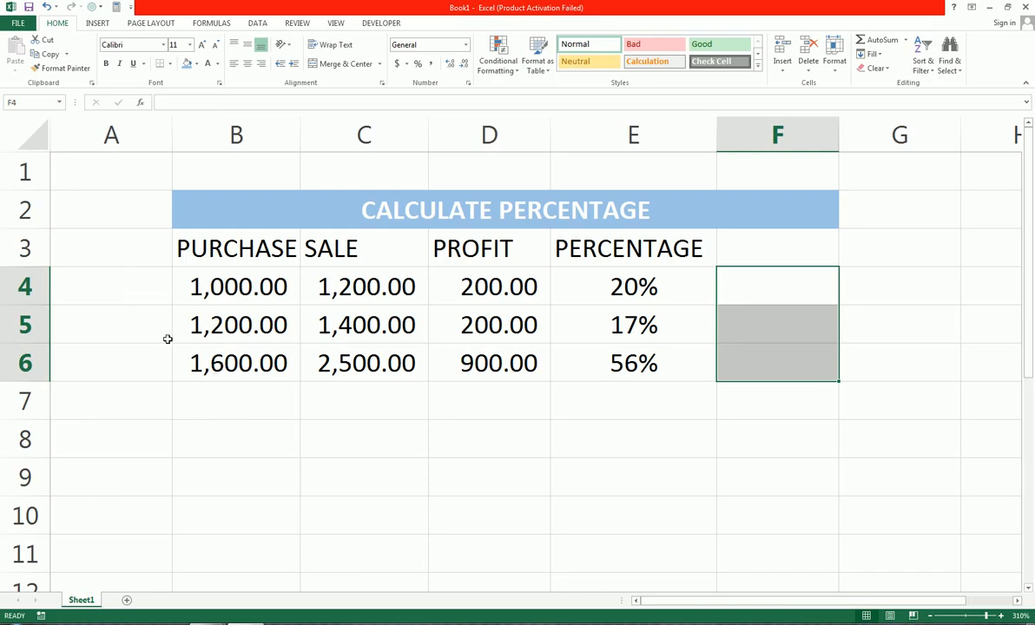
{"action": "left_click", "coordinate": [758, 249]}
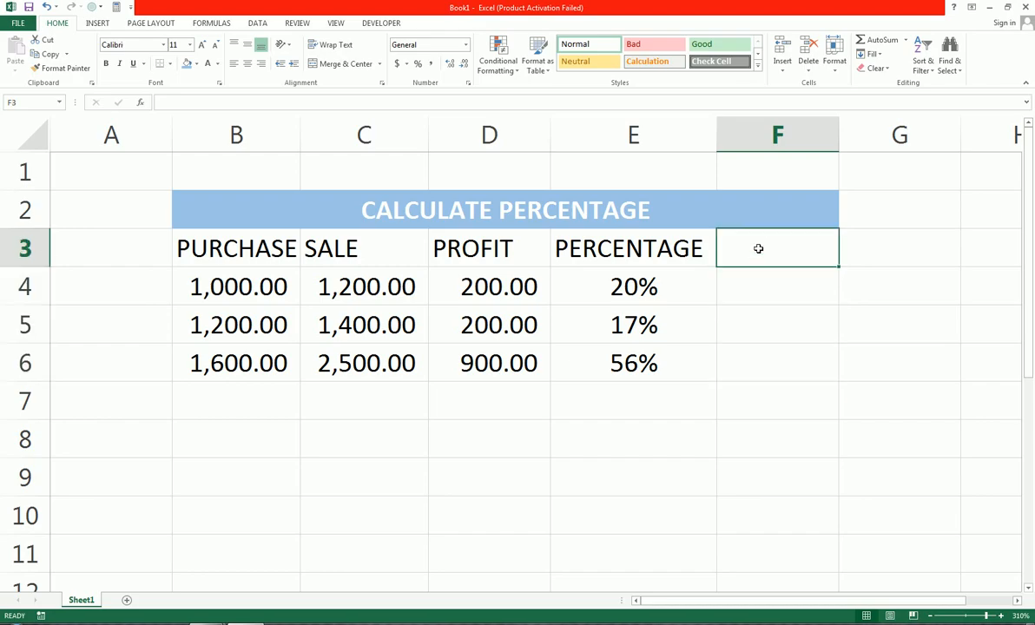
{"action": "type", "text": "COMMENT"}
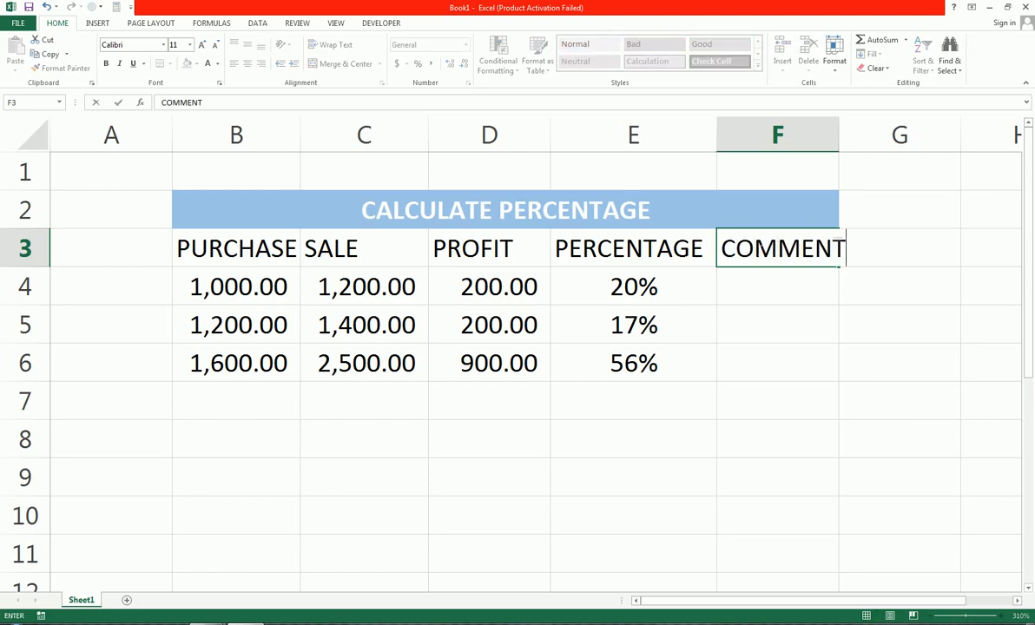
{"action": "key", "text": "Return"}
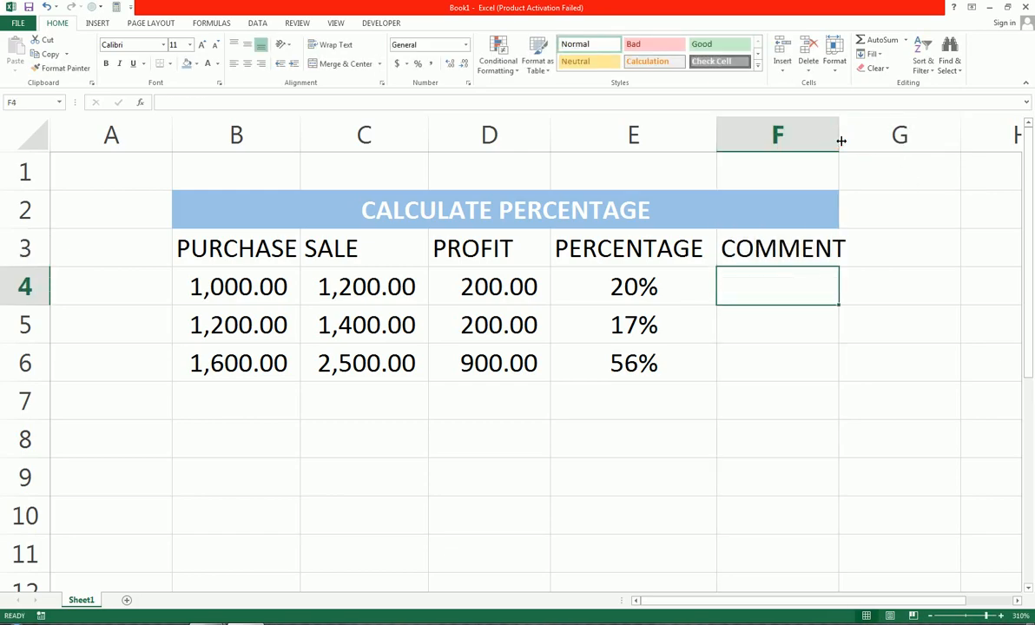
Step: Enter the formula =IF(E4>=1%,"PROFIT","LOSS") in F4 to comment on the percentage
{"action": "type", "text": "=IF("}
{"action": "key", "text": "Left"}
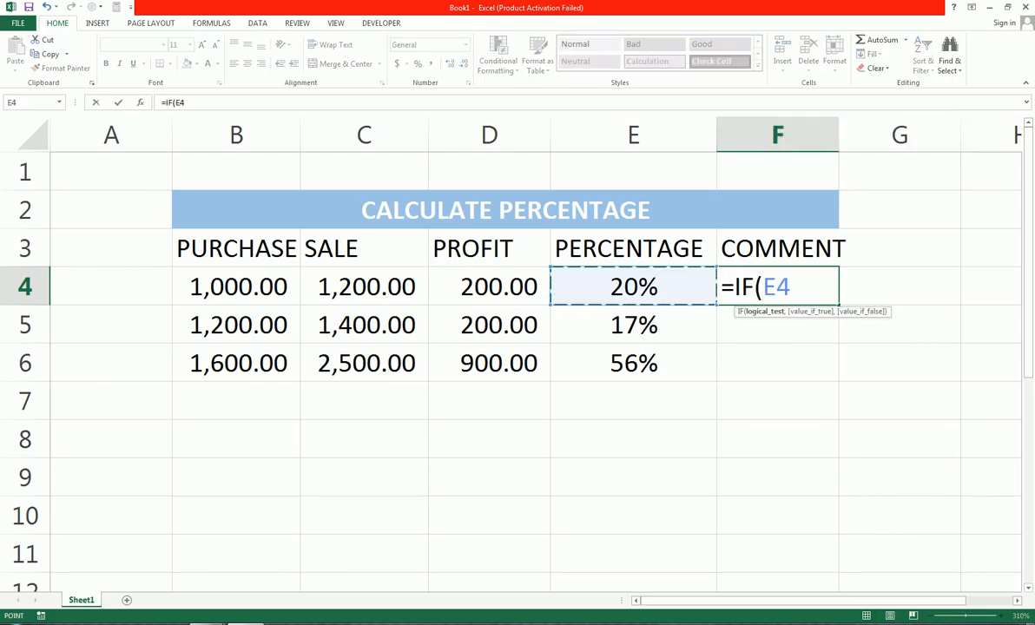
{"action": "type", "text": ">"}
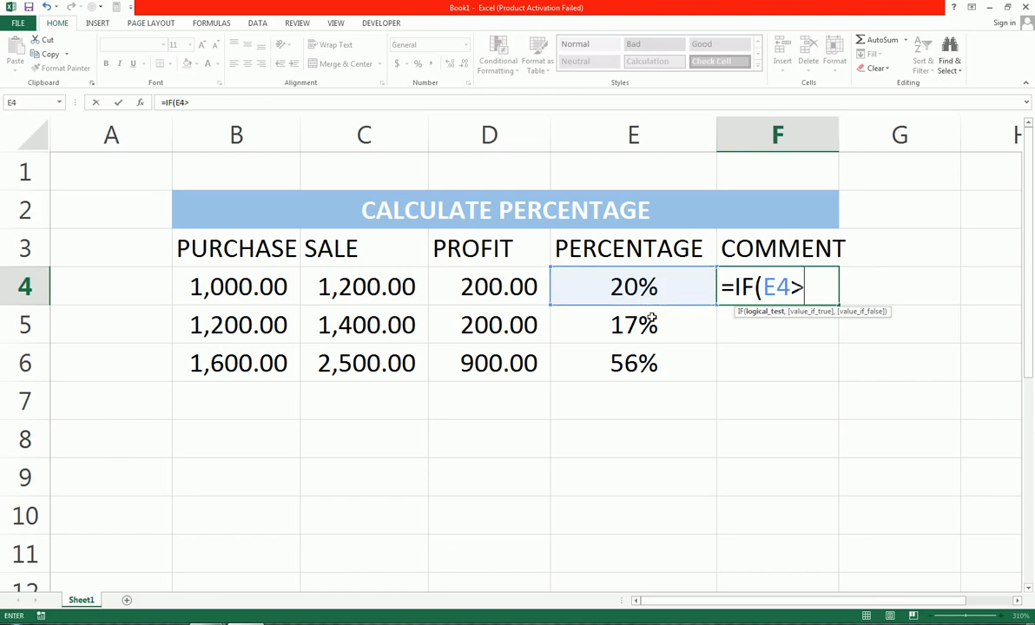
{"action": "type", "text": "1%"}
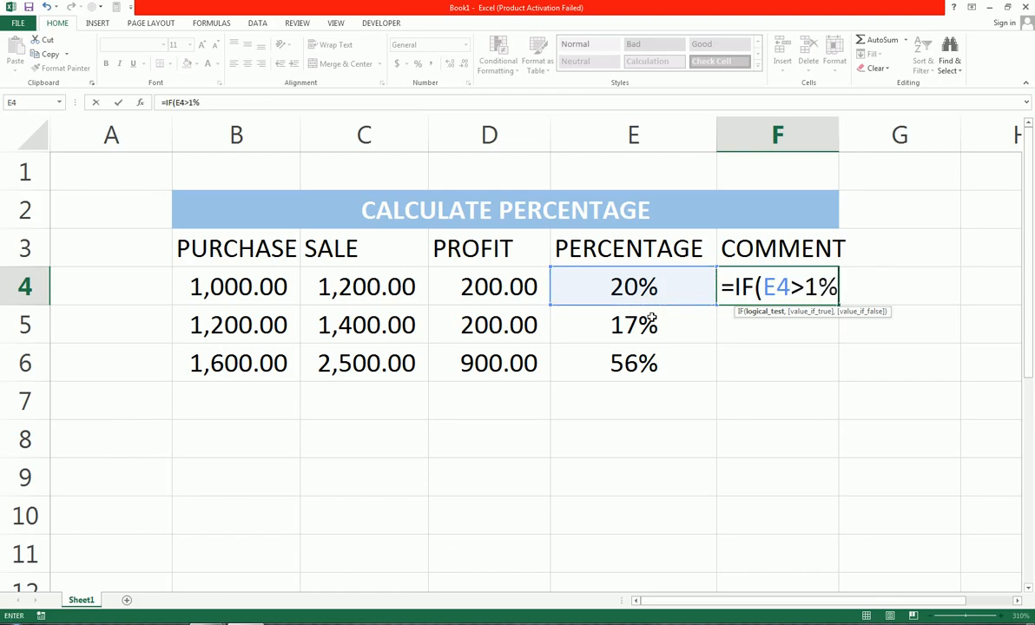
{"action": "left_click", "coordinate": [804, 288]}
{"action": "type", "text": "="}
{"action": "left_click", "coordinate": [891, 295]}
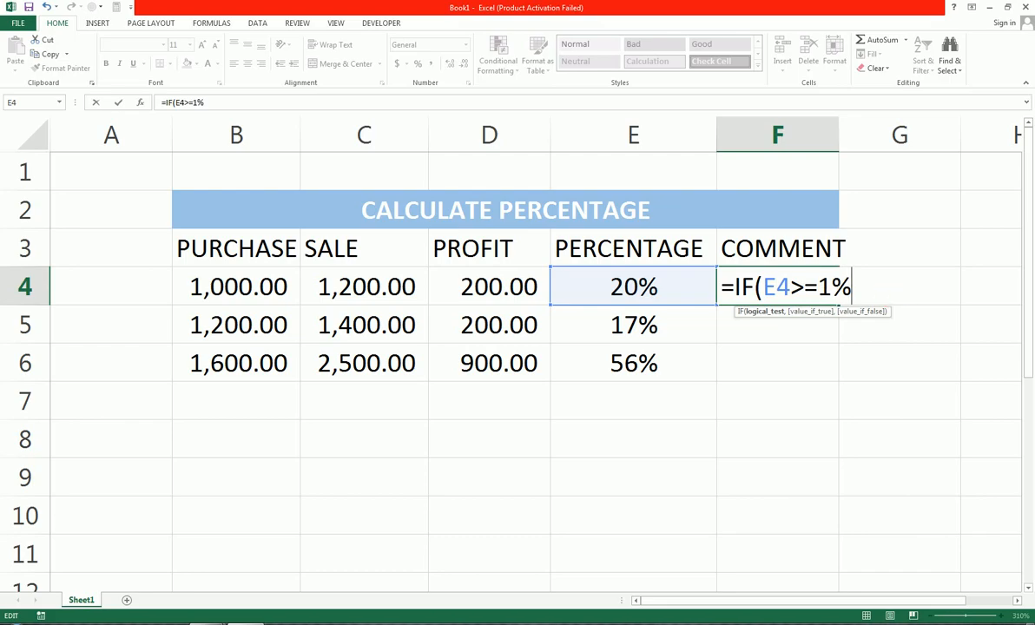
{"action": "type", "text": ",\""}
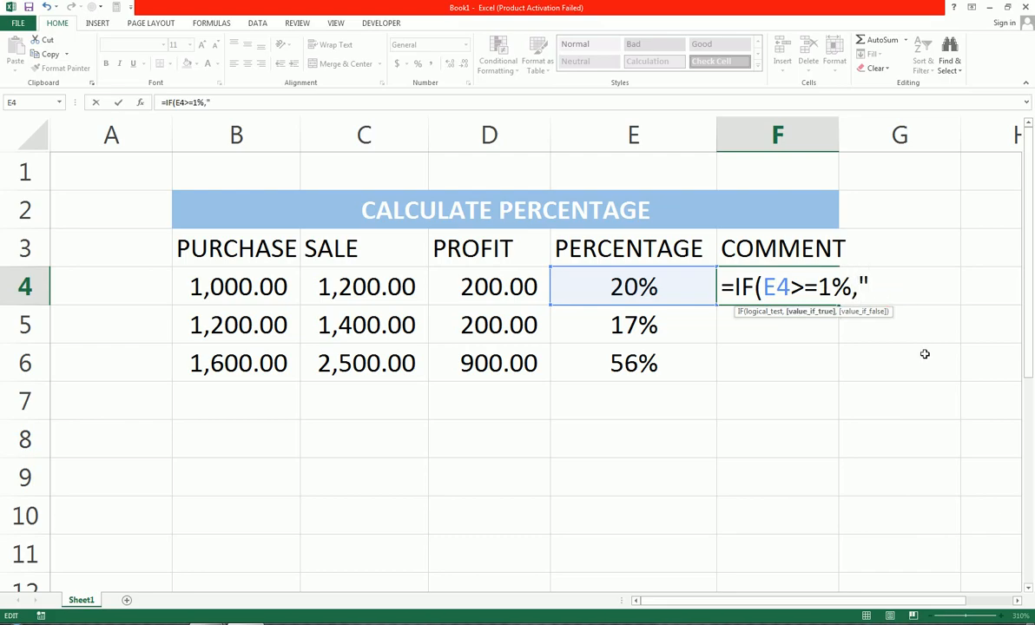
{"action": "type", "text": "PROFIT"}
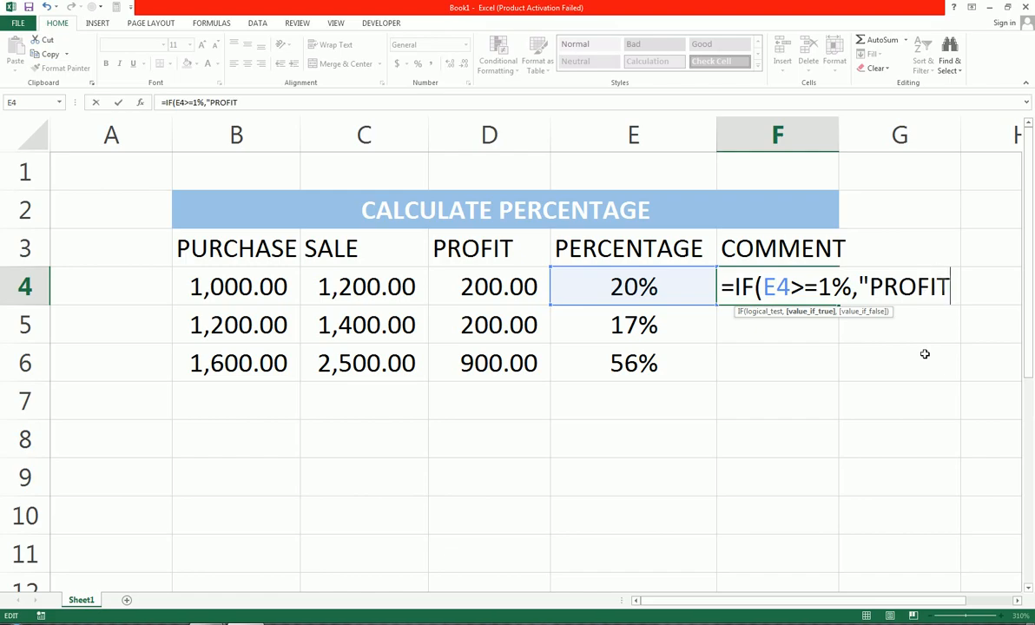
{"action": "type", "text": "\","}
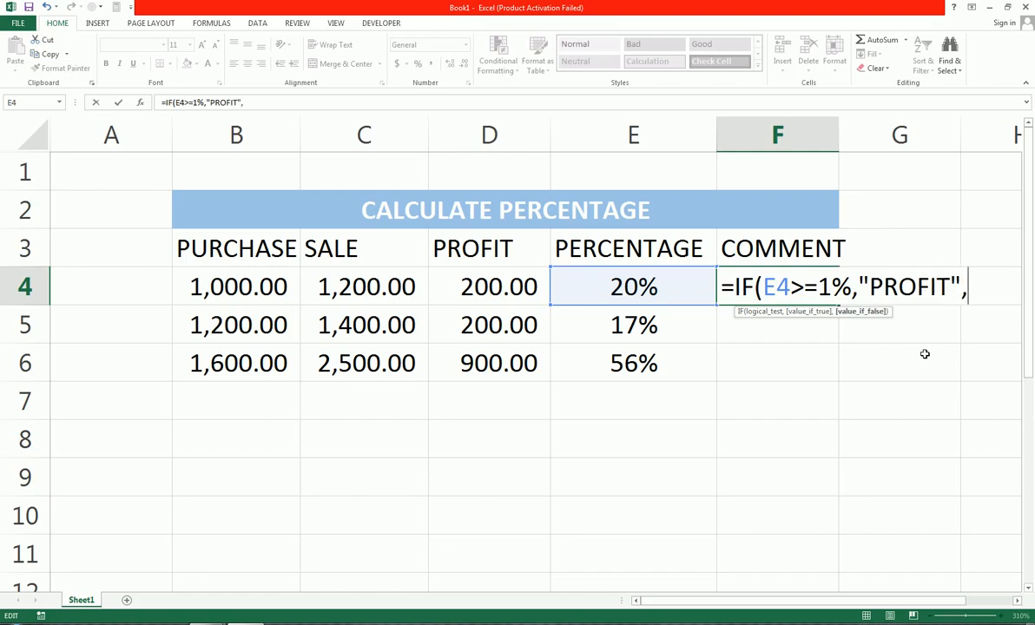
{"action": "type", "text": "\"LOSS\")"}
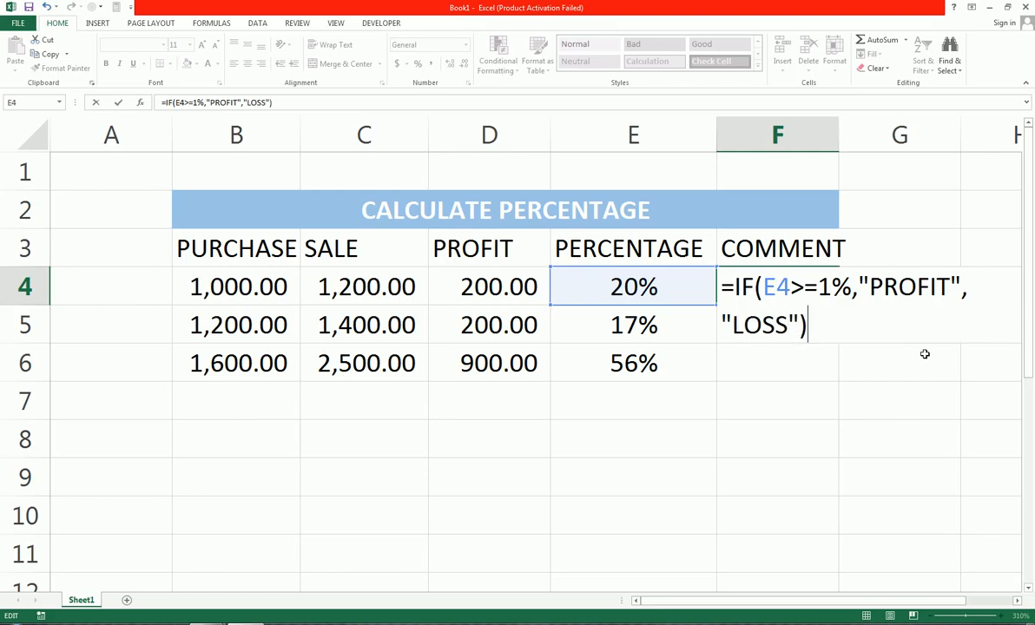
{"action": "key", "text": "Return"}
Step: Fill the comment formula from F4 down through F6
{"action": "key", "text": "shift+Down"}
{"action": "key", "text": "shift+Down"}
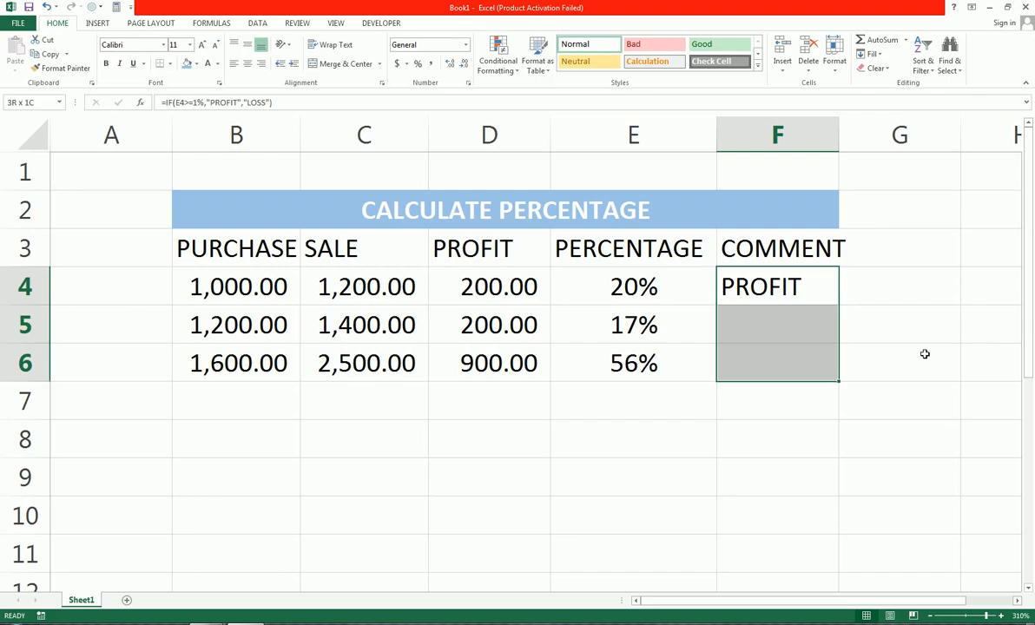
{"action": "key", "text": "ctrl+d"}
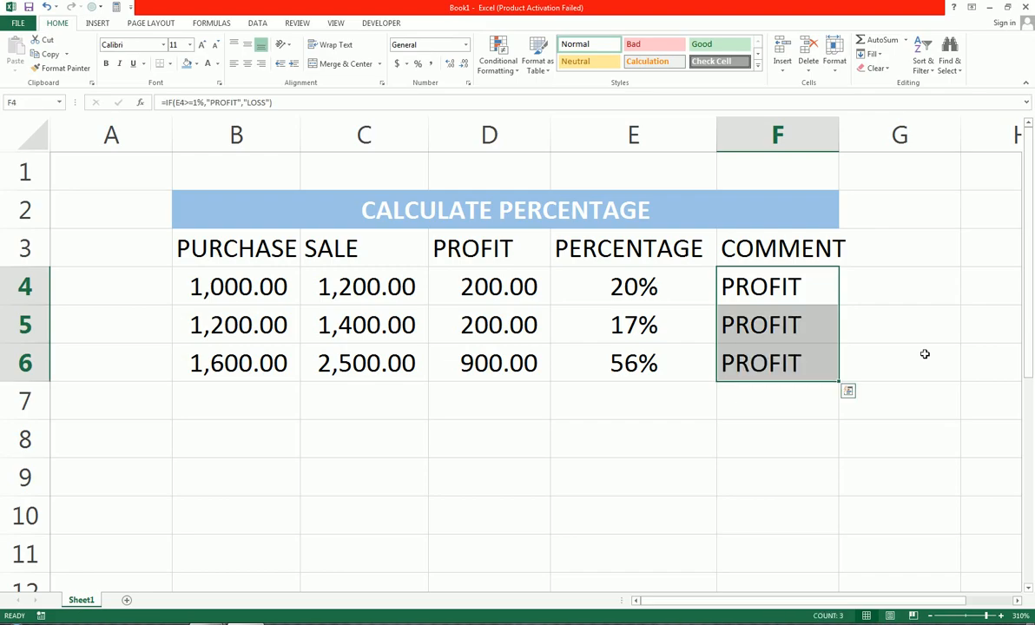
Step: Set the sale value in C6 to 1500
{"action": "key", "text": "Left"}
{"action": "key", "text": "Left"}
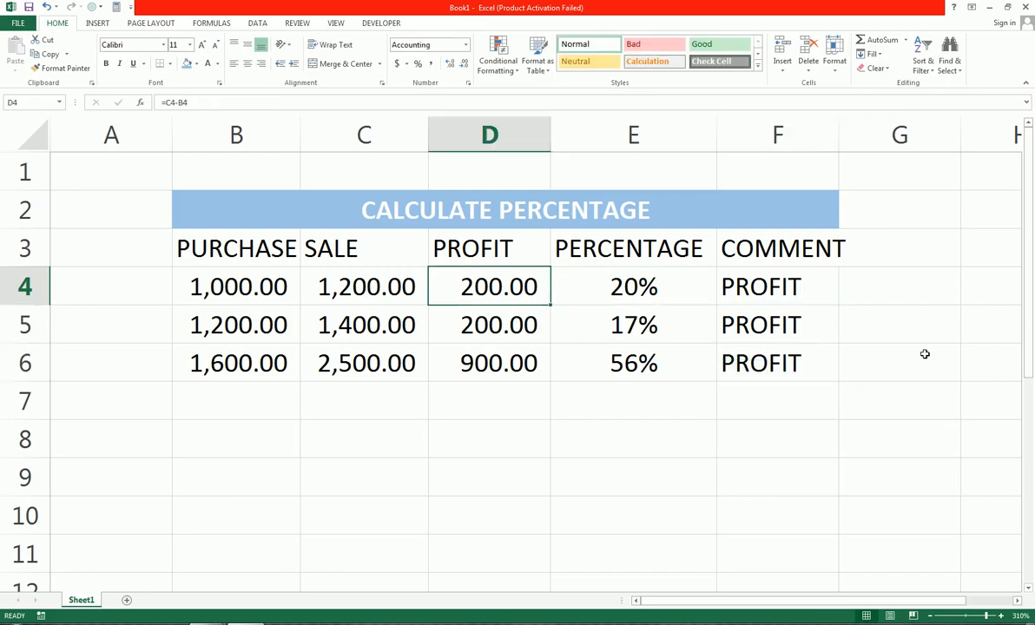
{"action": "key", "text": "Down"}
{"action": "key", "text": "Down"}
{"action": "key", "text": "Left"}
{"action": "type", "text": "1500"}
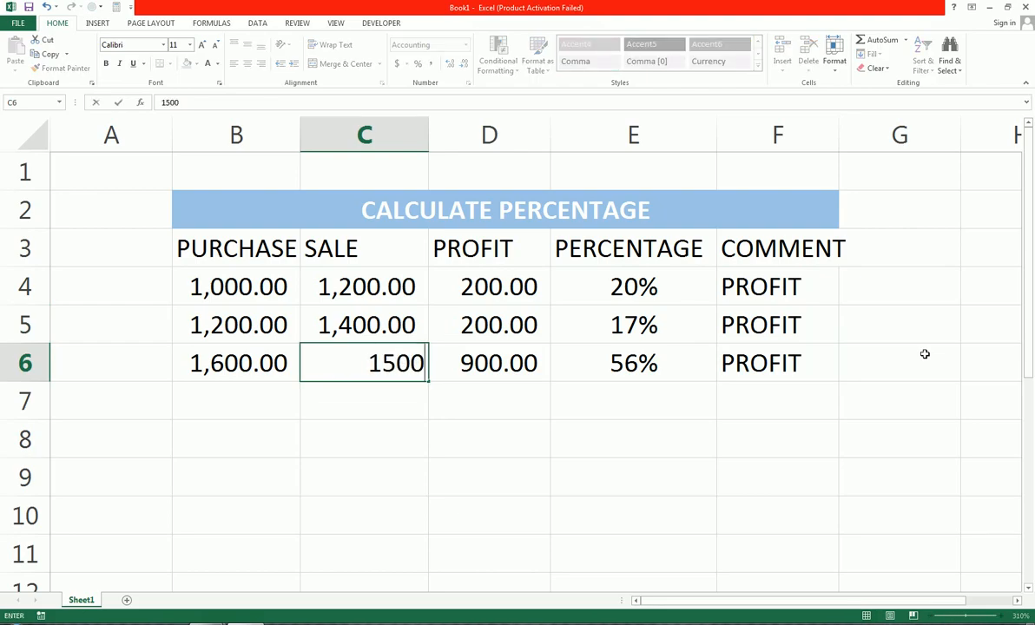
{"action": "key", "text": "Return"}
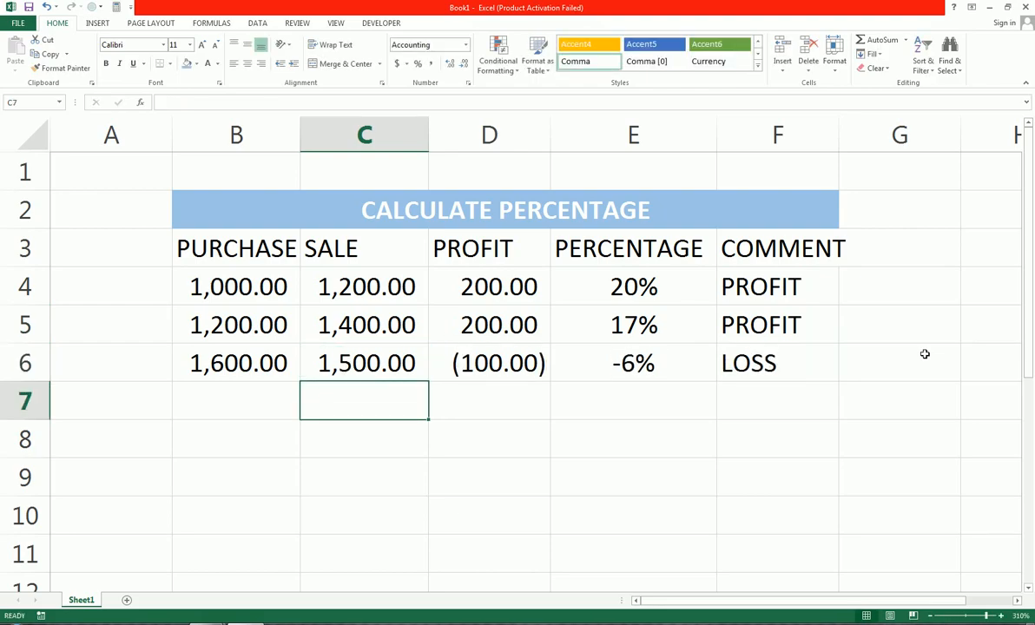
Step: Set up an Equal To conditional formatting rule for the text LOSS on the comments in F4:F6
{"action": "key", "text": "Right"}
{"action": "key", "text": "Right"}
{"action": "key", "text": "Right"}
{"action": "key", "text": "Right"}
{"action": "key", "text": "Up"}
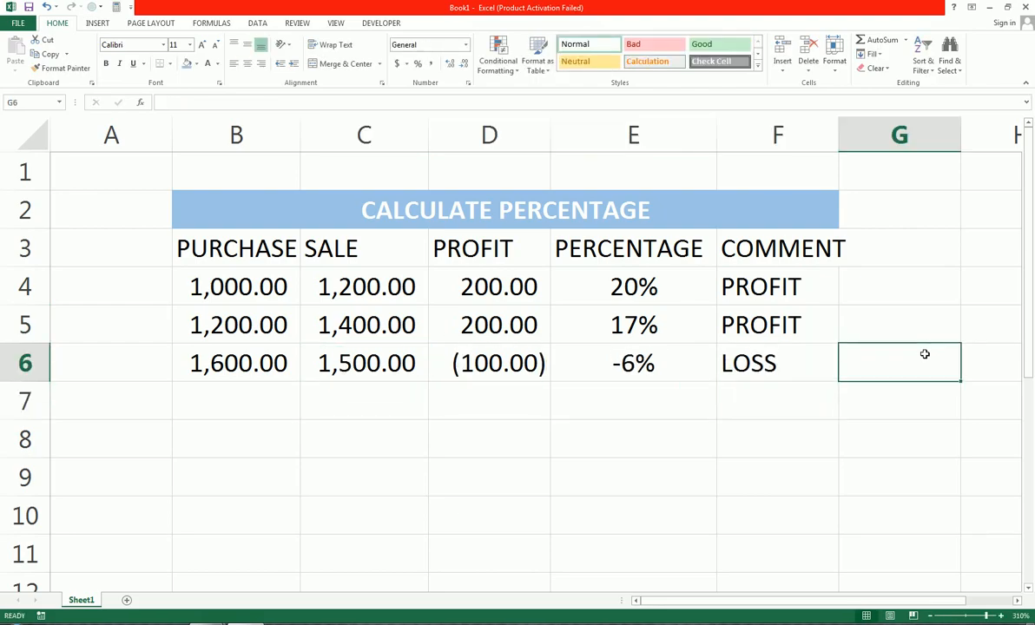
{"action": "key", "text": "Left"}
{"action": "key", "text": "shift+Up"}
{"action": "key", "text": "shift+Up"}
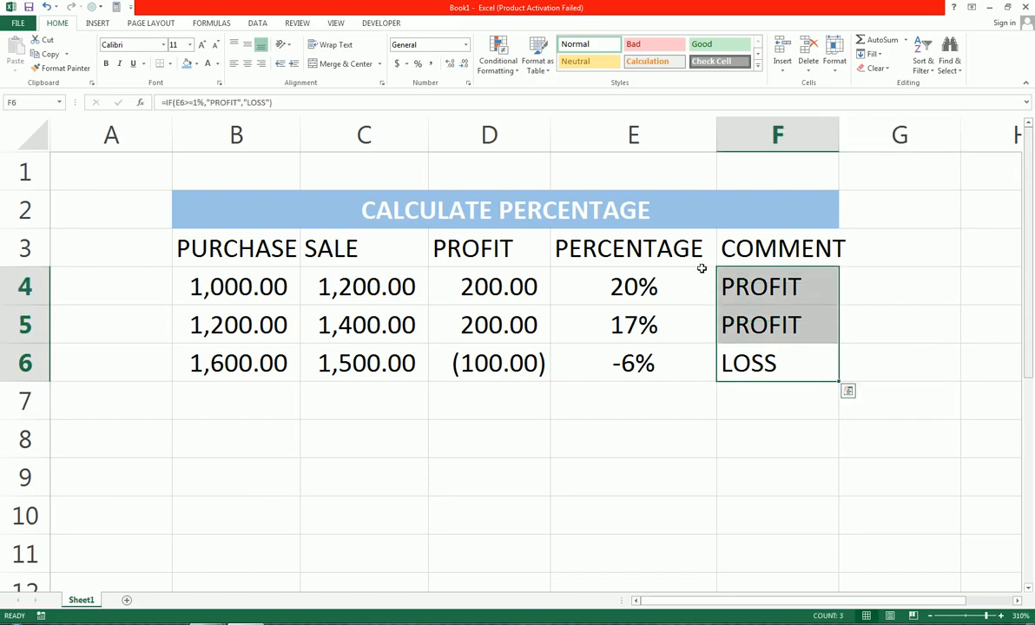
{"action": "left_click", "coordinate": [498, 59]}
{"action": "mouse_move", "coordinate": [544, 101]}
{"action": "left_click", "coordinate": [658, 171]}
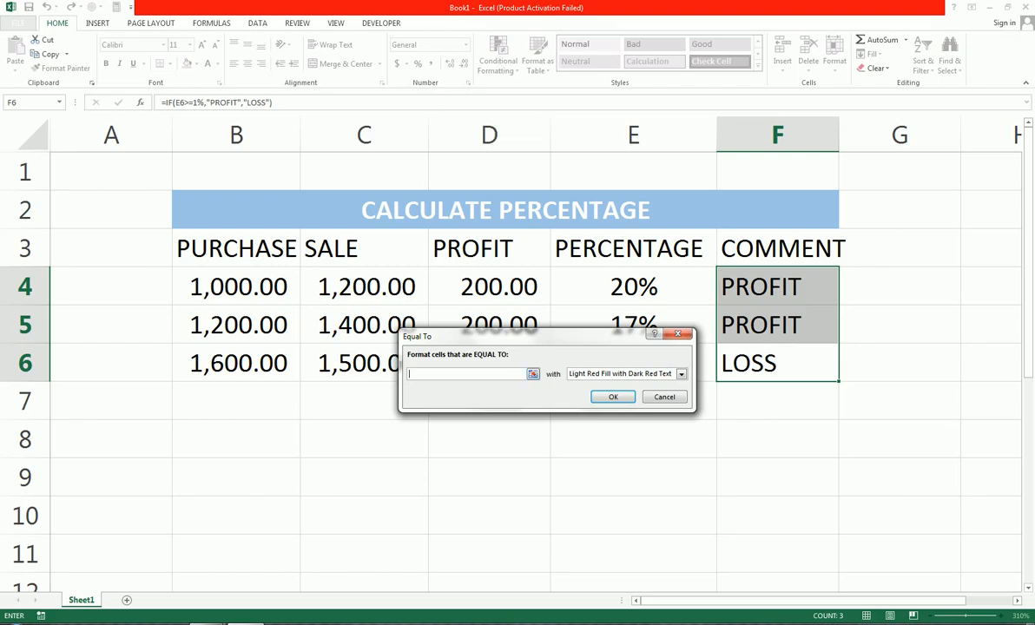
{"action": "type", "text": "LOSS"}
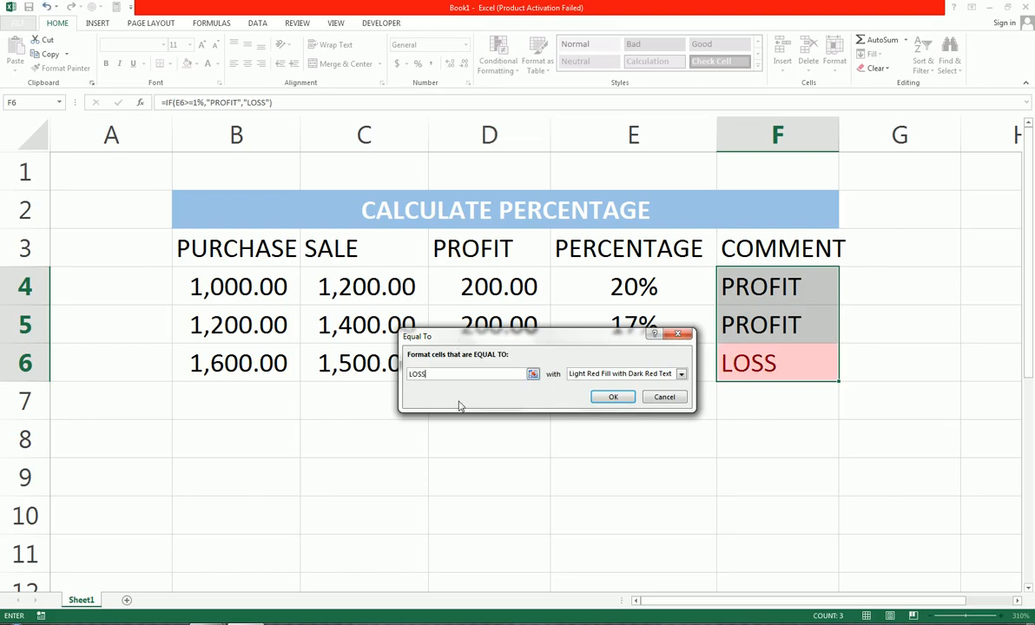
Step: Give the LOSS rule a custom format with a red fill and bold white text, and apply it
{"action": "left_click", "coordinate": [681, 374]}
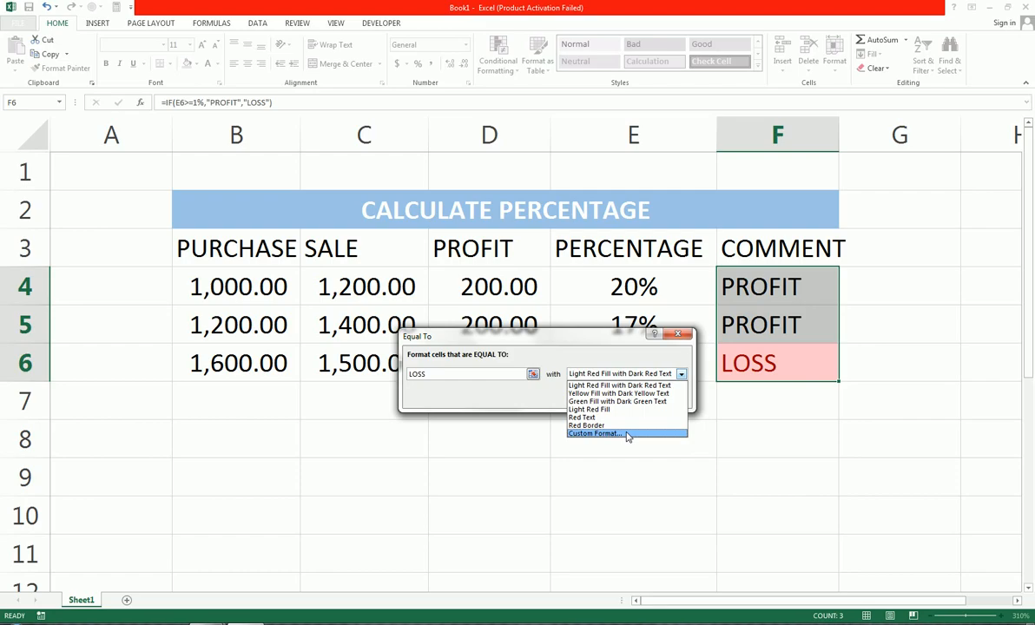
{"action": "left_click", "coordinate": [596, 433]}
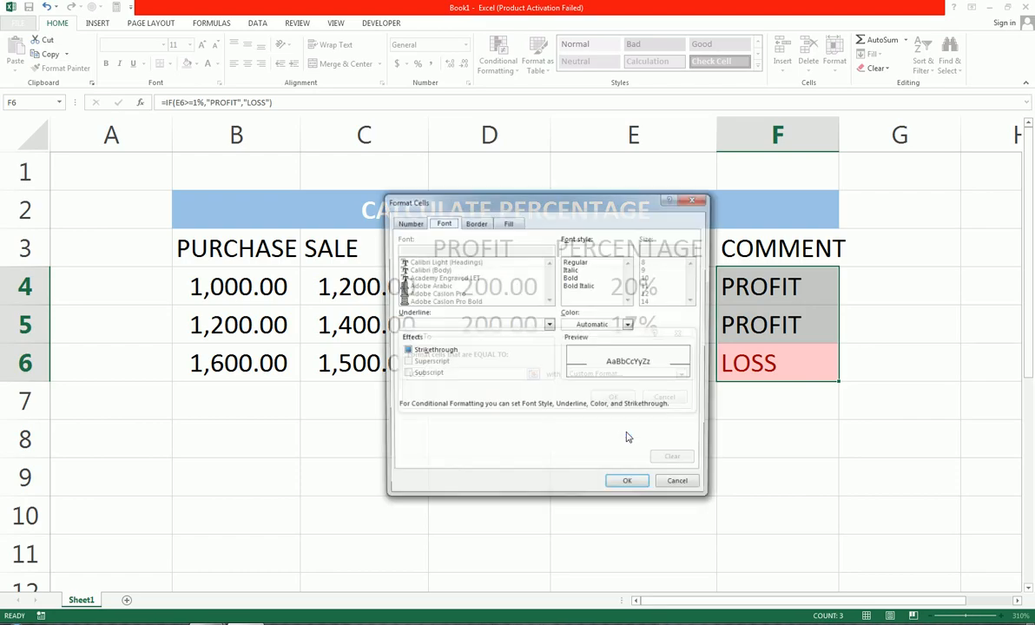
{"action": "left_click", "coordinate": [508, 223]}
{"action": "left_click", "coordinate": [417, 343]}
{"action": "left_click", "coordinate": [442, 223]}
{"action": "left_click", "coordinate": [629, 324]}
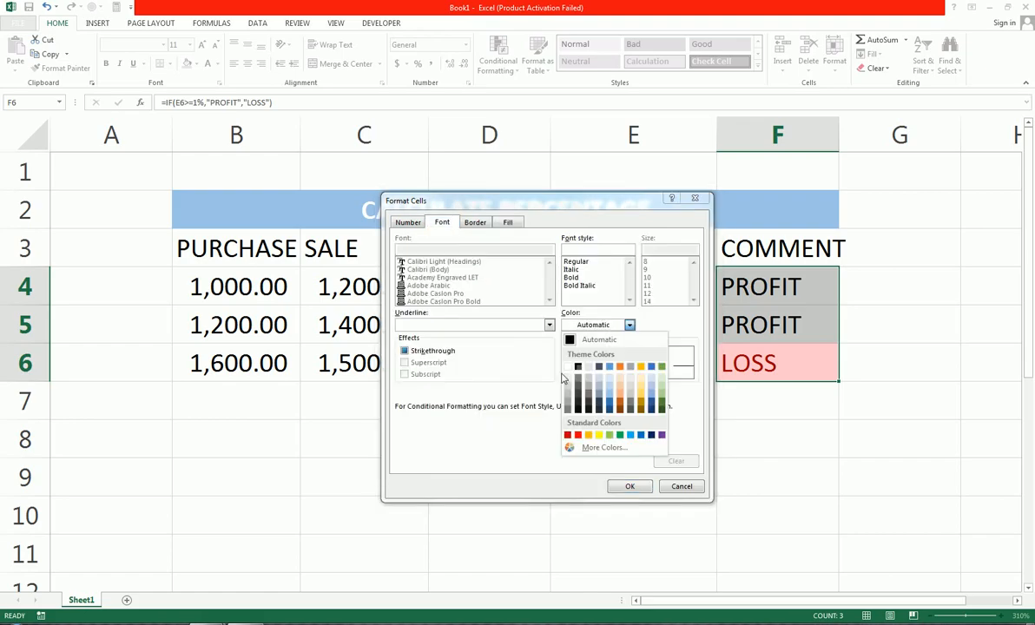
{"action": "left_click", "coordinate": [565, 367]}
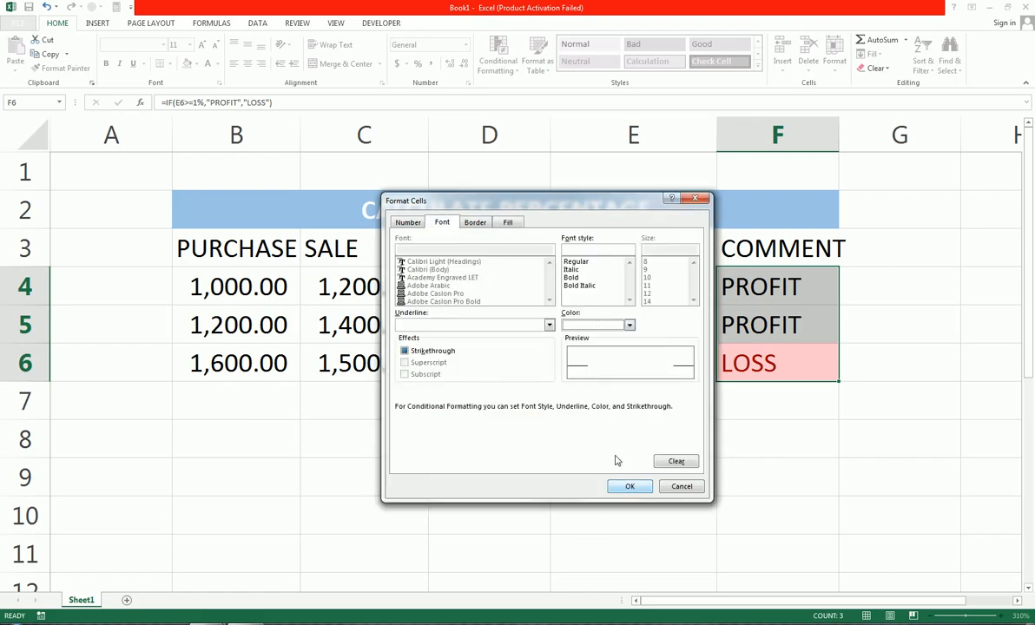
{"action": "left_click", "coordinate": [571, 277]}
{"action": "left_click", "coordinate": [629, 486]}
{"action": "left_click", "coordinate": [605, 397]}
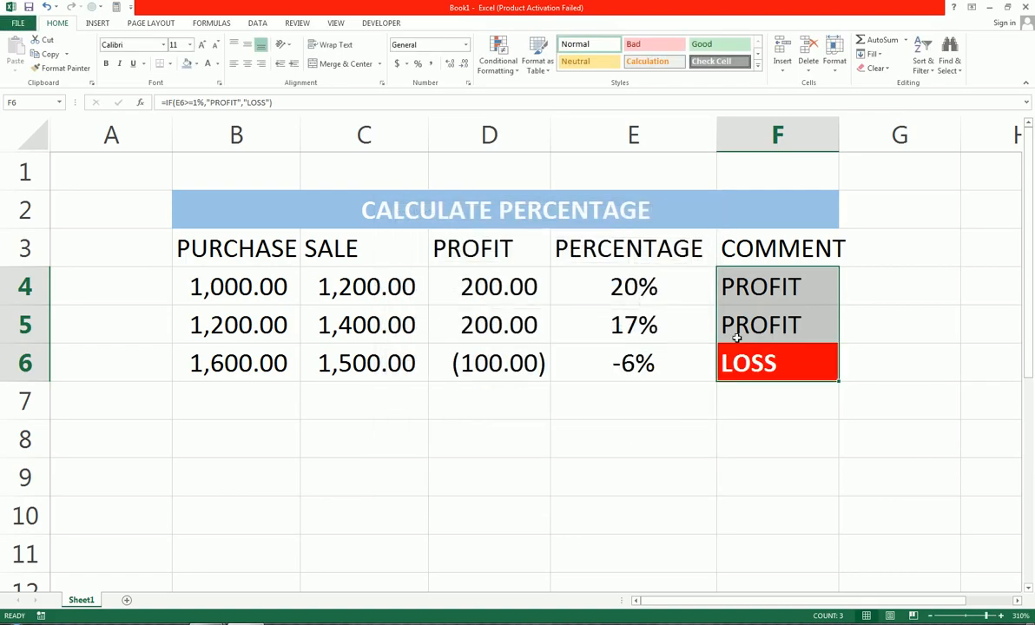
{"action": "left_click", "coordinate": [513, 438]}
Step: Set the sale value in C4 to 900
{"action": "left_click", "coordinate": [363, 293]}
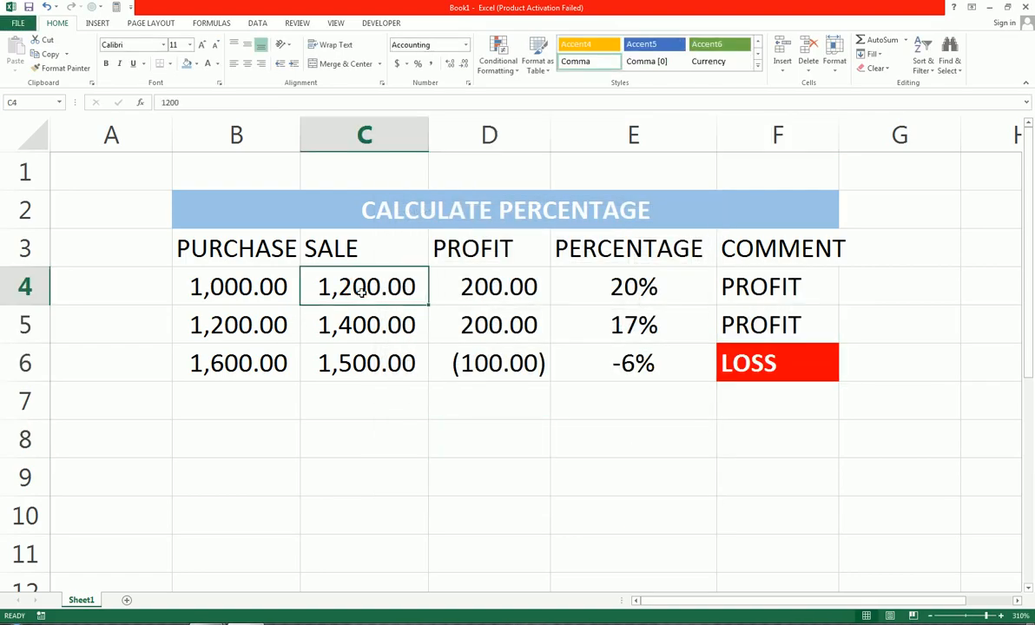
{"action": "type", "text": "900"}
{"action": "key", "text": "Return"}
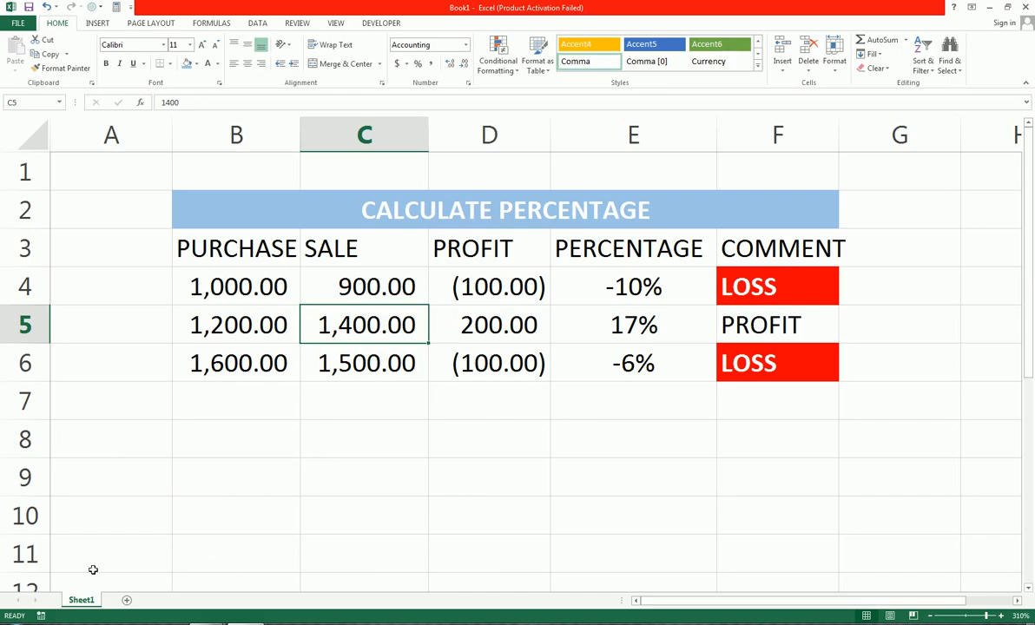
Step: Rename Sheet1 as CALCUALTE PERCENTAGE
{"action": "left_click", "coordinate": [85, 601]}
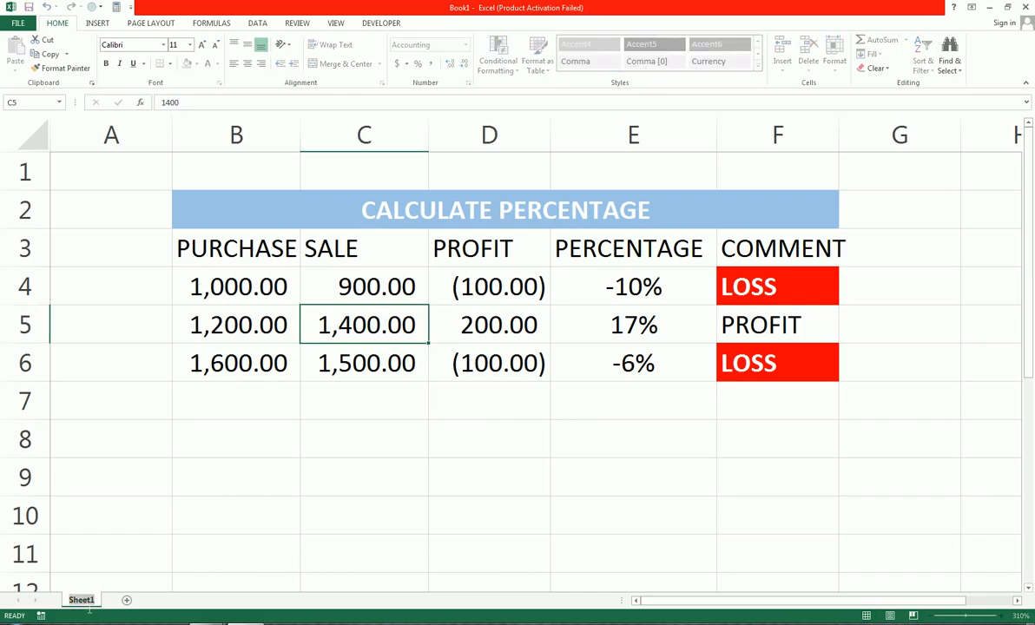
{"action": "type", "text": "CALCUALTE PER"}
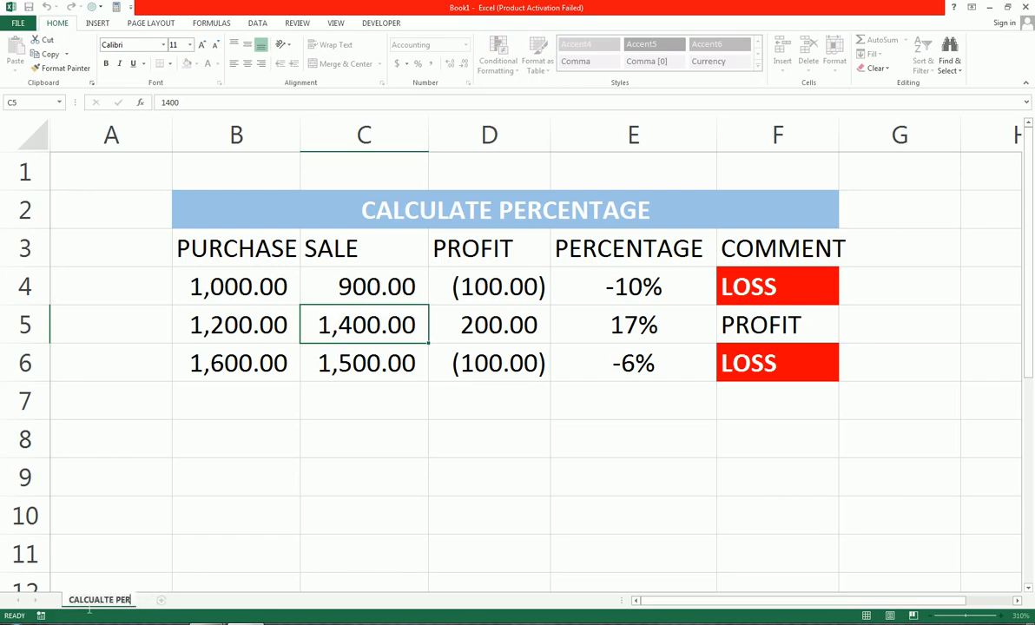
{"action": "type", "text": "CENTAGE"}
{"action": "key", "text": "Return"}
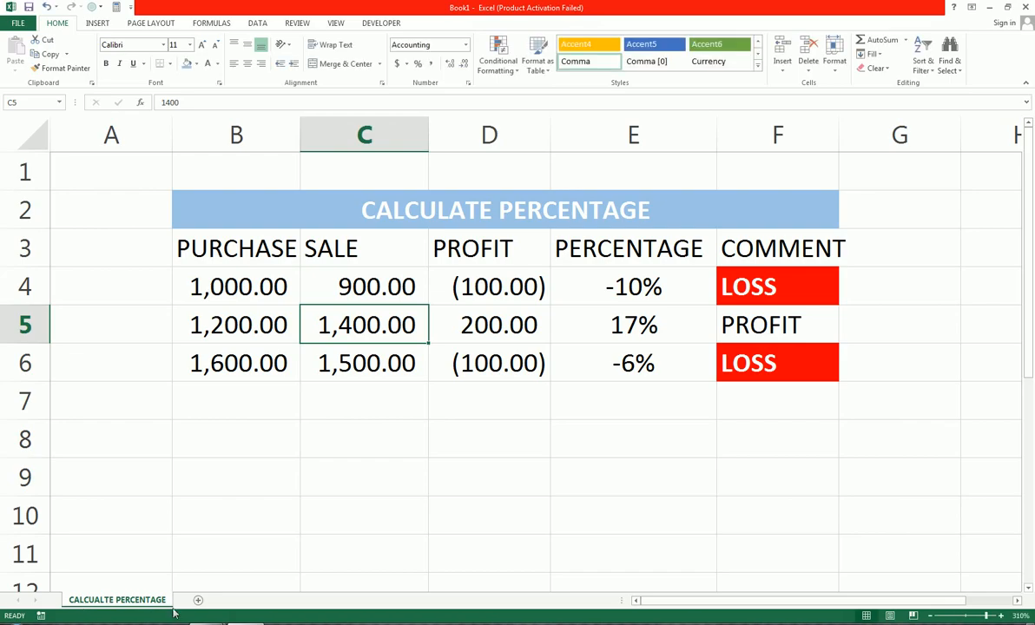
Step: Add a new worksheet and name it SALES FIGURE FOR
{"action": "left_click", "coordinate": [198, 600]}
{"action": "double_click", "coordinate": [193, 600]}
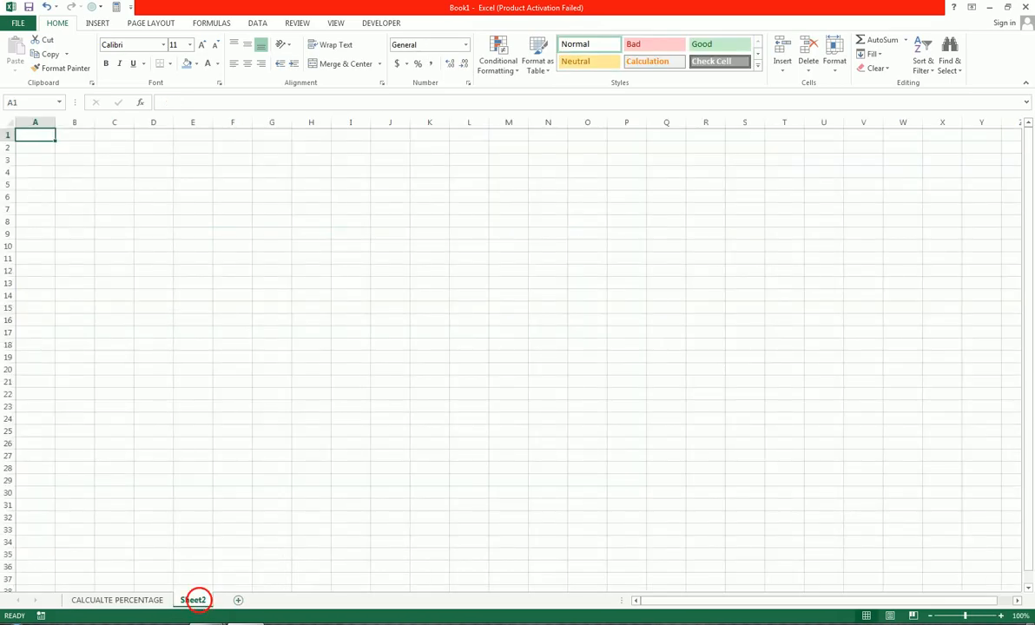
{"action": "type", "text": "SALES FIGURE FOR"}
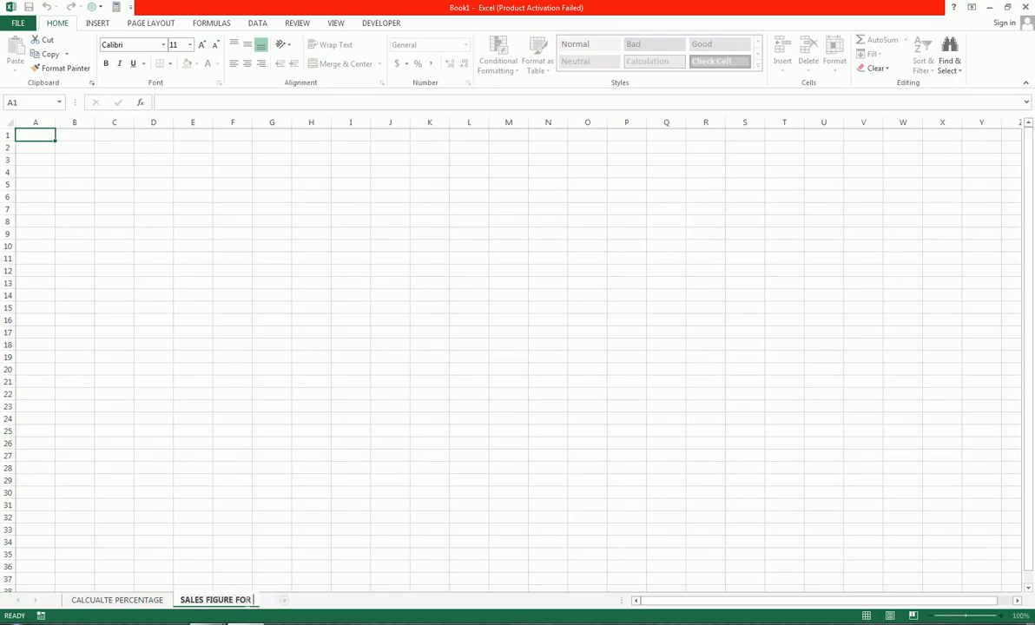
{"action": "left_click", "coordinate": [308, 478]}
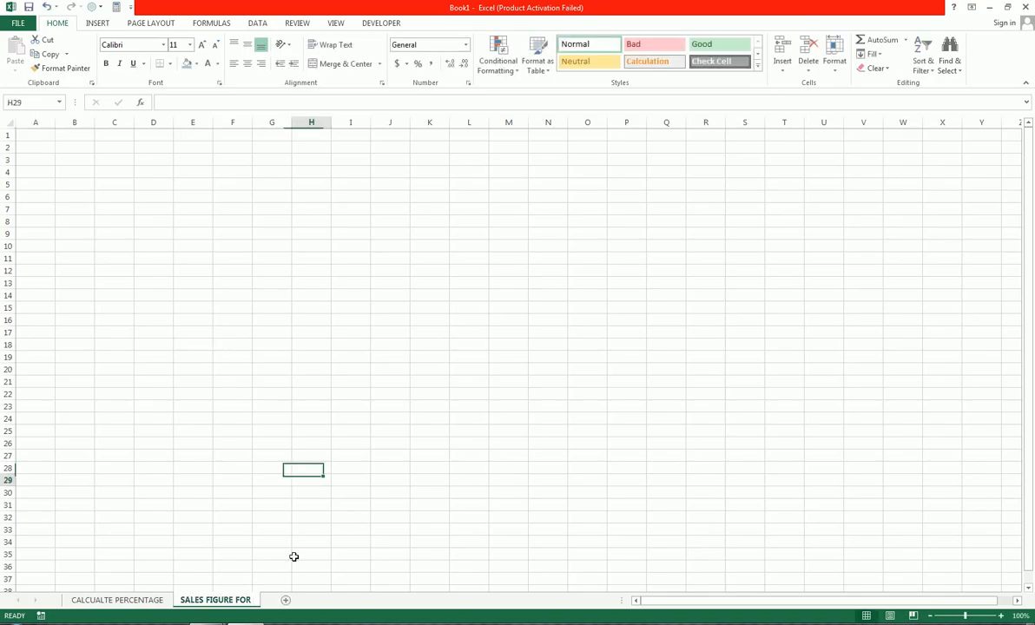
Step: Enter the column header SALESPERSON in A4 of the new sheet
{"action": "left_click", "coordinate": [983, 616]}
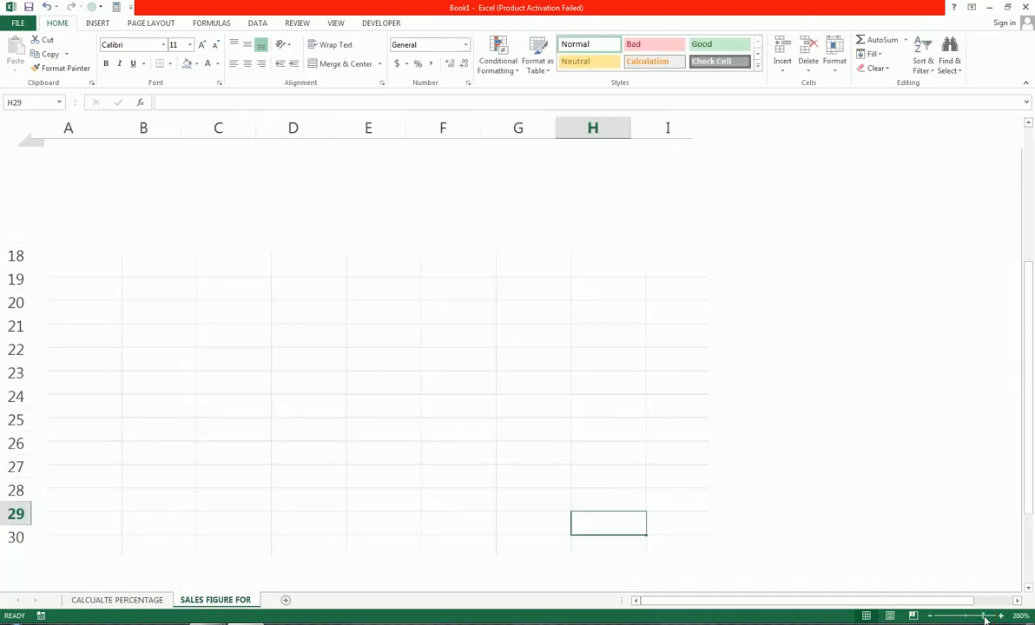
{"action": "left_click", "coordinate": [106, 250]}
{"action": "scroll", "coordinate": [86, 204], "scroll_direction": "up", "scroll_amount": 6}
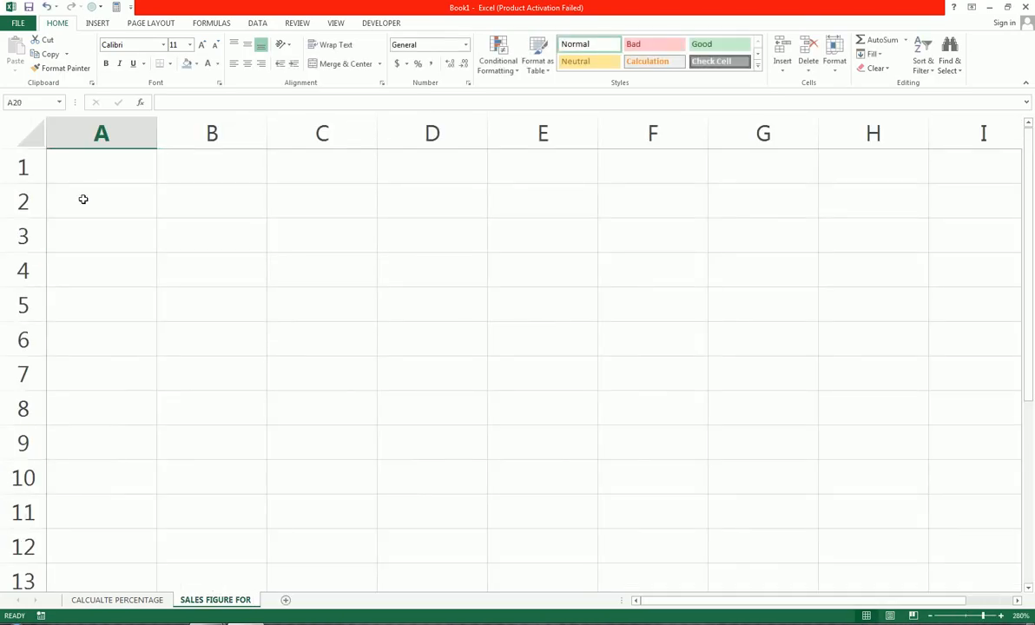
{"action": "left_click", "coordinate": [86, 233]}
{"action": "left_click", "coordinate": [124, 278]}
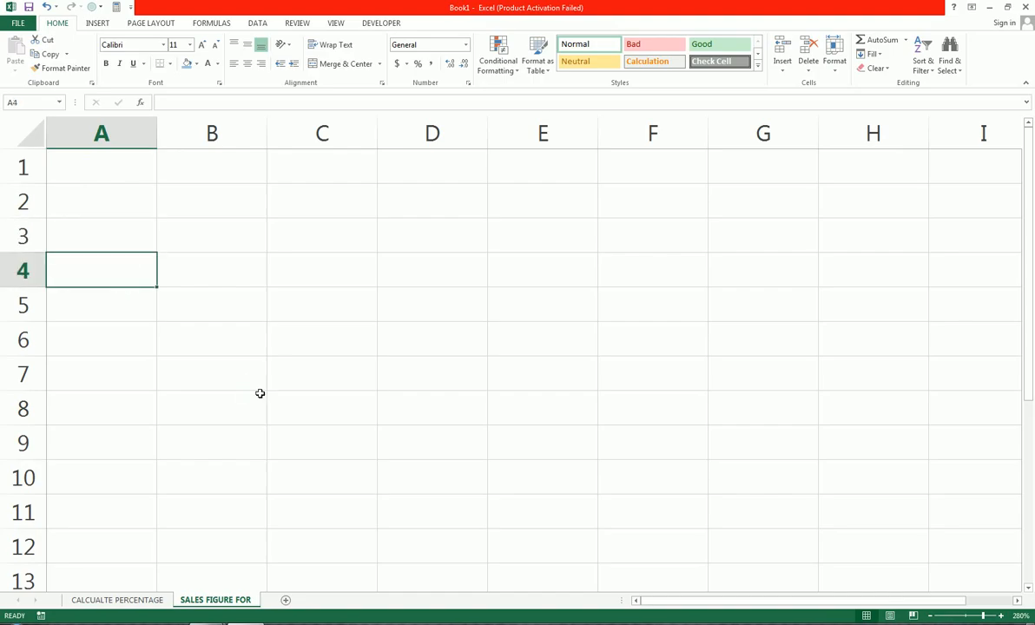
{"action": "type", "text": "SALESPE"}
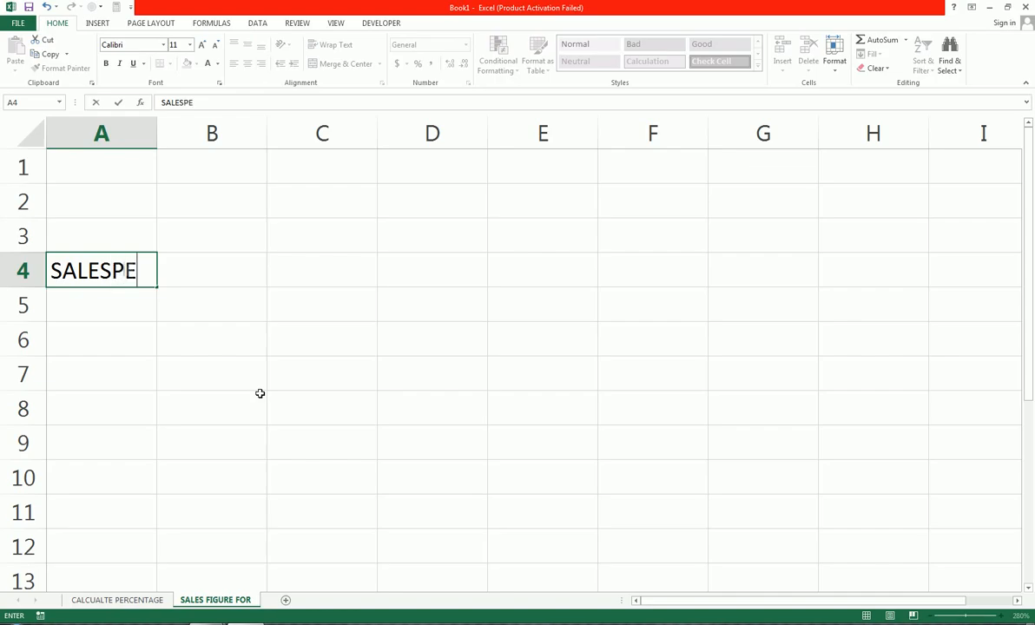
{"action": "type", "text": "RSIN"}
{"action": "key", "text": "BackSpace"}
{"action": "key", "text": "BackSpace"}
{"action": "type", "text": "OM"}
{"action": "key", "text": "BackSpace"}
{"action": "type", "text": "N"}
{"action": "key", "text": "Tab"}
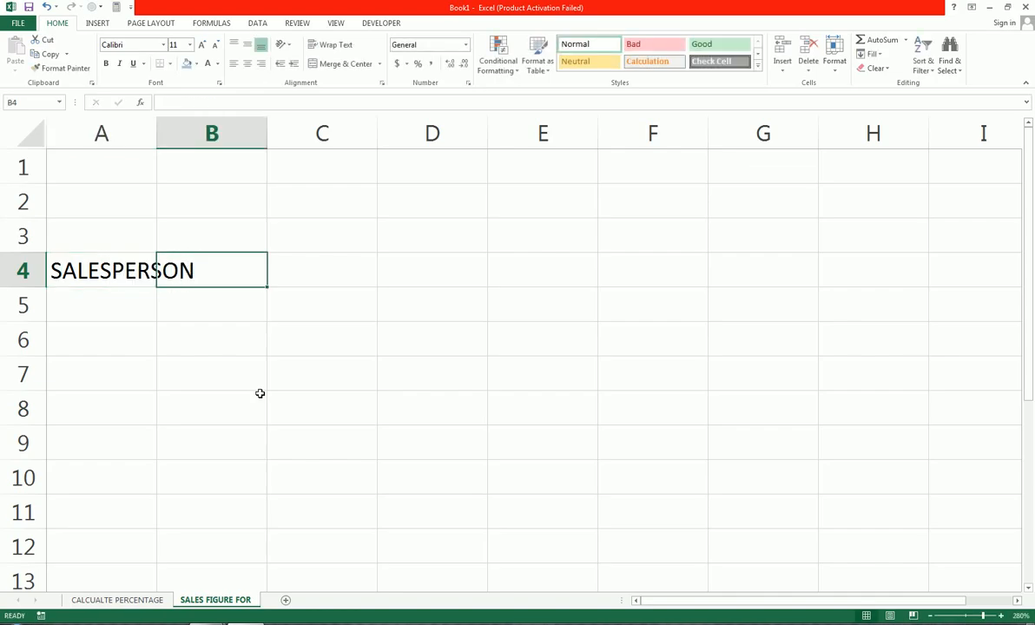
Step: Merge and center B3:D3 and enter the heading MONTH in it
{"action": "key", "text": "Up"}
{"action": "key", "text": "shift+Right"}
{"action": "key", "text": "shift+Right"}
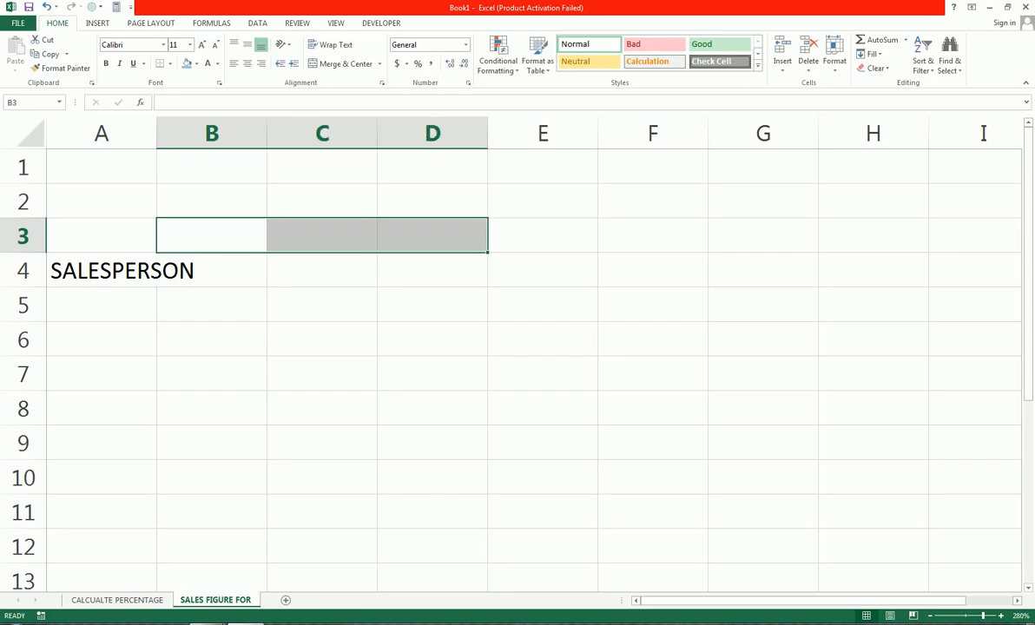
{"action": "left_click", "coordinate": [343, 64]}
{"action": "type", "text": "MONT"}
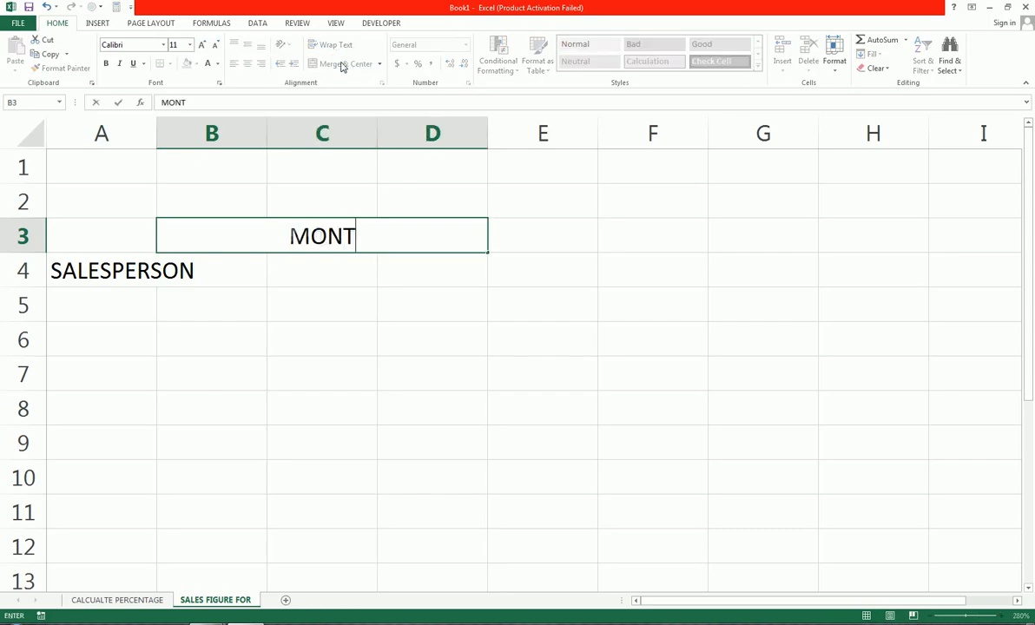
{"action": "type", "text": "H"}
{"action": "key", "text": "Return"}
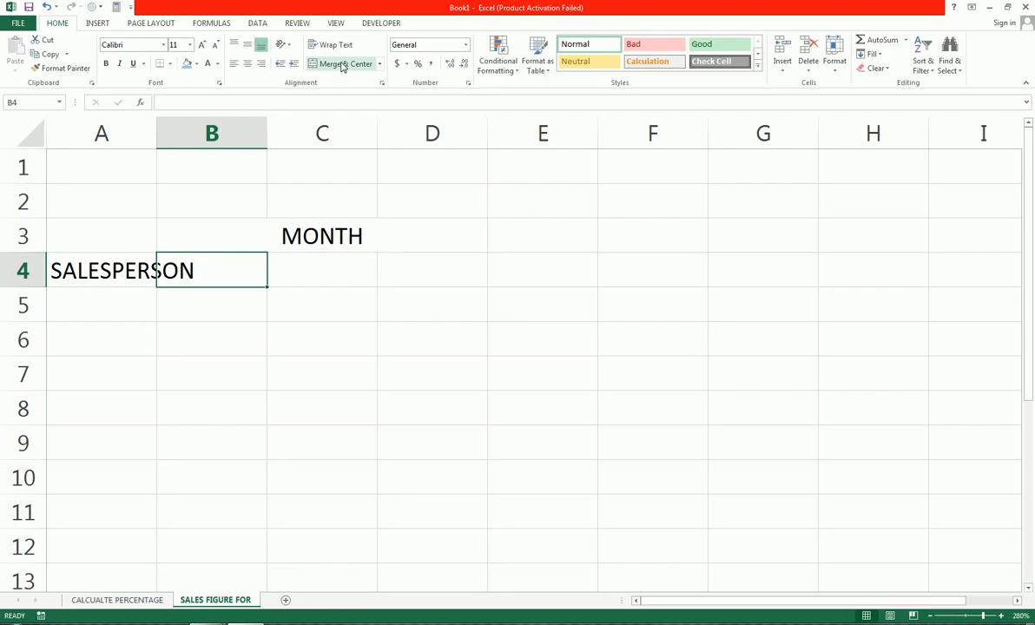
Step: Enter the month header JAN in B4
{"action": "key", "text": "Up"}
{"action": "key", "text": "Down"}
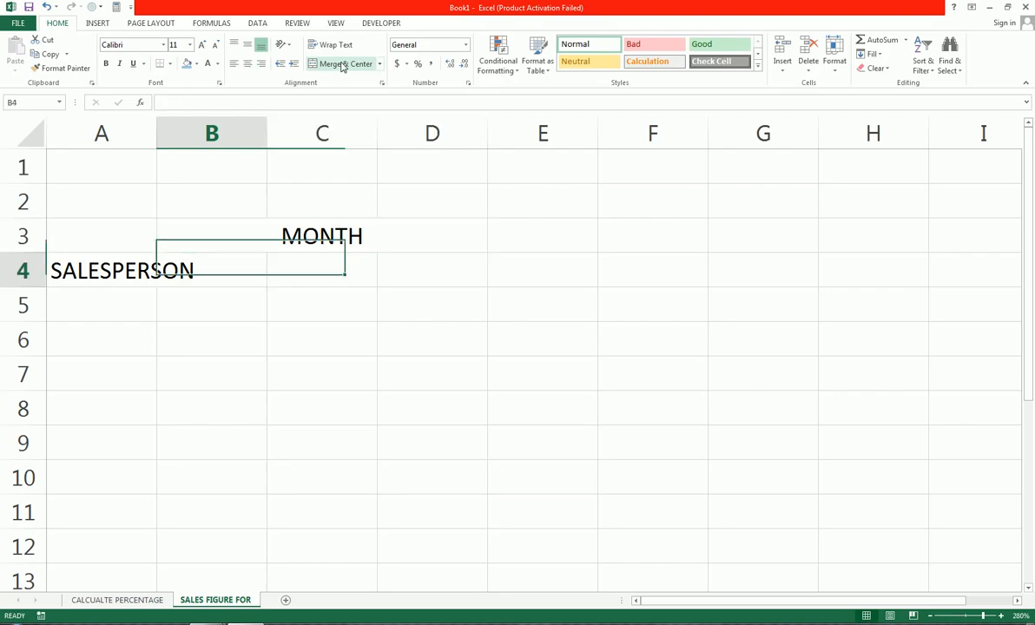
{"action": "type", "text": "JAN"}
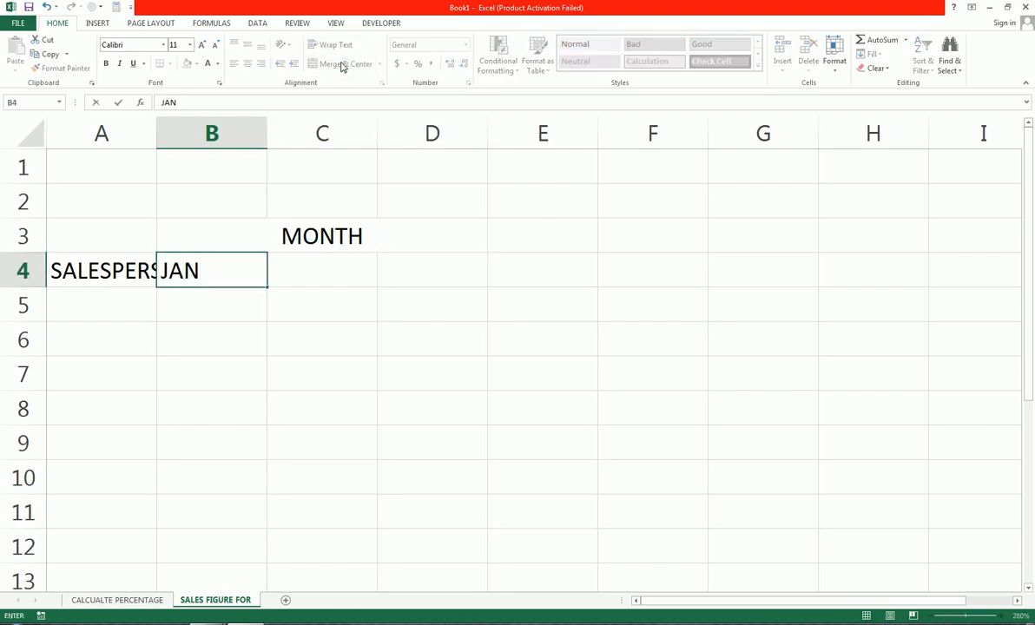
{"action": "key", "text": "Right"}
Step: Copy JAN from B4 across into C4:D4
{"action": "key", "text": "Left"}
{"action": "key", "text": "shift+Right"}
{"action": "key", "text": "shift+Right"}
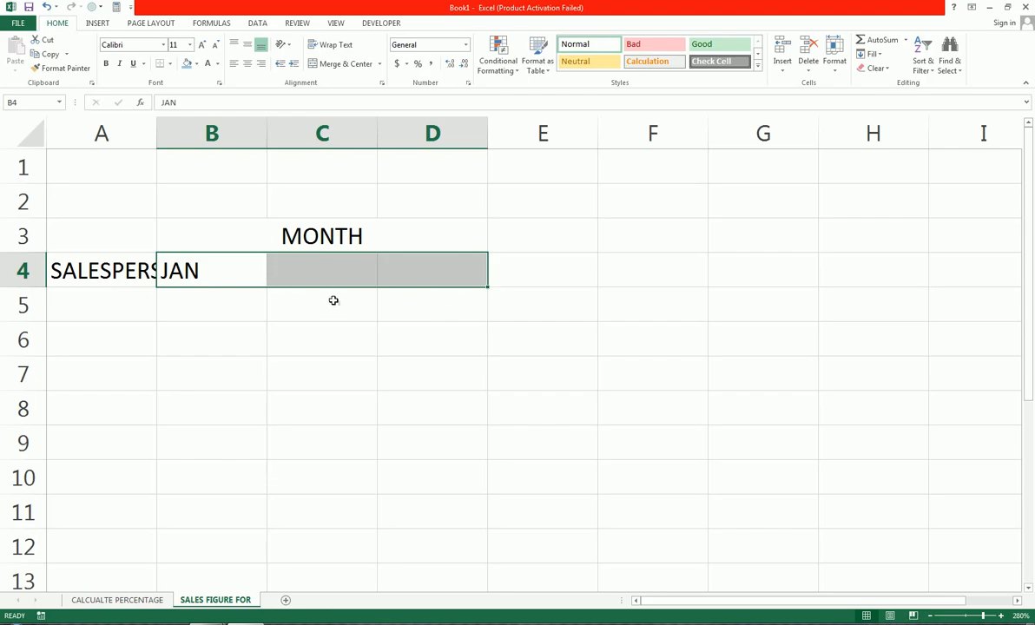
{"action": "key", "text": "ctrl+r"}
Step: Autofill the month series from B4 through D4 as JAN, FEB, MAR and fit column A's width to its contents
{"action": "left_click", "coordinate": [234, 256]}
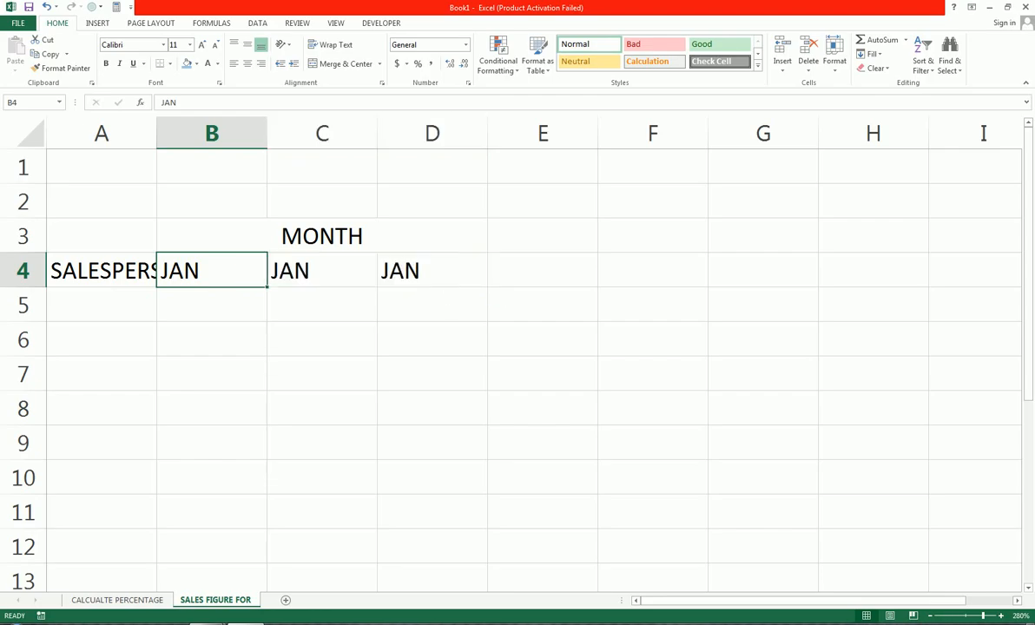
{"action": "left_click_drag", "start_coordinate": [272, 290], "coordinate": [437, 276]}
{"action": "left_click", "coordinate": [136, 305]}
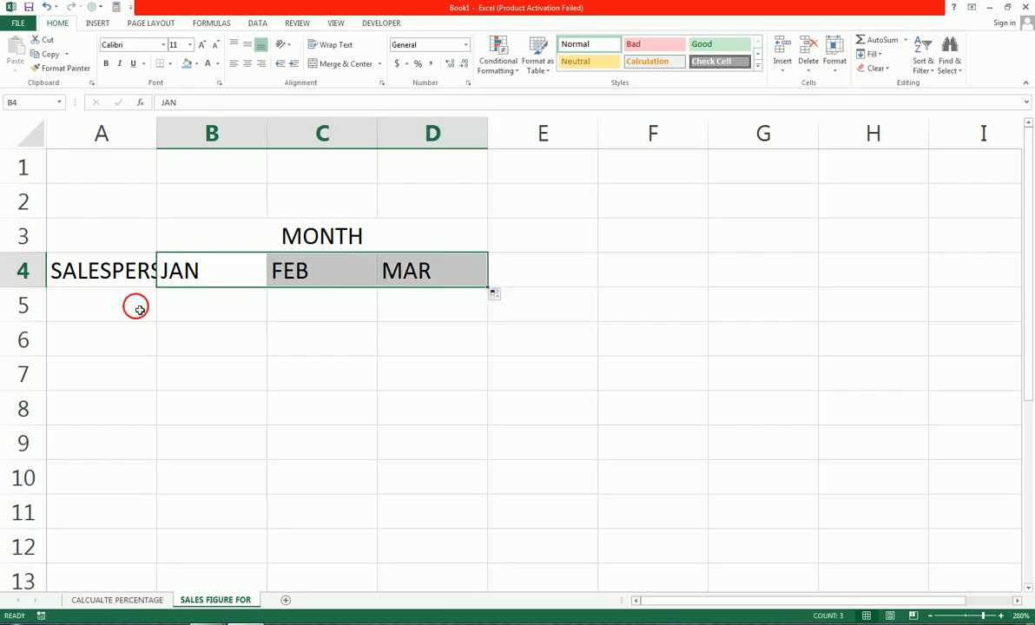
{"action": "double_click", "coordinate": [159, 134]}
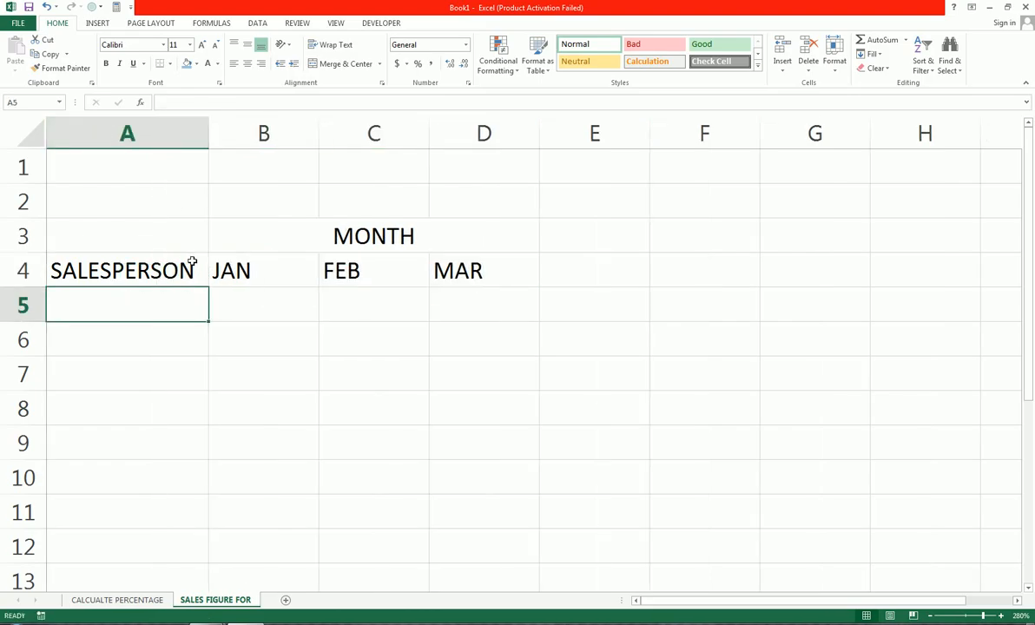
Step: Enter the first salesperson's name in A5 and autofill the custom name list down to A11
{"action": "type", "text": "RAZA"}
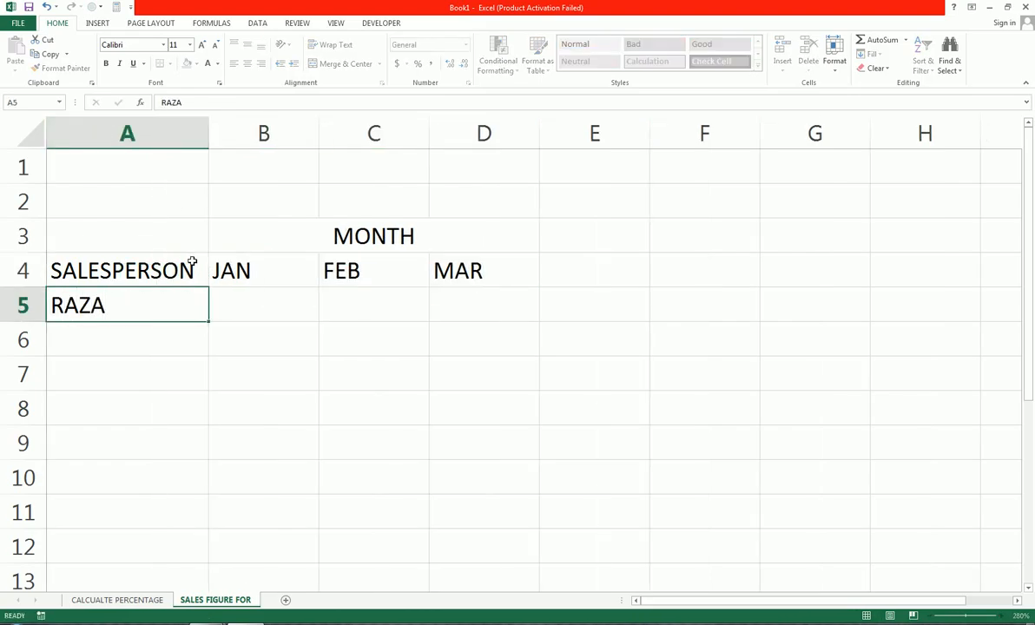
{"action": "key", "text": "ctrl+Return"}
{"action": "left_click_drag", "start_coordinate": [209, 321], "coordinate": [208, 529]}
Step: Enter the formula =RANDBETWEEN(5000,10000) in B5 to generate a January sales figure
{"action": "left_click", "coordinate": [291, 312]}
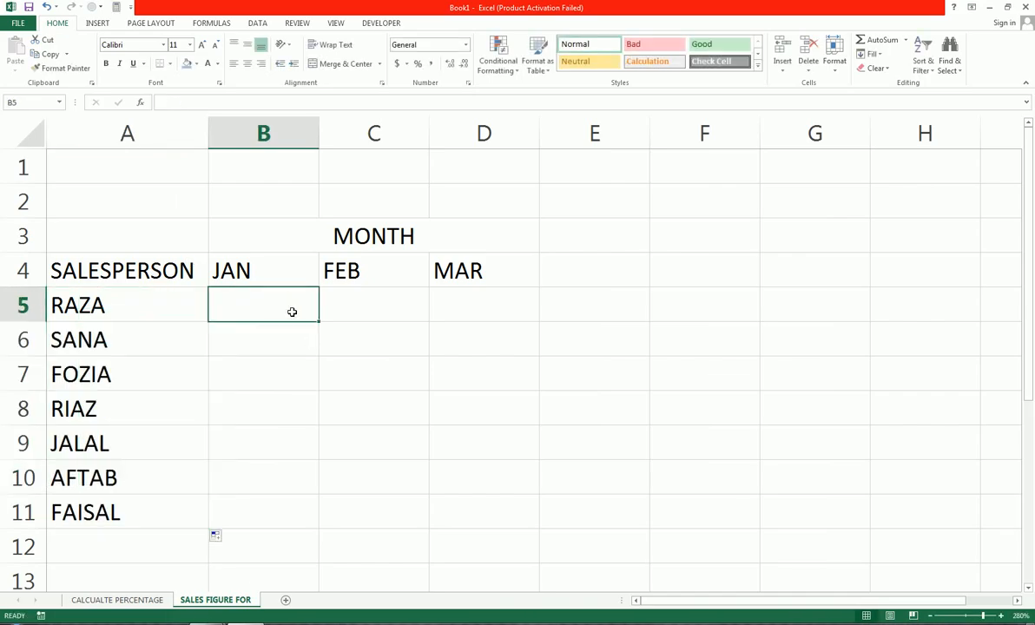
{"action": "type", "text": "=RAND"}
{"action": "key", "text": "Down"}
{"action": "key", "text": "Tab"}
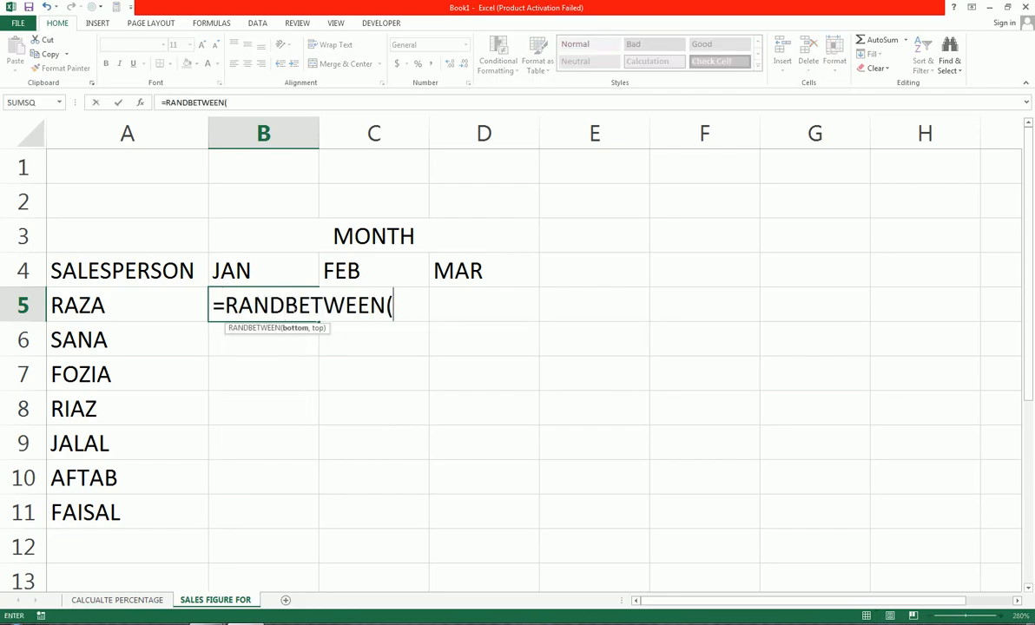
{"action": "type", "text": "5000,10000"}
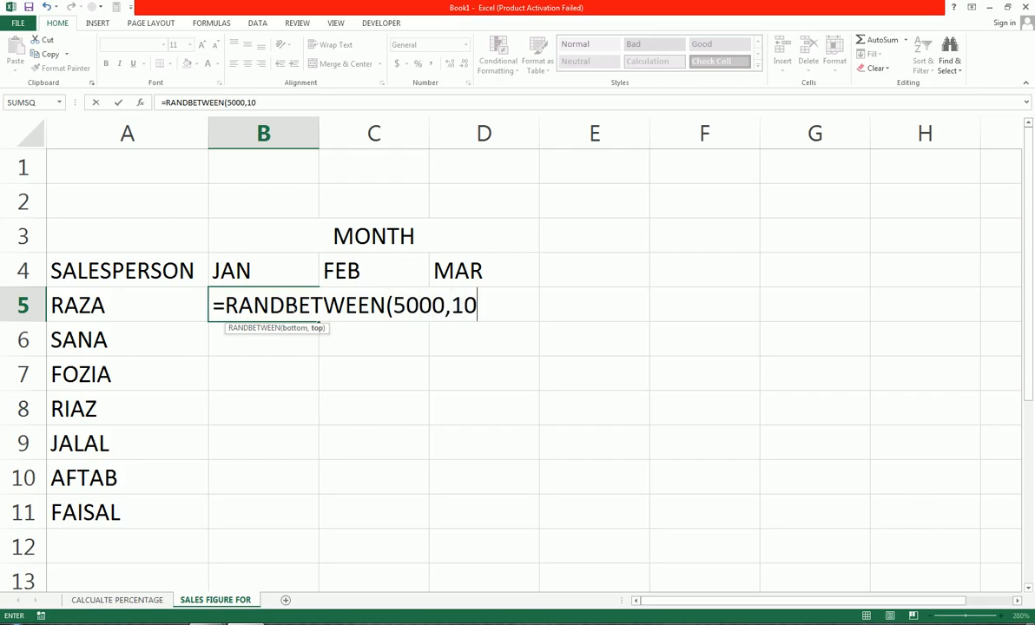
{"action": "key", "text": "Return"}
Step: Fill the random-number formula from B5 down to row 11 and across to column D
{"action": "left_click", "coordinate": [289, 307]}
{"action": "key", "text": "shift+Down"}
{"action": "key", "text": "shift+Down"}
{"action": "key", "text": "shift+Down"}
{"action": "key", "text": "shift+Down"}
{"action": "key", "text": "shift+Down"}
{"action": "key", "text": "shift+Down"}
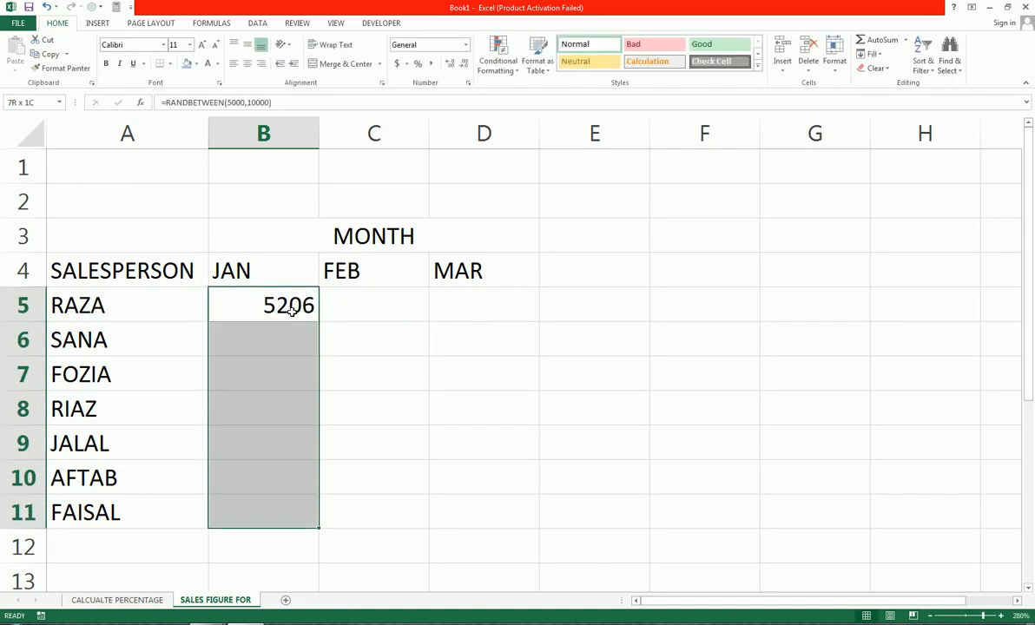
{"action": "key", "text": "ctrl+d"}
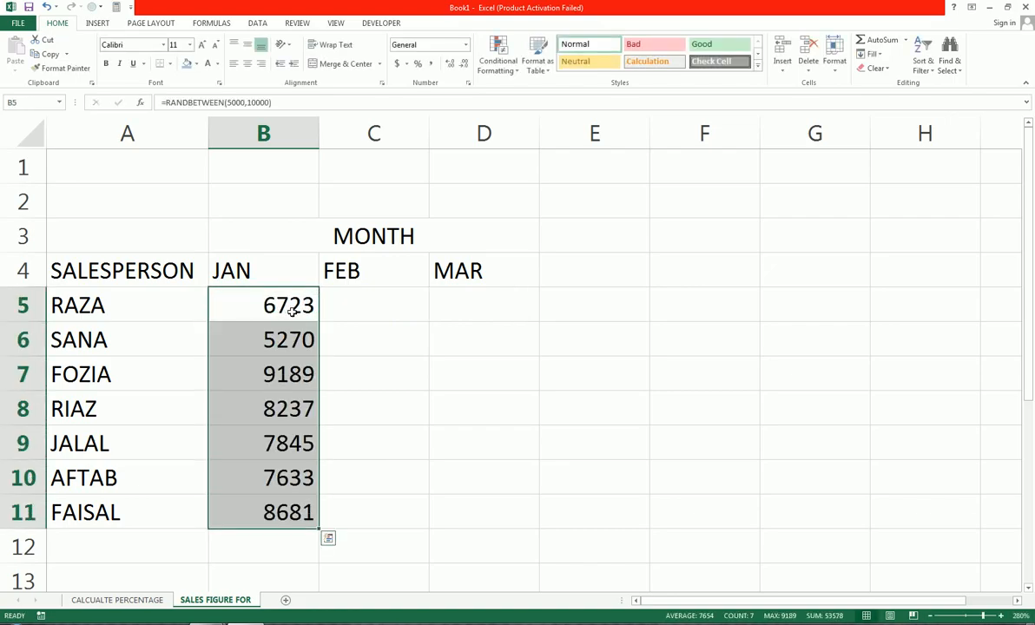
{"action": "left_click_drag", "start_coordinate": [319, 528], "coordinate": [453, 400]}
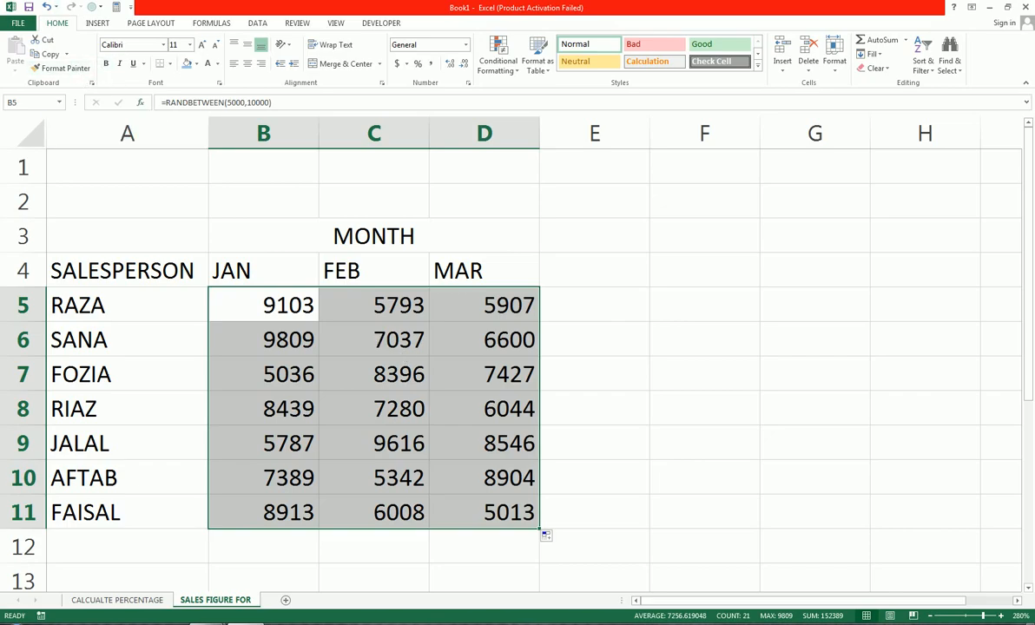
Step: Replace the formulas in B5:D11 with their static values and apply the comma number style
{"action": "left_click", "coordinate": [43, 68]}
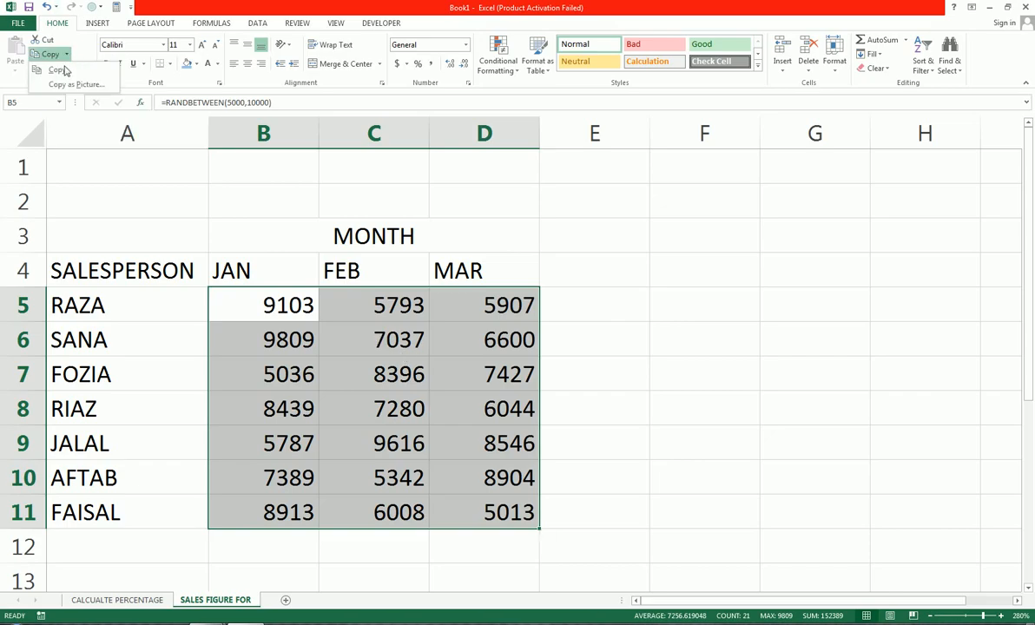
{"action": "key", "text": "ctrl+c"}
{"action": "left_click", "coordinate": [16, 63]}
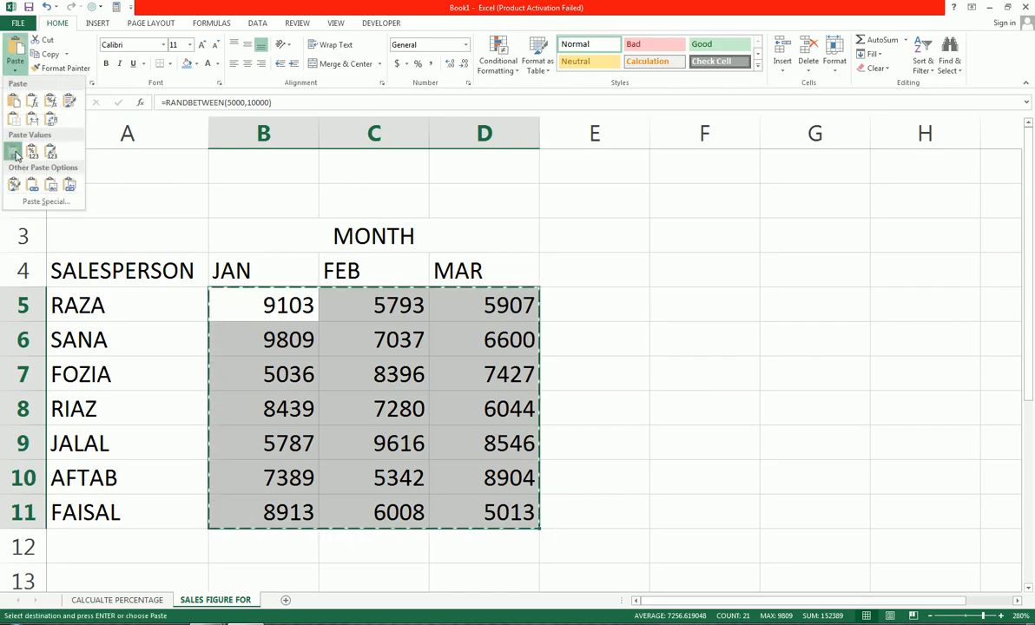
{"action": "left_click", "coordinate": [12, 141]}
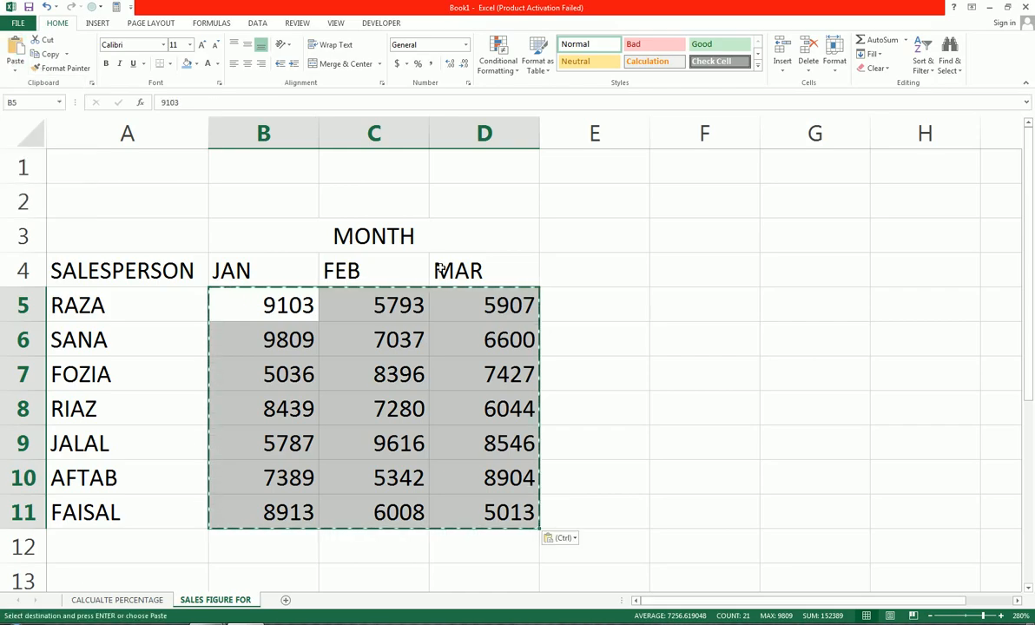
{"action": "left_click", "coordinate": [433, 65]}
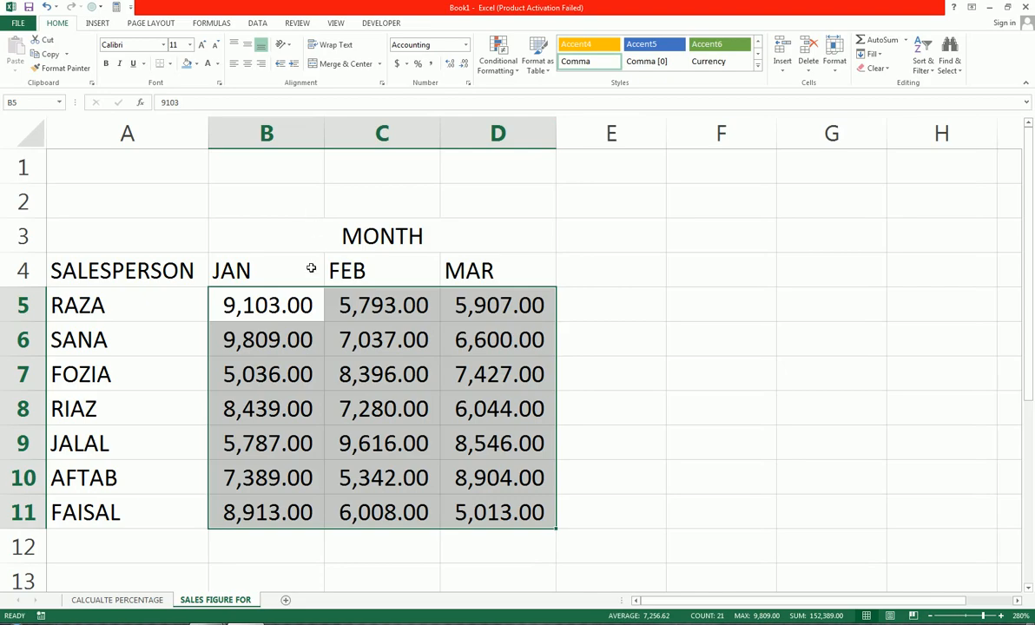
Step: Center the month names in B4:D4 and keep the MONTH heading merged and centered over B3:D3
{"action": "left_click_drag", "start_coordinate": [310, 265], "coordinate": [391, 382]}
{"action": "left_click_drag", "start_coordinate": [419, 260], "coordinate": [514, 269]}
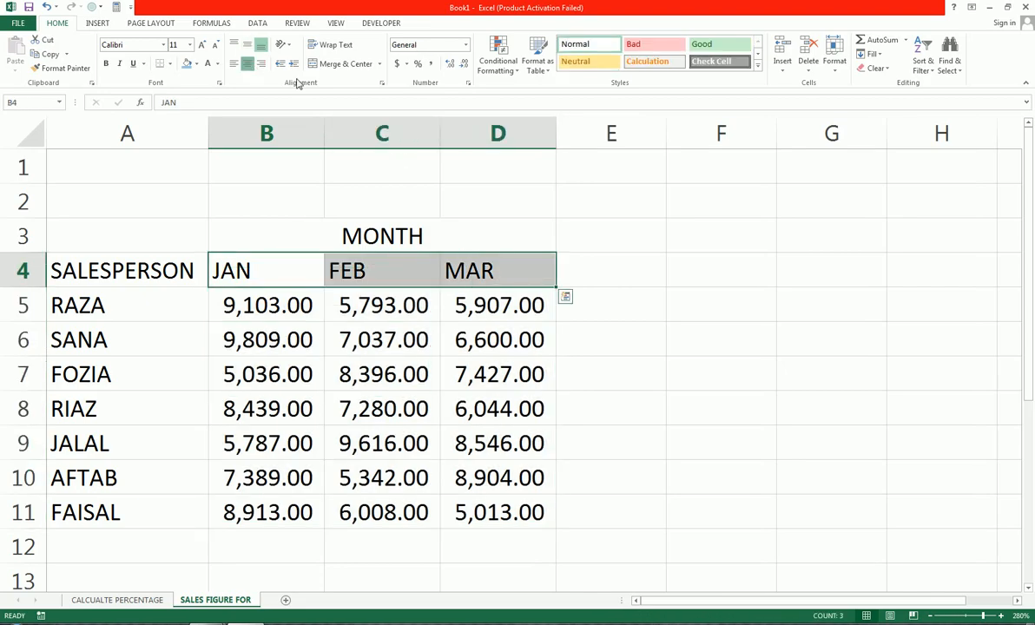
{"action": "left_click", "coordinate": [248, 63]}
{"action": "left_click_drag", "start_coordinate": [228, 236], "coordinate": [521, 236]}
{"action": "left_click", "coordinate": [345, 63]}
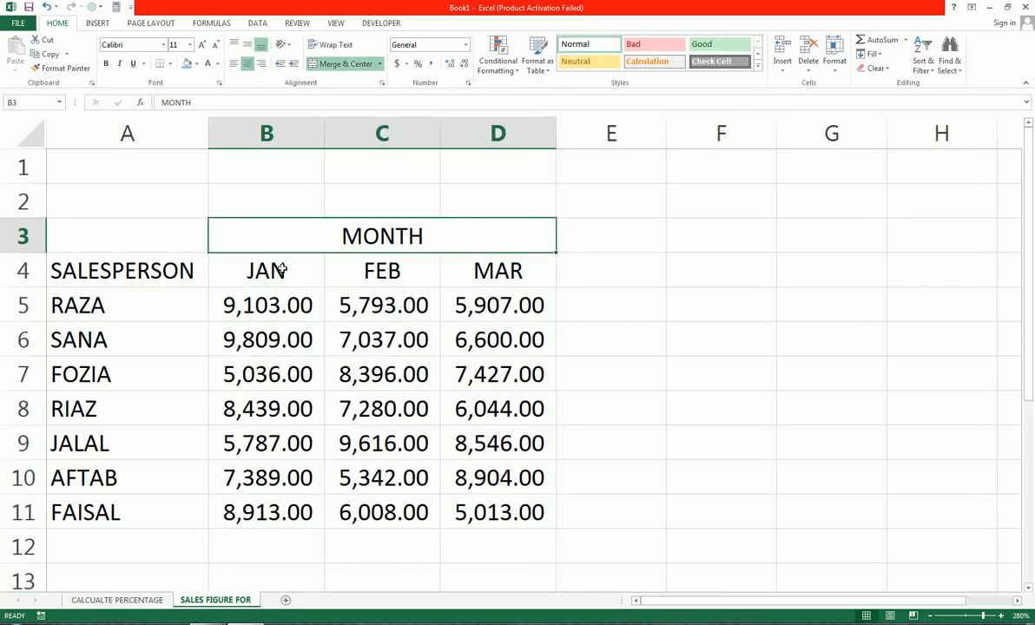
Step: Enter the column headers TOTAL, COMMISION and AVERAGE in E4, F4 and G4
{"action": "left_click", "coordinate": [634, 274]}
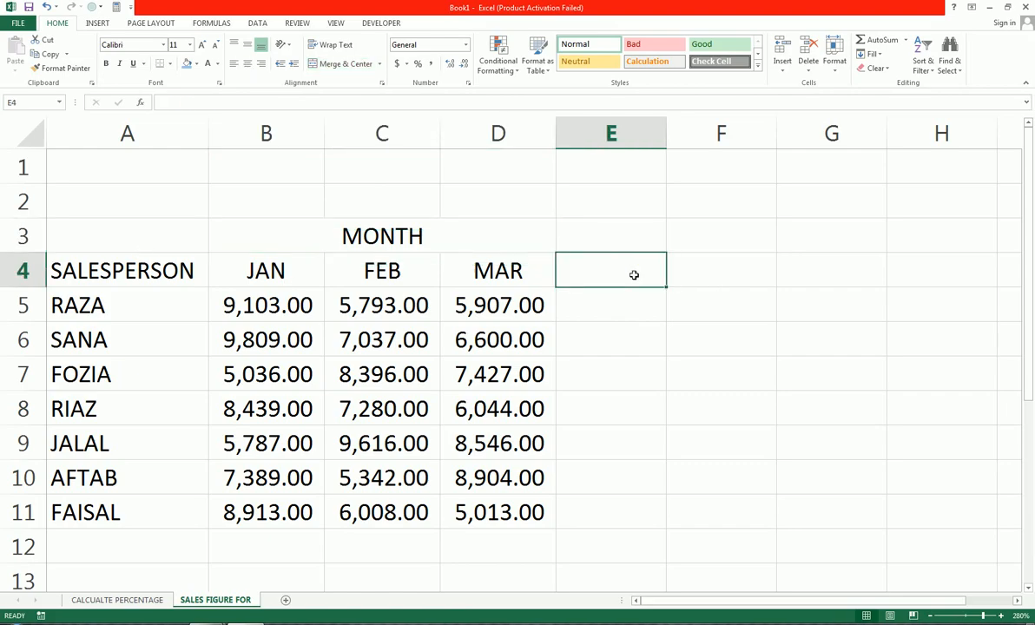
{"action": "type", "text": "TOAL"}
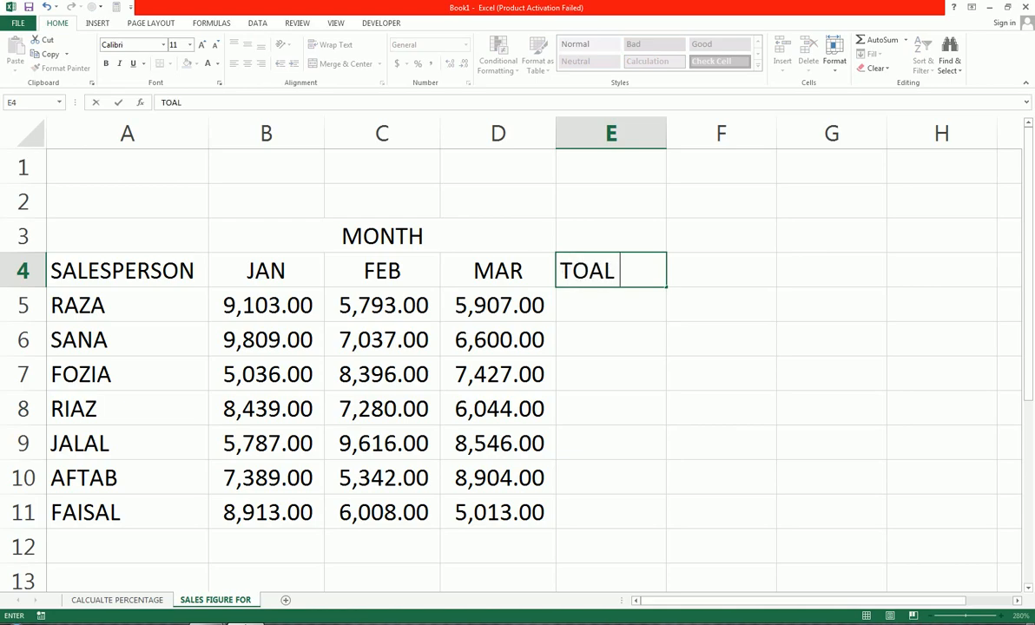
{"action": "key", "text": "BackSpace"}
{"action": "key", "text": "BackSpace"}
{"action": "type", "text": "TAL"}
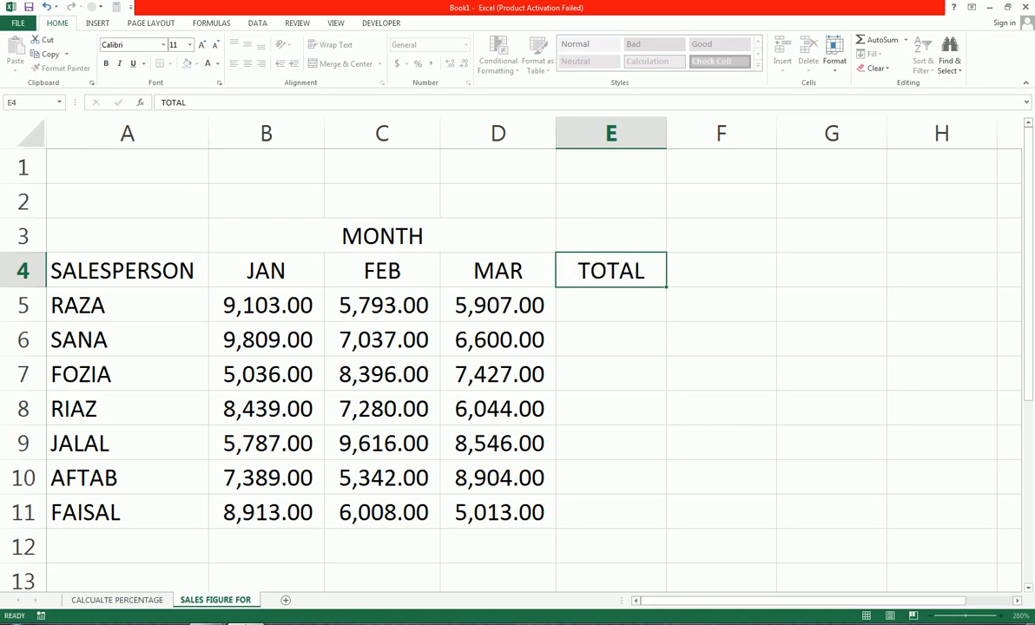
{"action": "key", "text": "Tab"}
{"action": "type", "text": "COMM"}
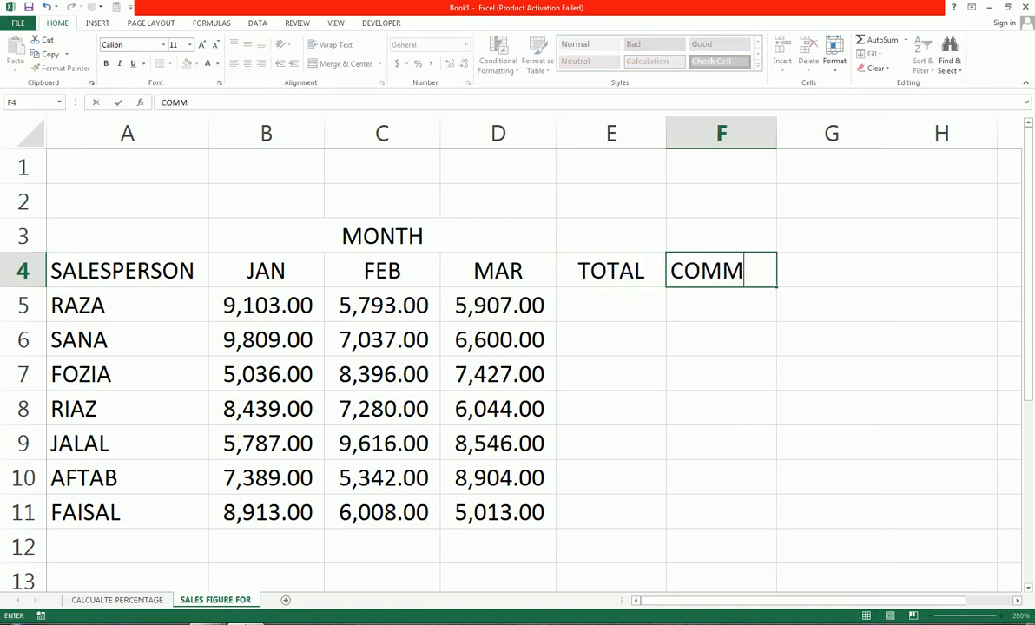
{"action": "type", "text": "ISION"}
{"action": "key", "text": "Tab"}
{"action": "type", "text": "A"}
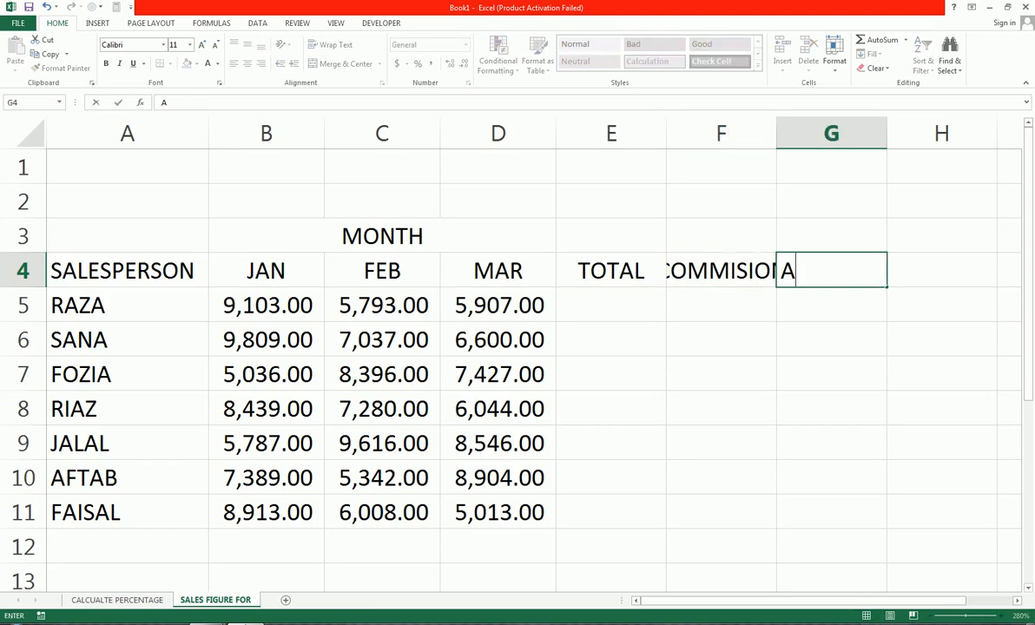
{"action": "type", "text": "VERAGE"}
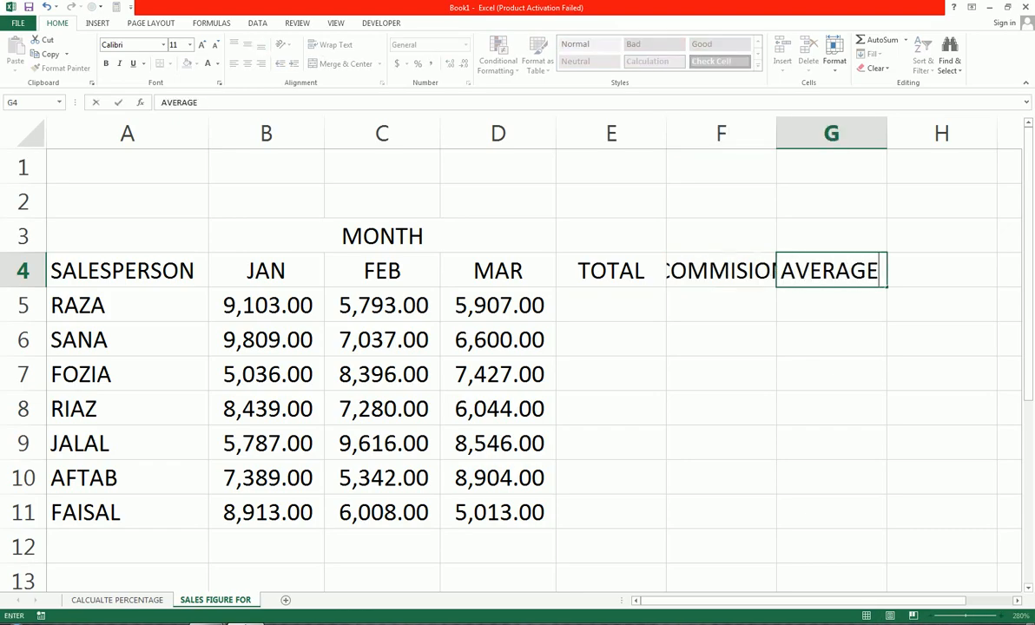
Step: Enter the combined header LOW HIGH in H4
{"action": "key", "text": "Tab"}
{"action": "type", "text": "LOW"}
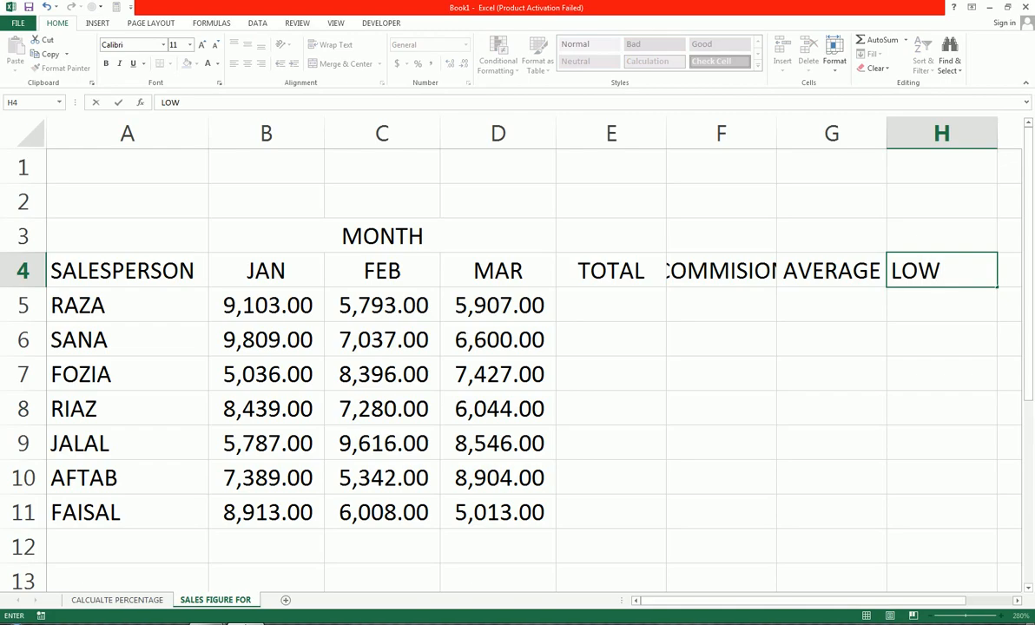
{"action": "type", "text": " H"}
{"action": "type", "text": "IGN"}
{"action": "key", "text": "BackSpace"}
{"action": "key", "text": "BackSpace"}
{"action": "type", "text": "GH"}
{"action": "key", "text": "Return"}
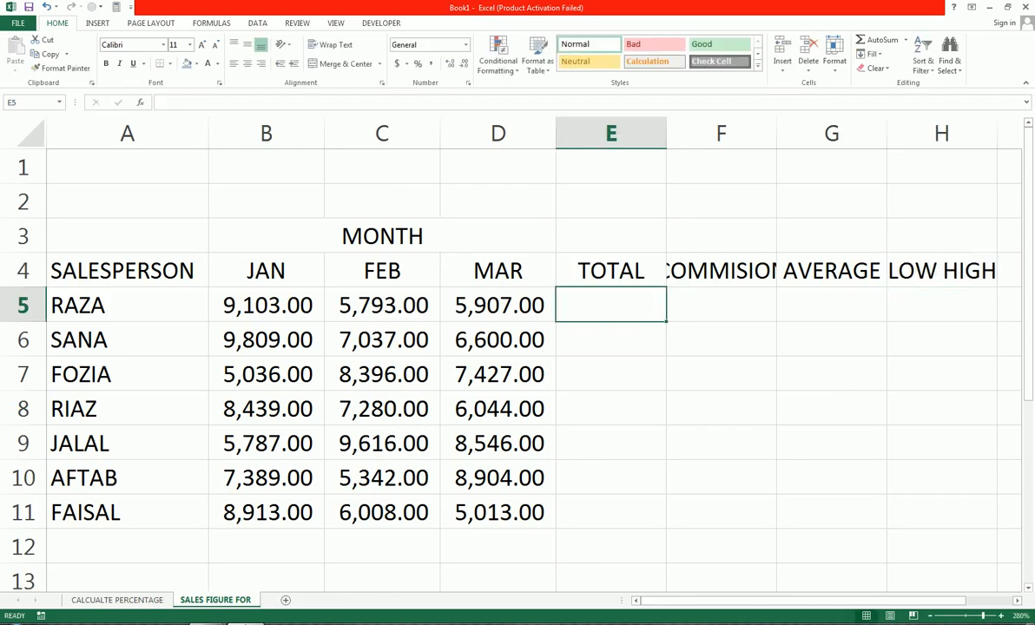
Step: Set the header in H4 to LOW and enter HIGH in I4
{"action": "key", "text": "Up"}
{"action": "key", "text": "Right"}
{"action": "key", "text": "Right"}
{"action": "key", "text": "Right"}
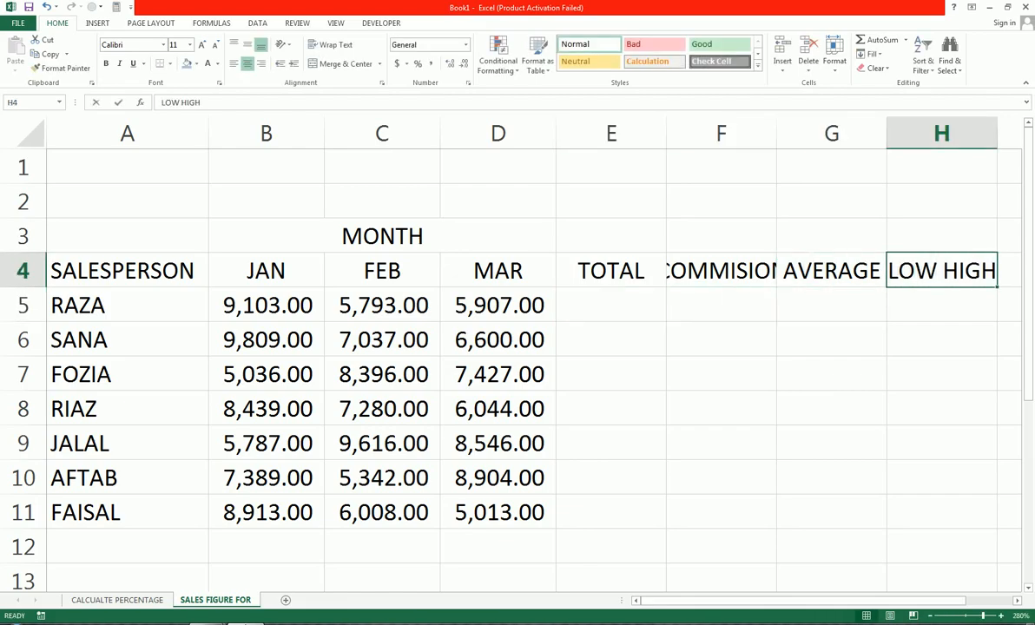
{"action": "type", "text": "LOW"}
{"action": "key", "text": "Tab"}
{"action": "type", "text": "HIGH"}
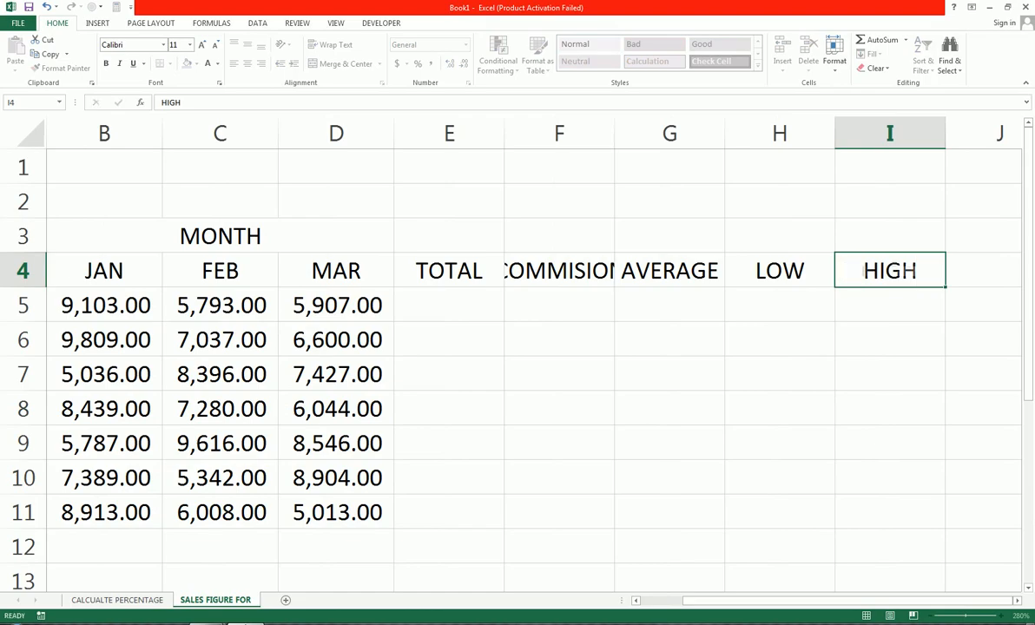
{"action": "key", "text": "Tab"}
{"action": "key", "text": "Return"}
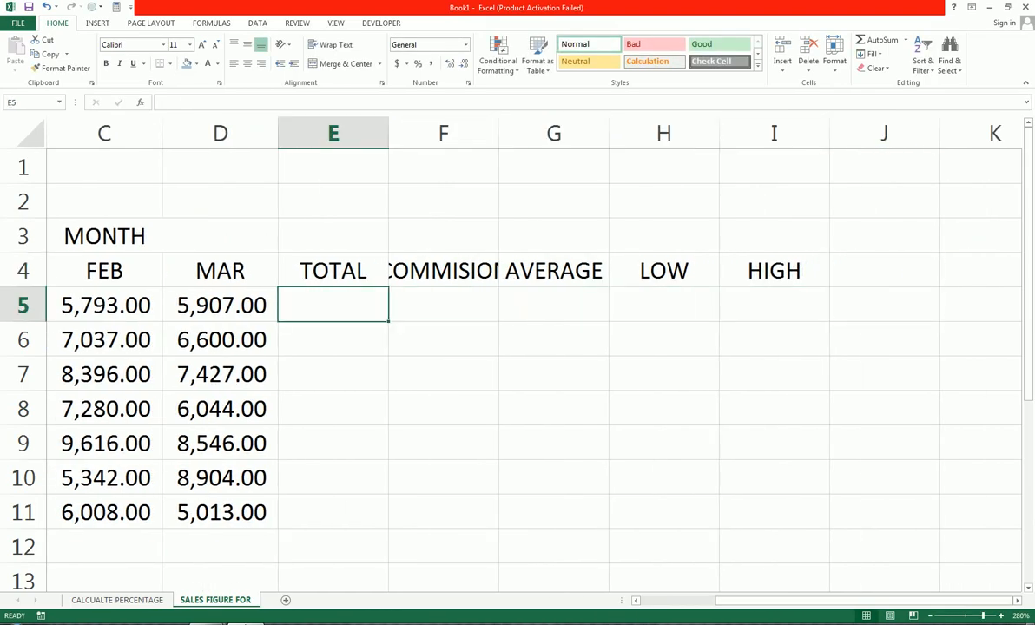
Step: Fit column F's width to the COMMISION header
{"action": "double_click", "coordinate": [499, 133]}
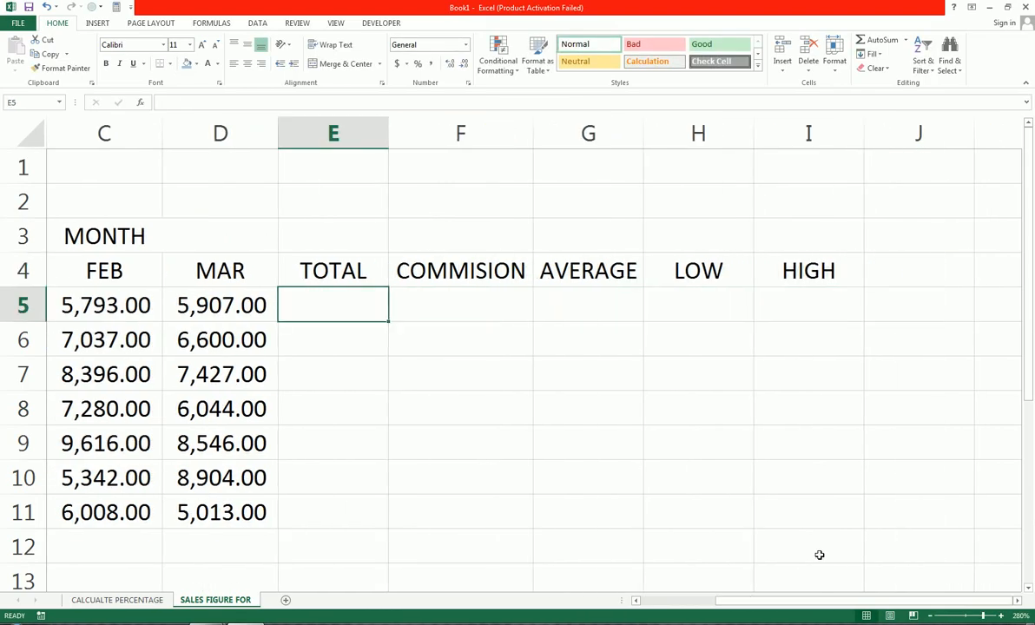
{"action": "left_click_drag", "start_coordinate": [984, 615], "coordinate": [976, 615]}
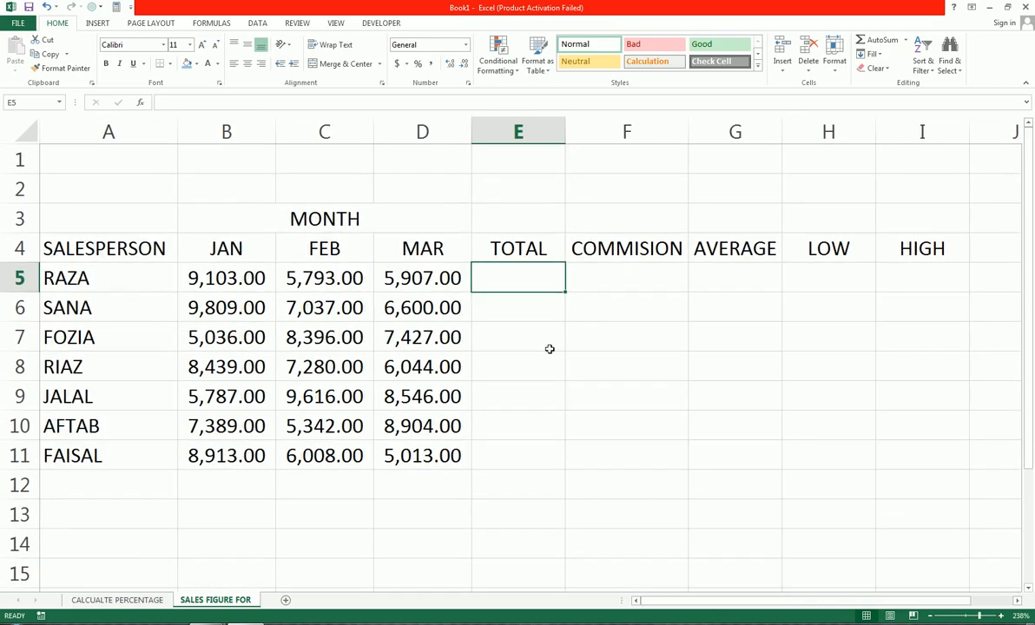
Step: Copy the headers in E4:I4 and paste them transposed as row labels starting at A12
{"action": "left_click", "coordinate": [135, 189]}
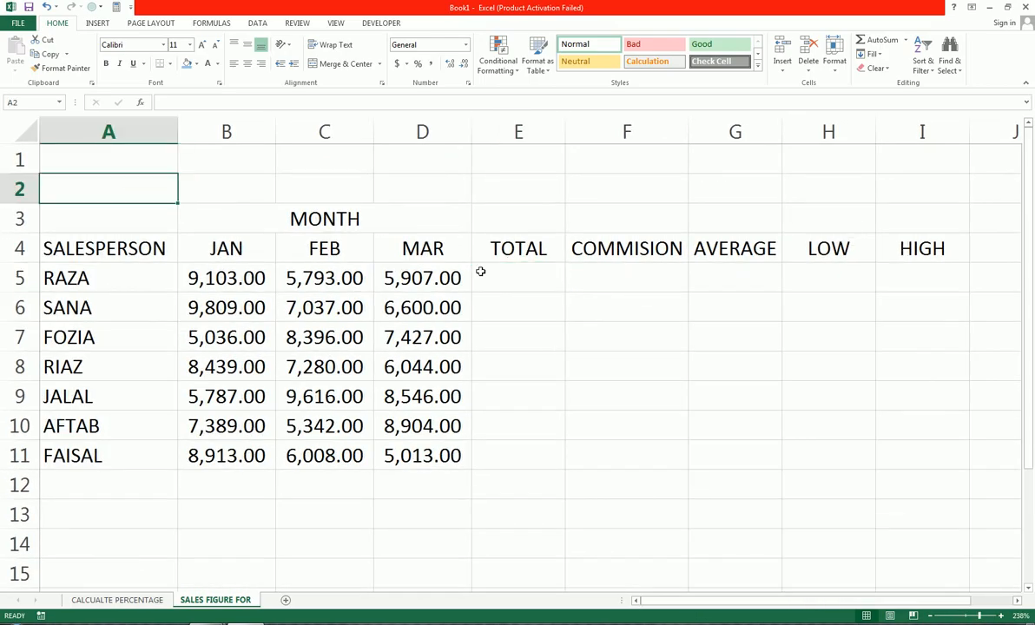
{"action": "left_click", "coordinate": [449, 254]}
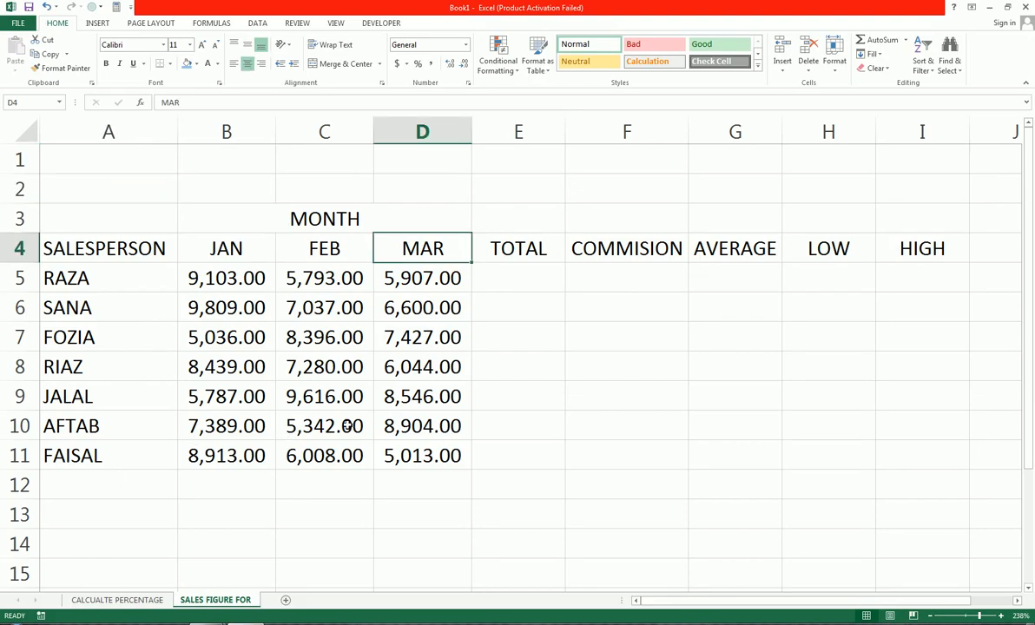
{"action": "left_click_drag", "start_coordinate": [532, 249], "coordinate": [910, 252]}
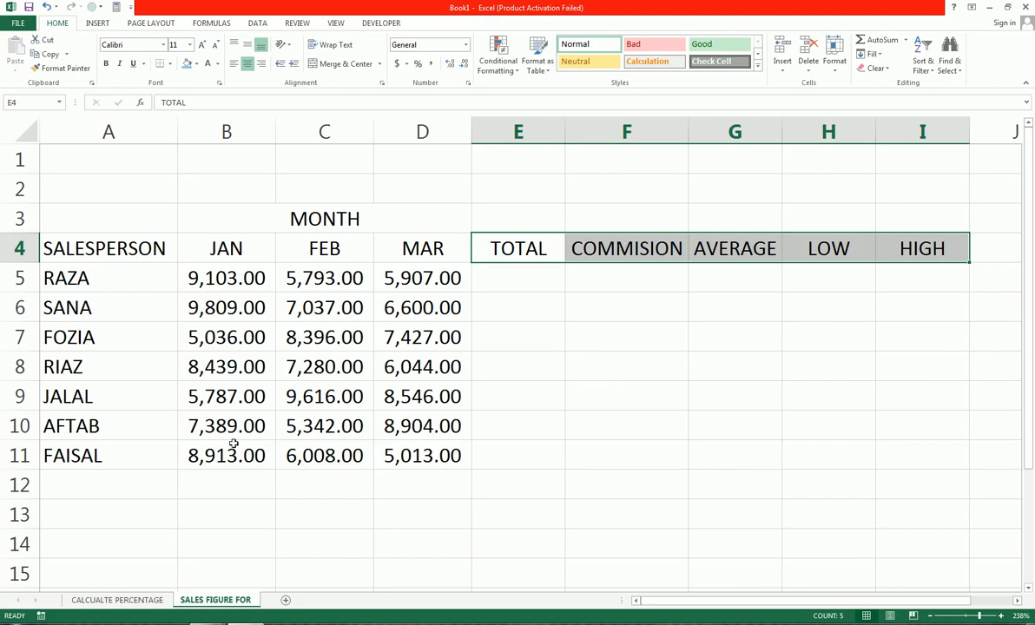
{"action": "key", "text": "ctrl+c"}
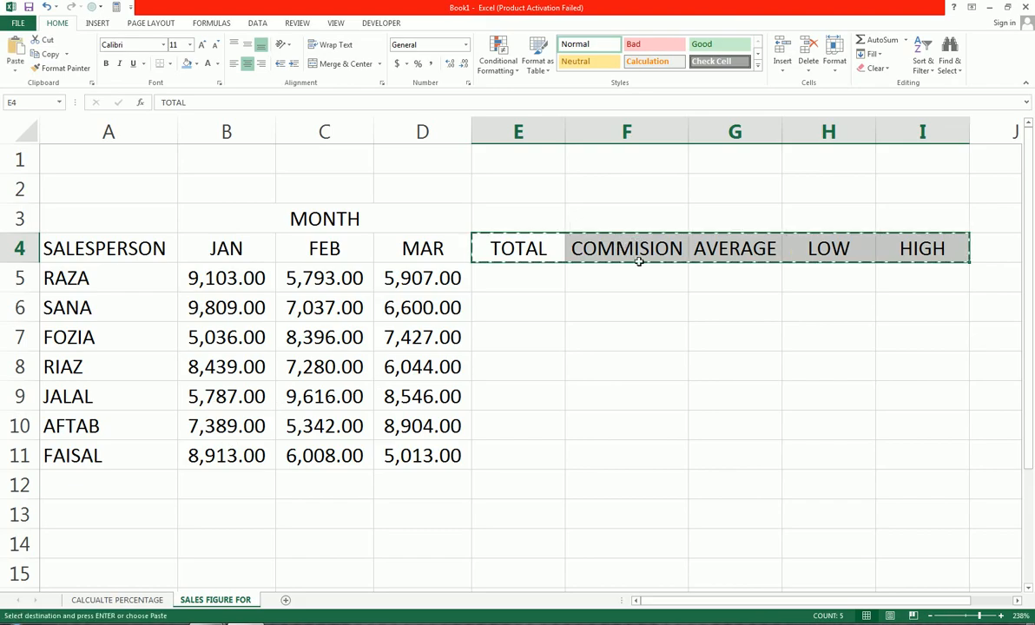
{"action": "left_click", "coordinate": [78, 490]}
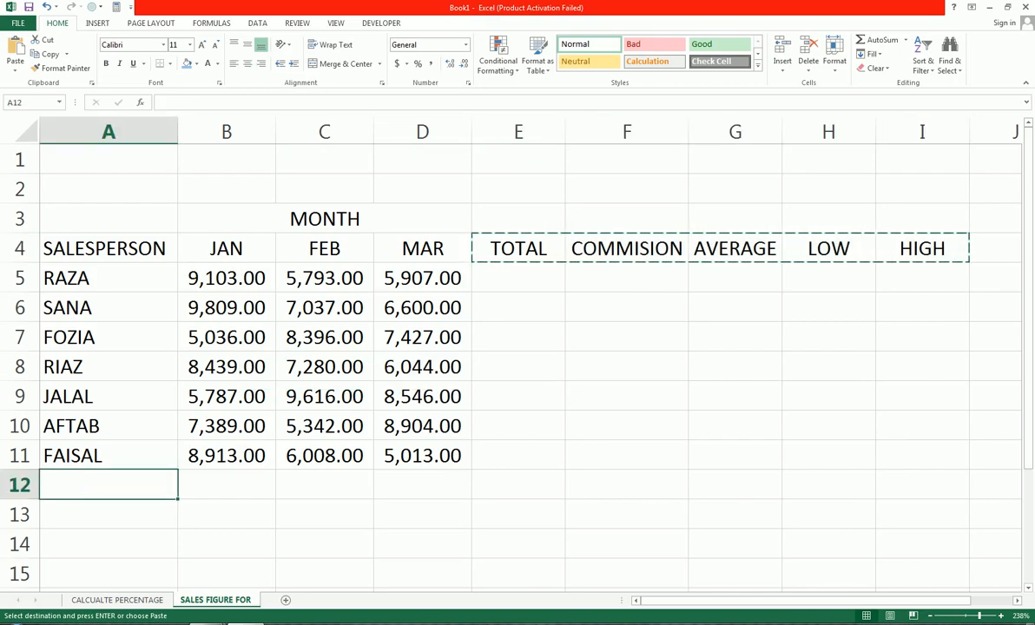
{"action": "right_click", "coordinate": [78, 490]}
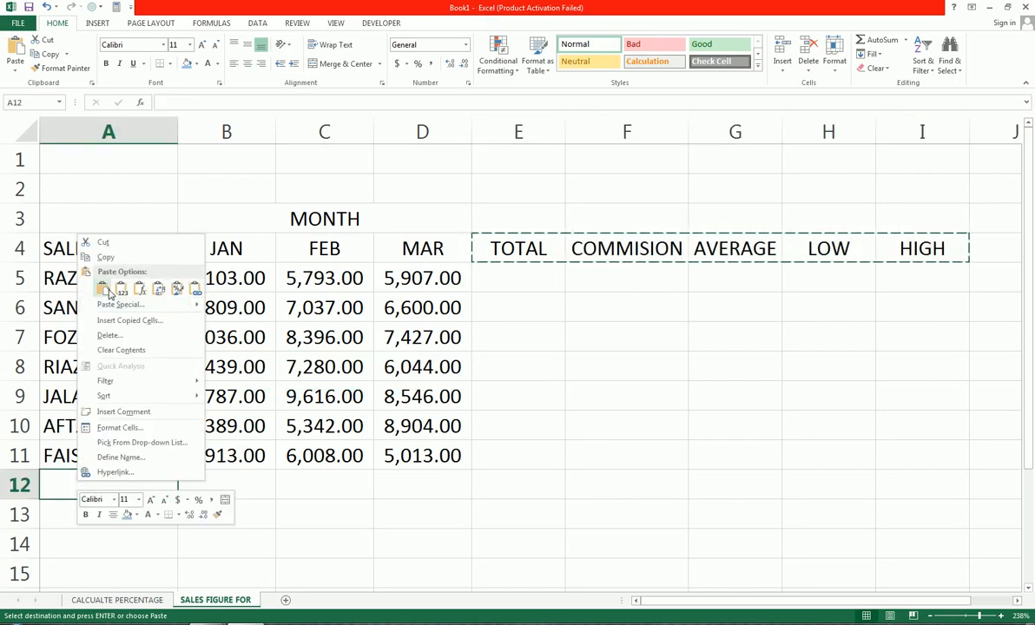
{"action": "left_click", "coordinate": [93, 304]}
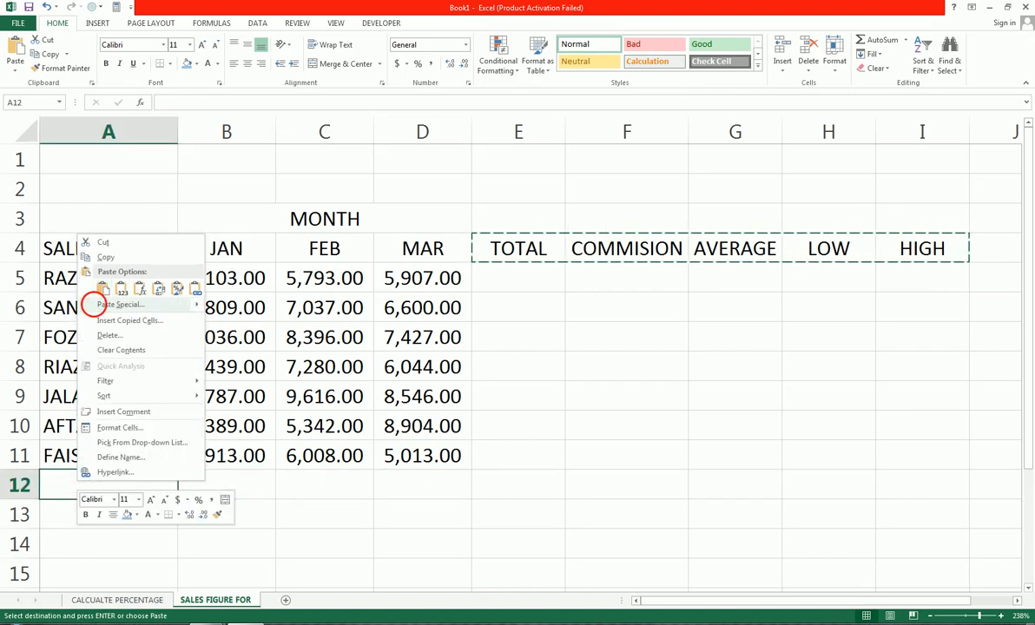
{"action": "left_click", "coordinate": [133, 363]}
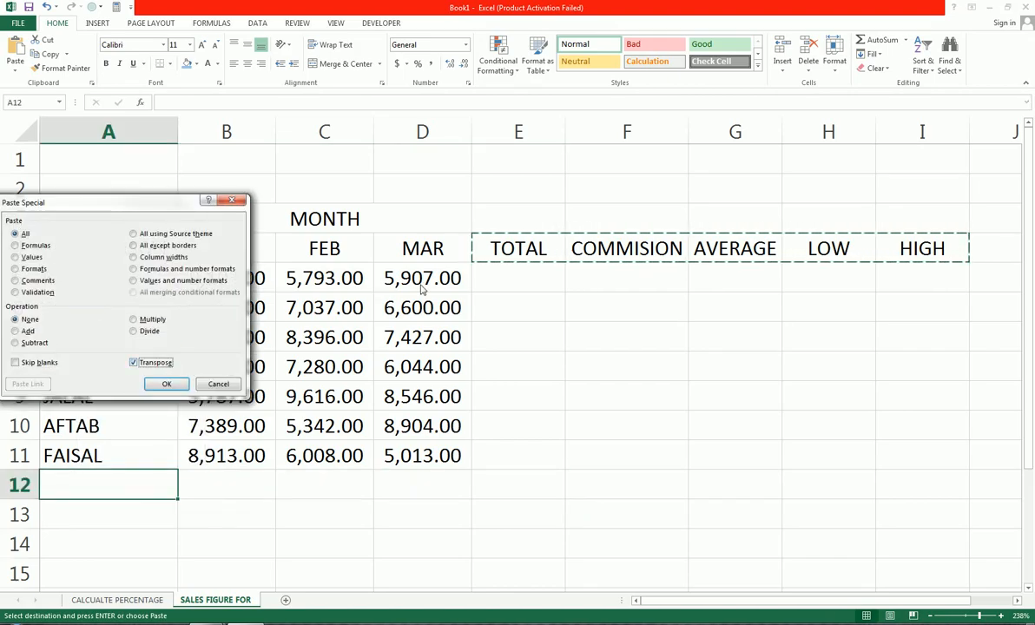
{"action": "left_click", "coordinate": [165, 384]}
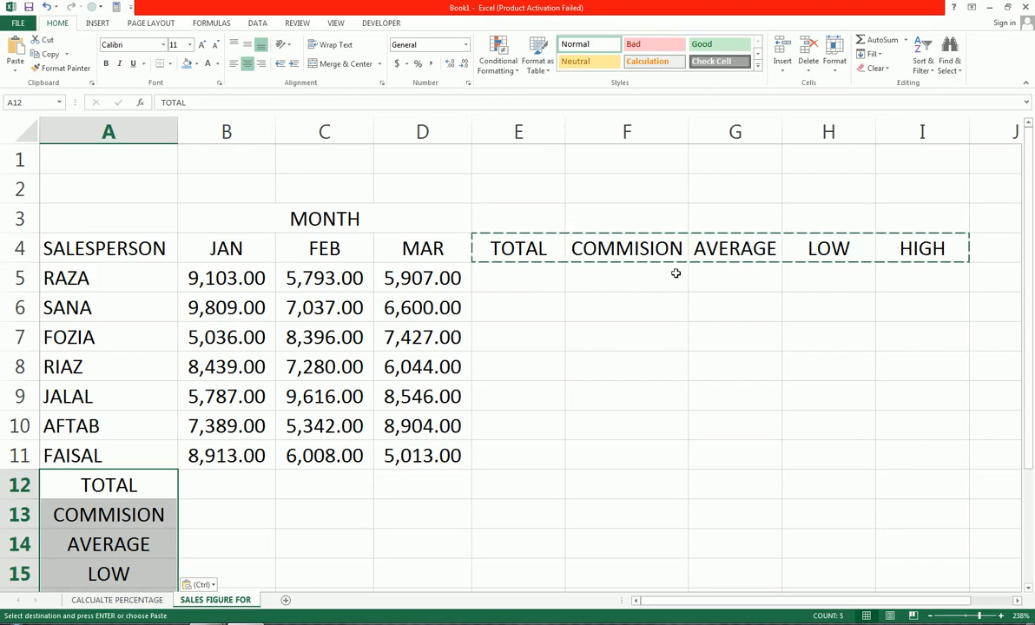
Step: Sum B5:D5 in E5 and fill the formula down the TOTAL column to E11
{"action": "left_click", "coordinate": [551, 276]}
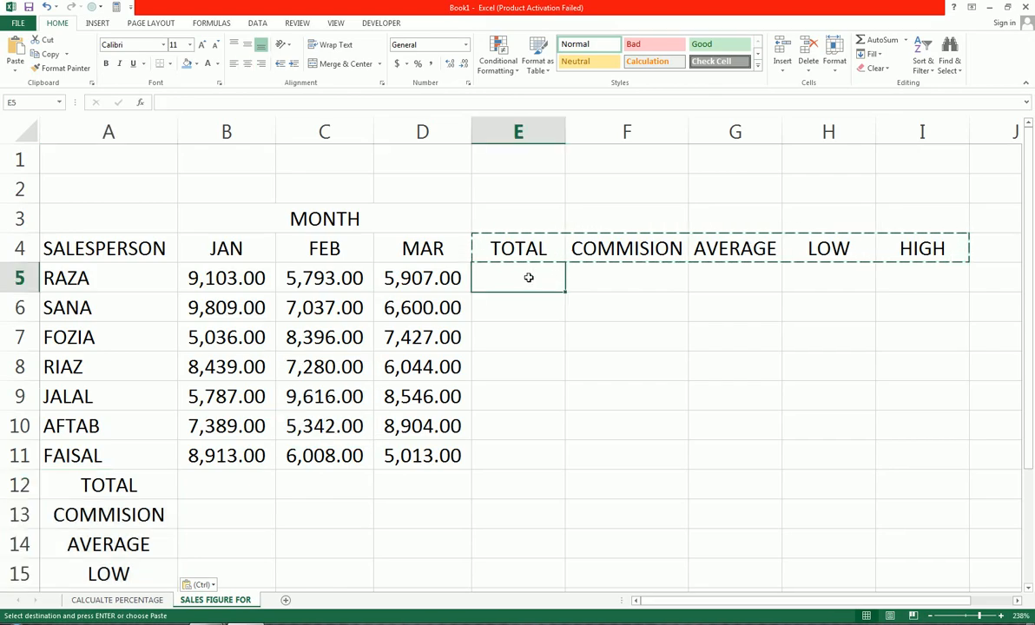
{"action": "key", "text": "alt+equal"}
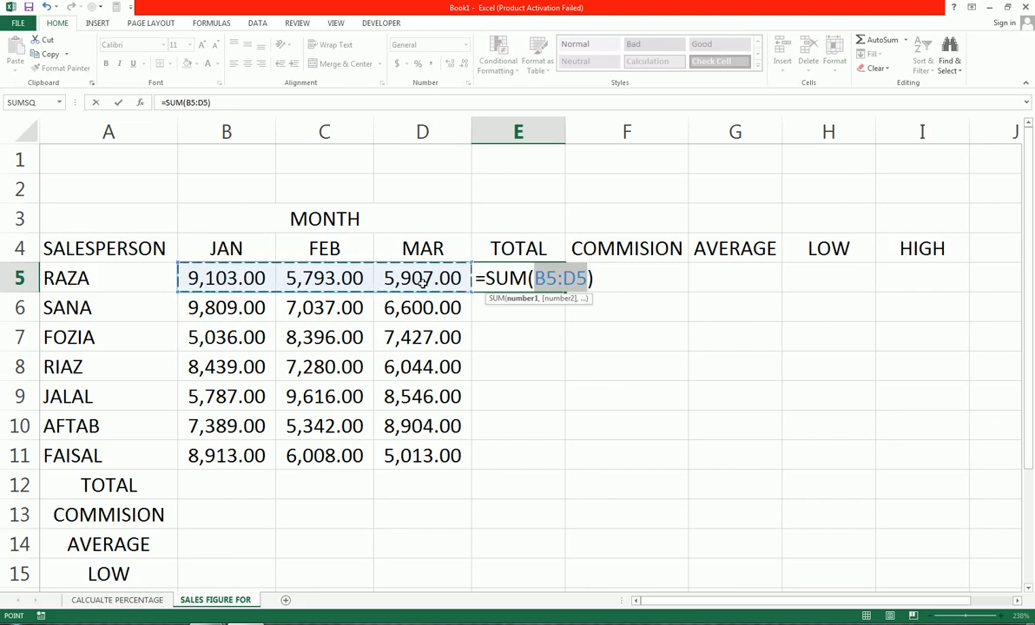
{"action": "key", "text": "Return"}
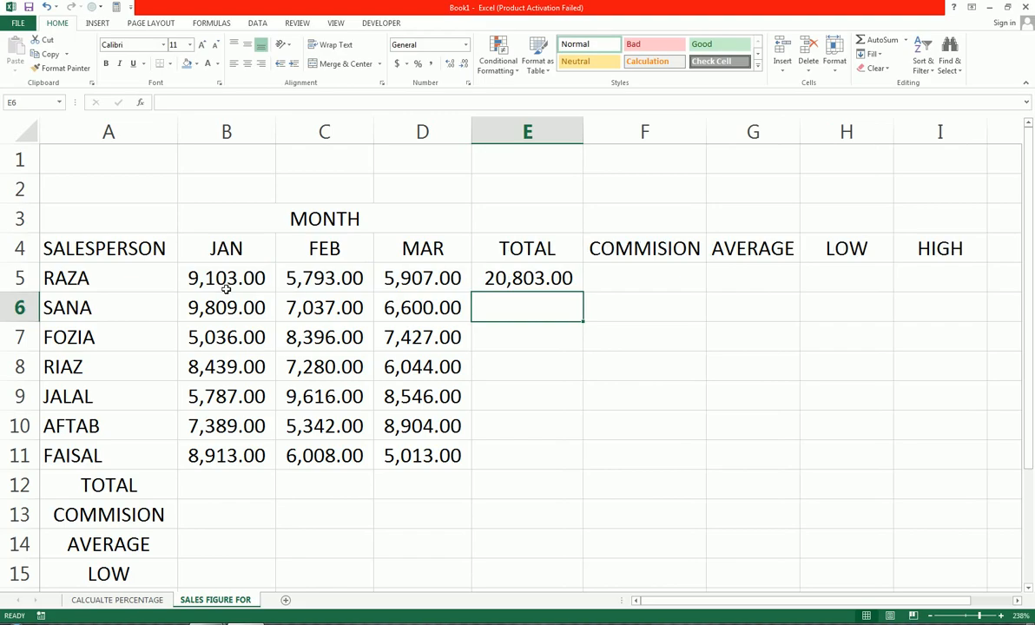
{"action": "left_click", "coordinate": [564, 277]}
{"action": "left_click_drag", "start_coordinate": [585, 293], "coordinate": [571, 469]}
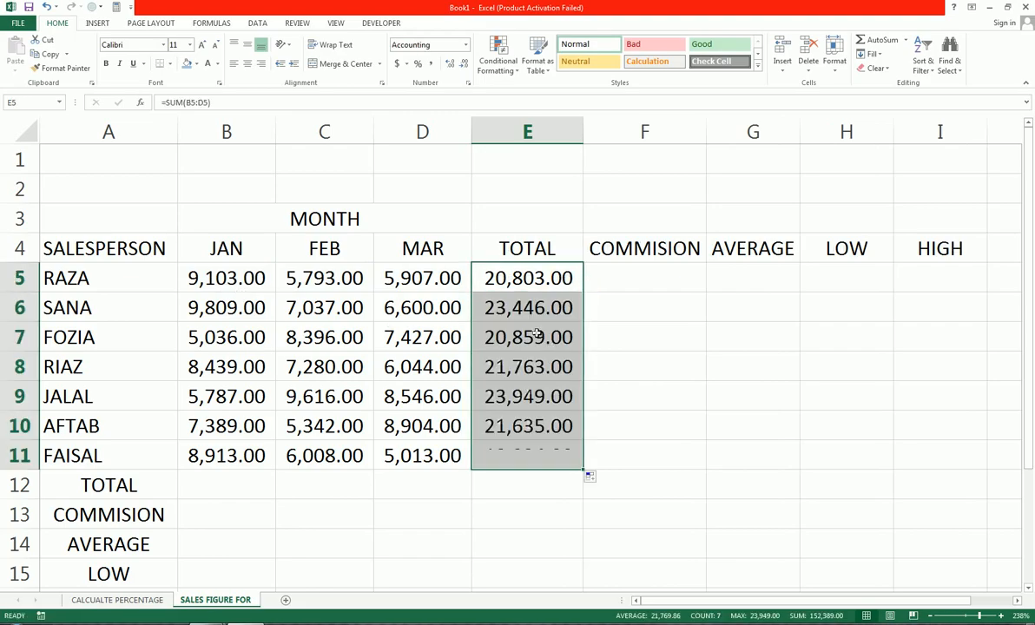
Step: Enter the commission formula =E5*10% in F5
{"action": "left_click", "coordinate": [622, 281]}
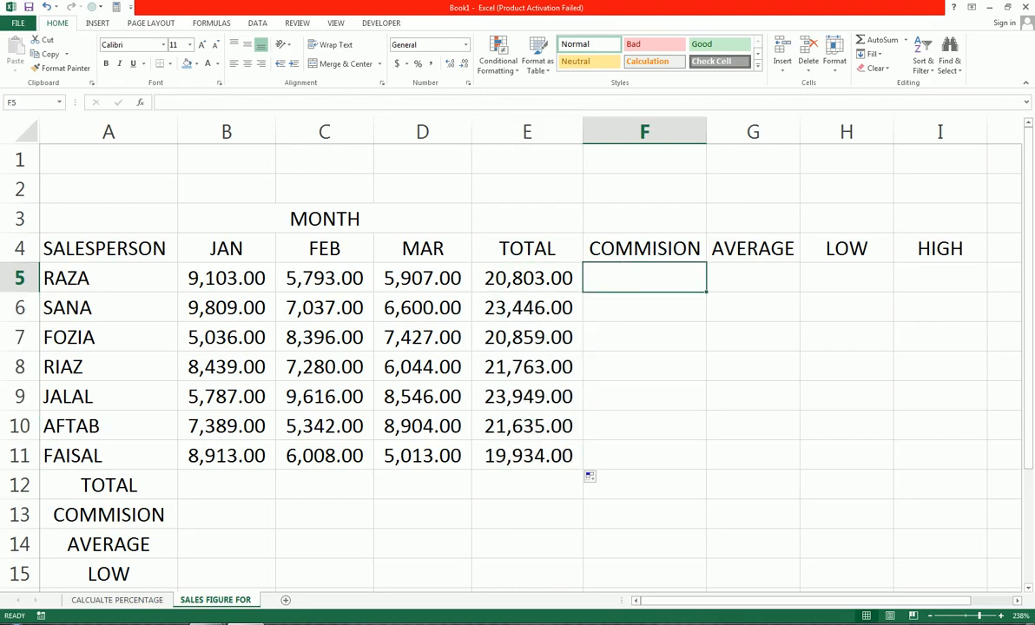
{"action": "type", "text": "=E5"}
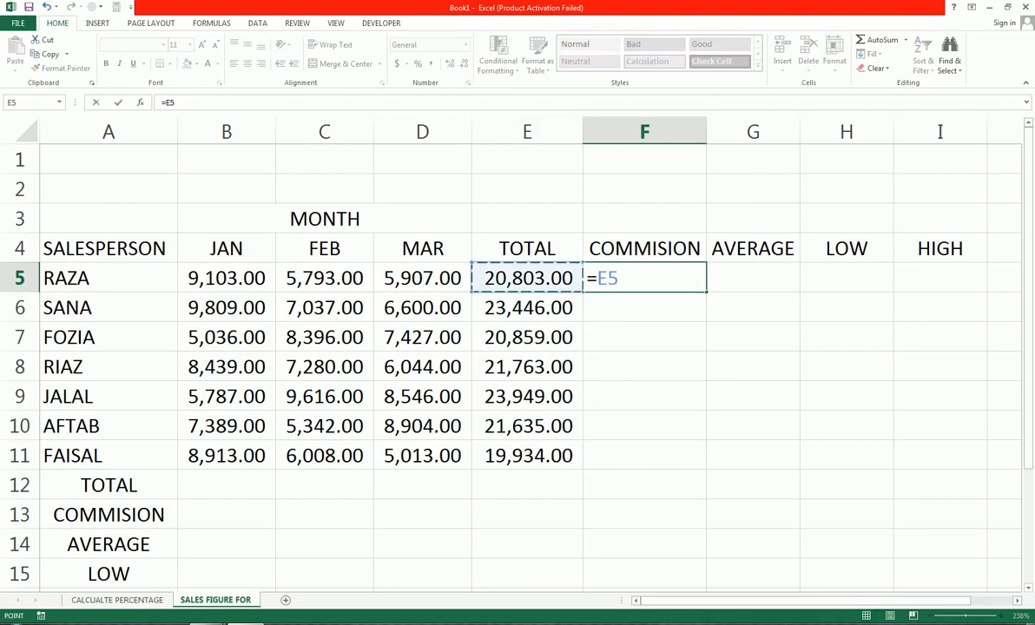
{"action": "type", "text": "*10%"}
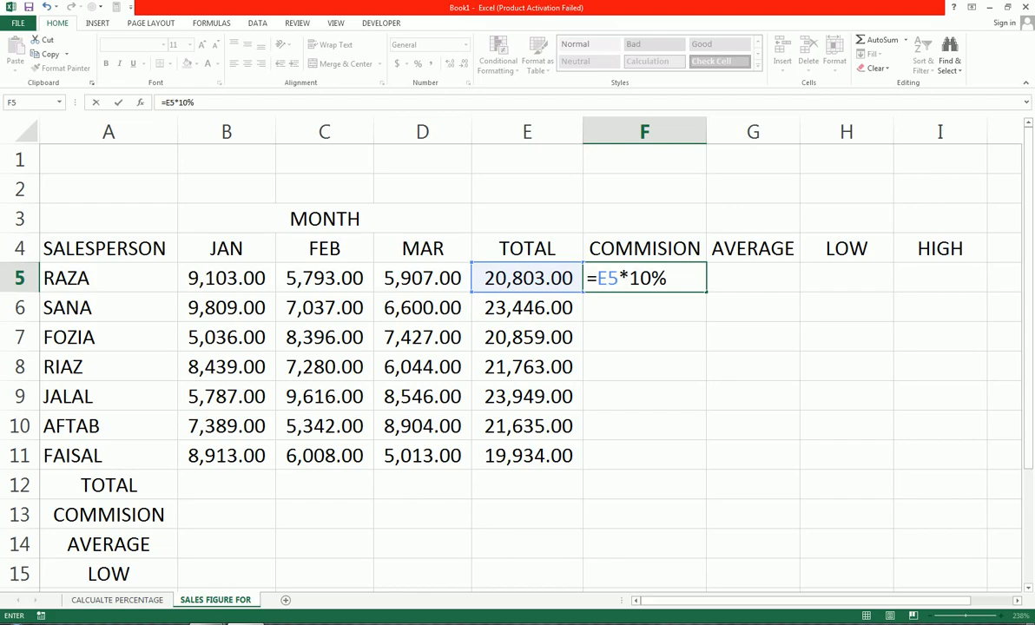
{"action": "key", "text": "Return"}
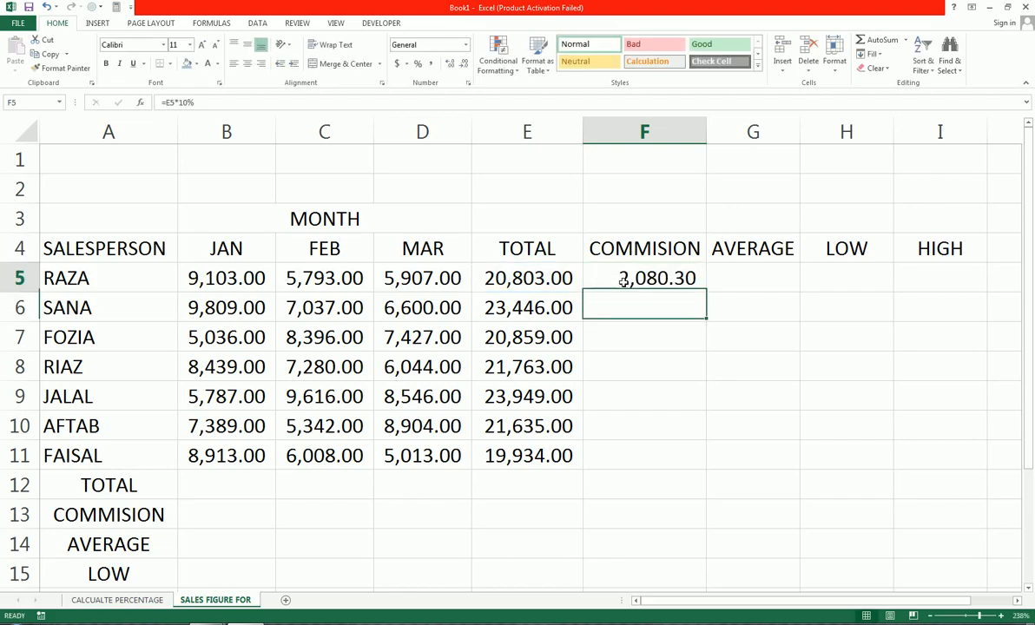
Step: Fill the commission formula from F5 down to F11
{"action": "left_click", "coordinate": [623, 281]}
{"action": "key", "text": "shift+Down"}
{"action": "key", "text": "shift+Down"}
{"action": "key", "text": "shift+Down"}
{"action": "key", "text": "shift+Down"}
{"action": "key", "text": "shift+Down"}
{"action": "key", "text": "shift+Down"}
{"action": "key", "text": "shift+Down"}
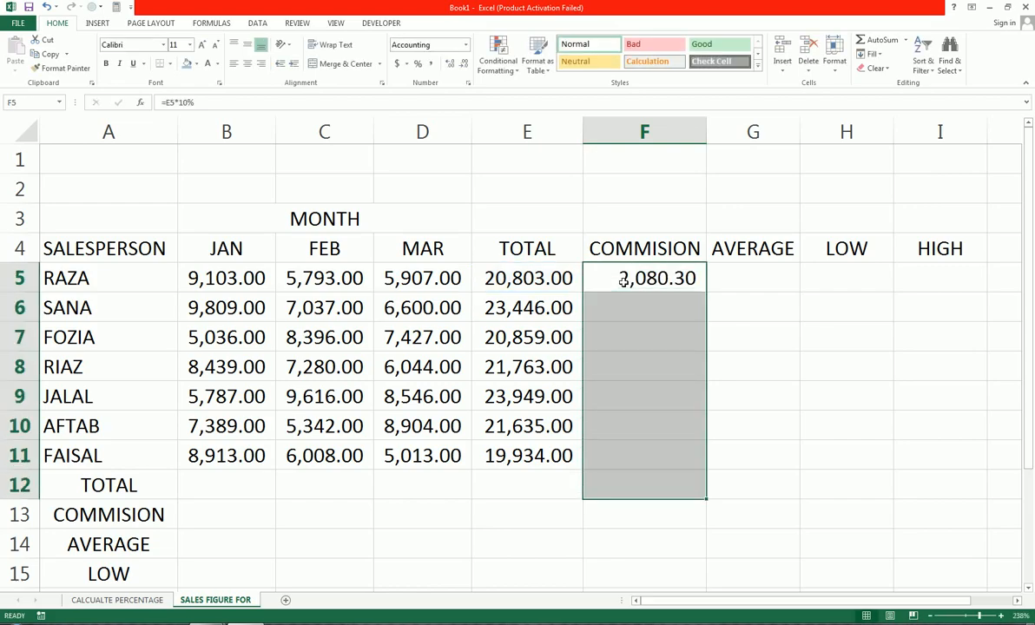
{"action": "key", "text": "shift+Up"}
{"action": "key", "text": "ctrl+d"}
Step: Enter =AVERAGE(B5:D5) in G5 for the first salesperson's average
{"action": "key", "text": "Right"}
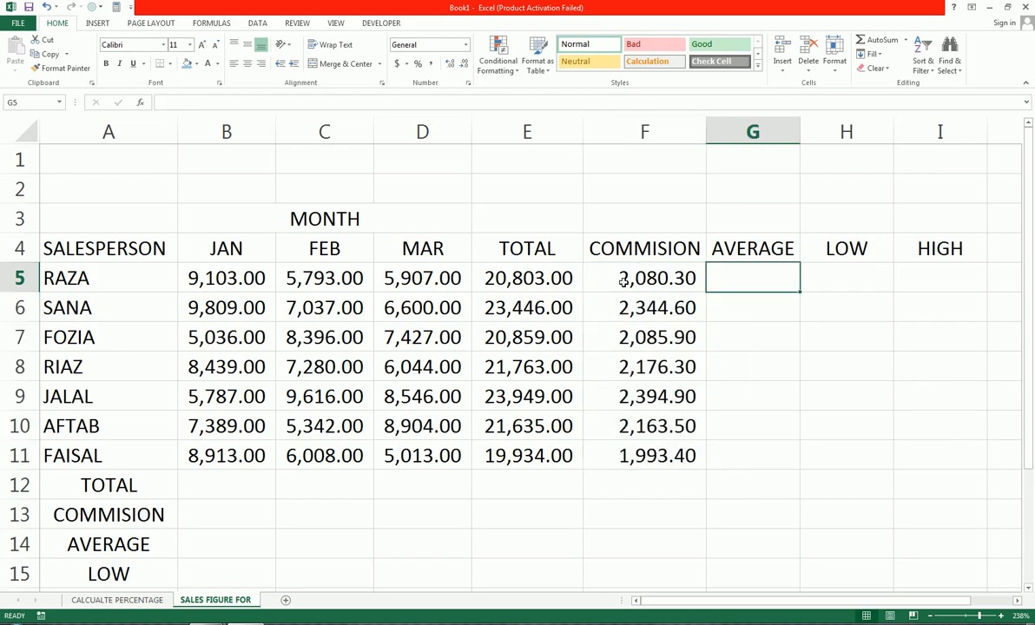
{"action": "type", "text": "=AVE"}
{"action": "key", "text": "Down"}
{"action": "key", "text": "Tab"}
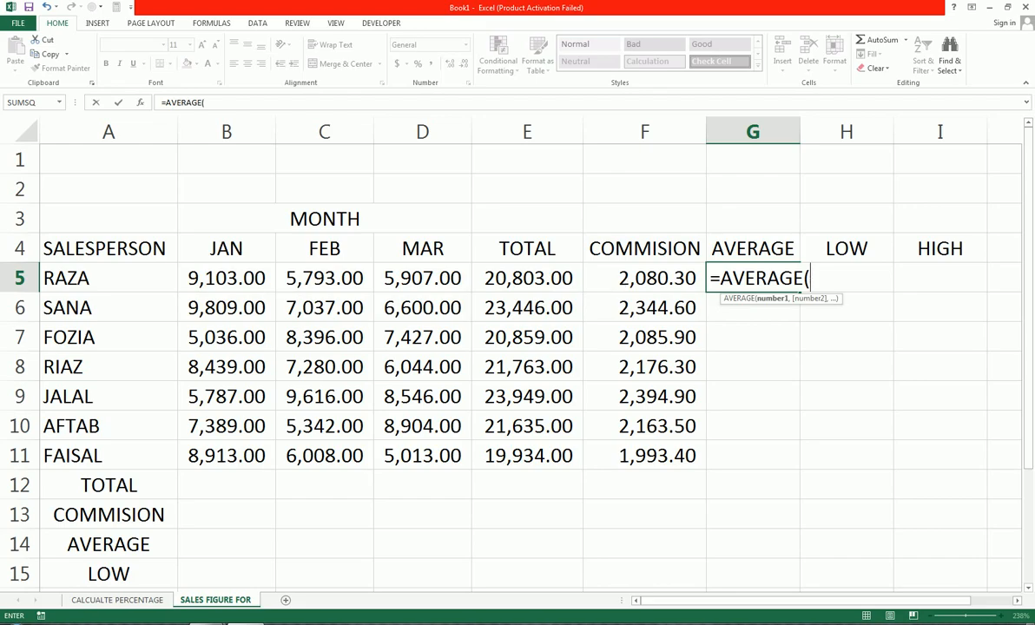
{"action": "left_click_drag", "start_coordinate": [453, 278], "coordinate": [271, 290]}
{"action": "type", "text": ")"}
{"action": "key", "text": "Return"}
Step: Fill the average formula from G5 down to G11
{"action": "key", "text": "Up"}
{"action": "key", "text": "shift+Down"}
{"action": "key", "text": "shift+Down"}
{"action": "key", "text": "shift+Down"}
{"action": "key", "text": "shift+Down"}
{"action": "key", "text": "shift+Down"}
{"action": "key", "text": "shift+Down"}
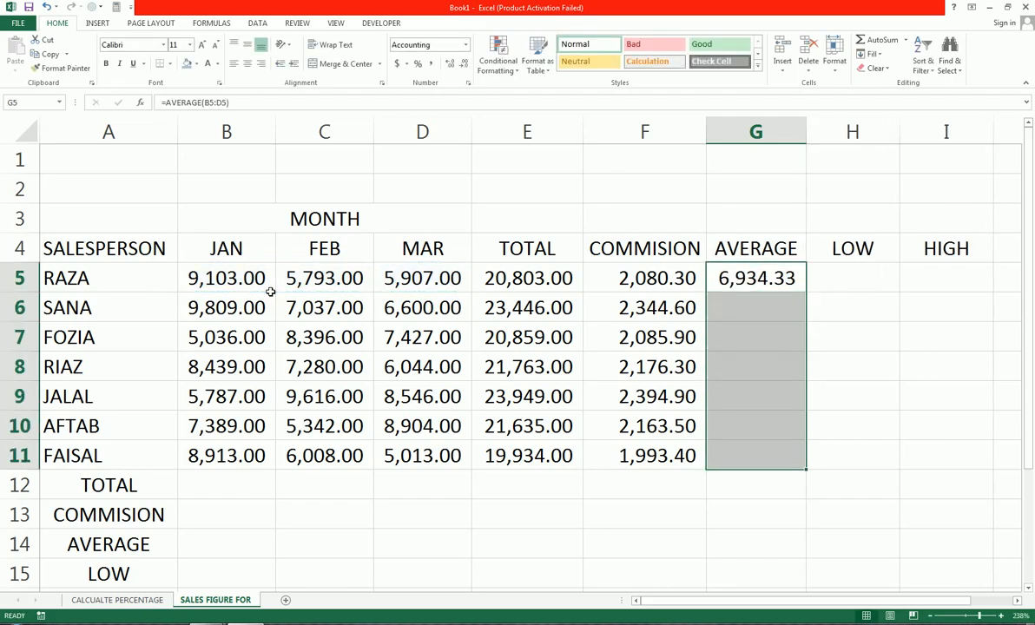
{"action": "key", "text": "ctrl+d"}
Step: Enter =MIN(B5:D5) in H5 for the first salesperson's lowest month
{"action": "key", "text": "Right"}
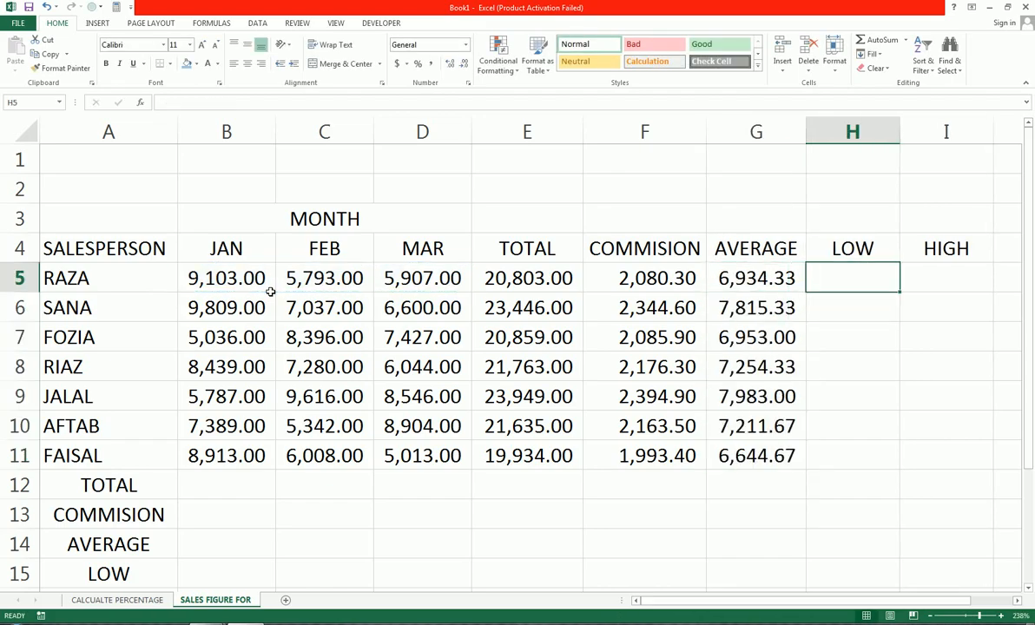
{"action": "type", "text": "=MIN("}
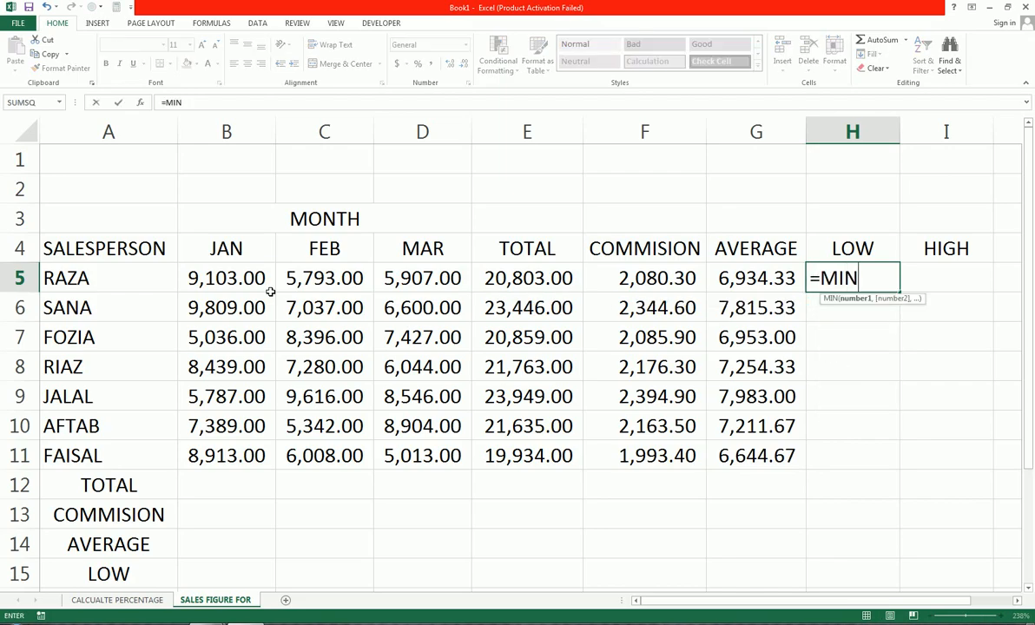
{"action": "key", "text": "Left"}
{"action": "key", "text": "Left"}
{"action": "key", "text": "Left"}
{"action": "key", "text": "Left"}
{"action": "key", "text": "shift+Left"}
{"action": "key", "text": "shift+Left"}
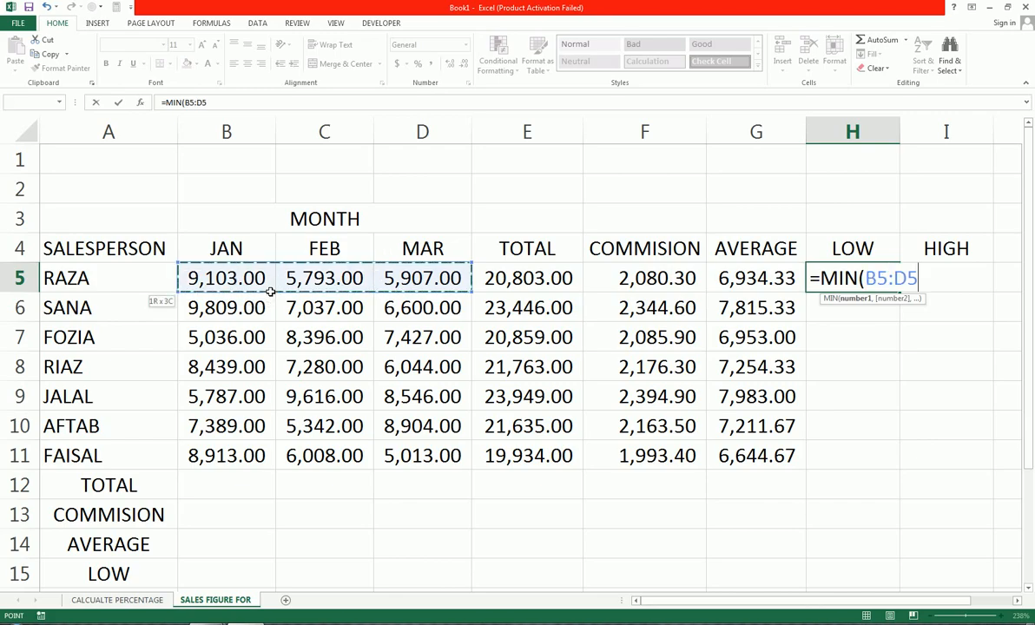
{"action": "key", "text": "Return"}
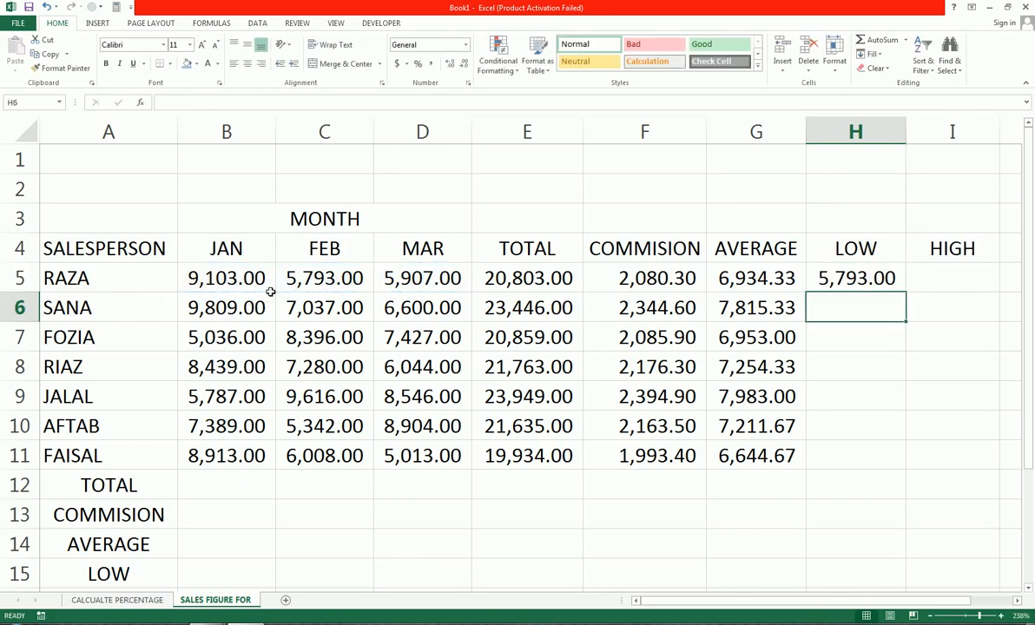
Step: Enter =MAX(B5:D5) in I5 for the first salesperson's highest month
{"action": "key", "text": "Up"}
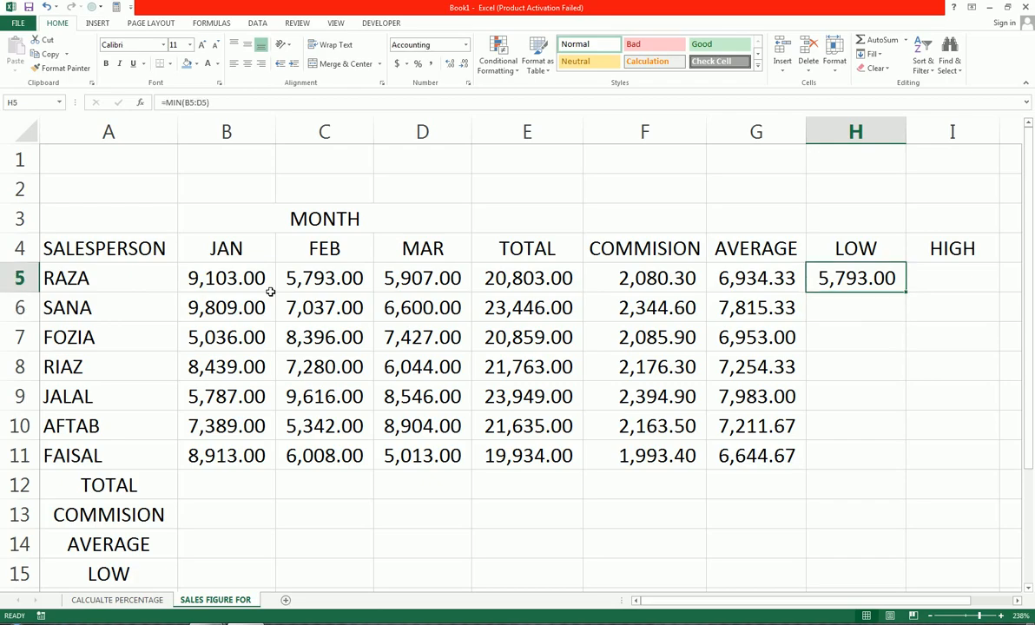
{"action": "key", "text": "Right"}
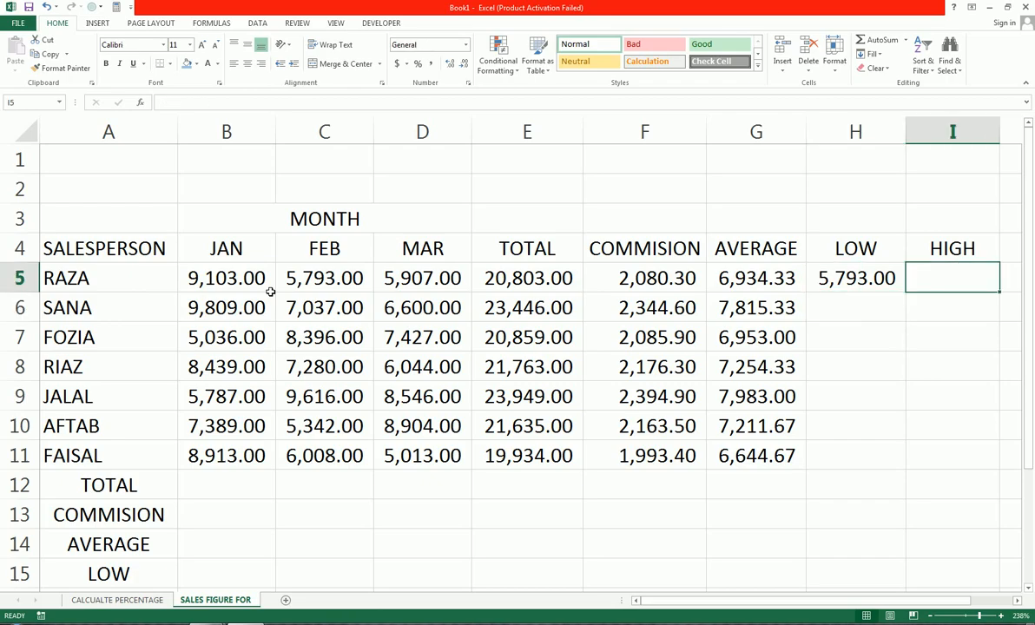
{"action": "type", "text": "=MAX("}
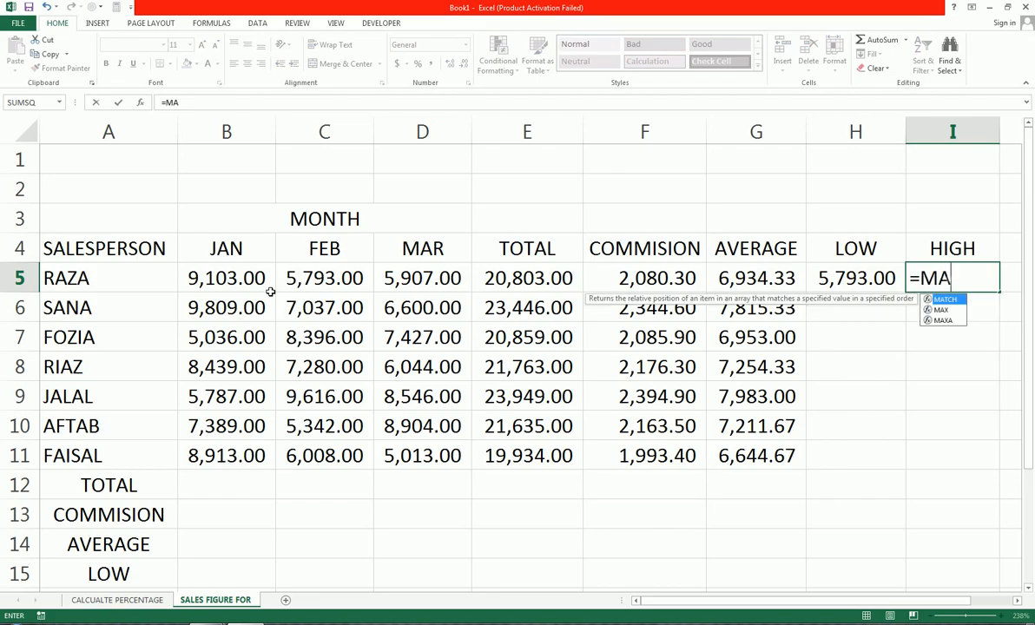
{"action": "key", "text": "Left"}
{"action": "key", "text": "Left"}
{"action": "key", "text": "Left"}
{"action": "key", "text": "Left"}
{"action": "key", "text": "Left"}
{"action": "key", "text": "shift+Left"}
{"action": "key", "text": "shift+Left"}
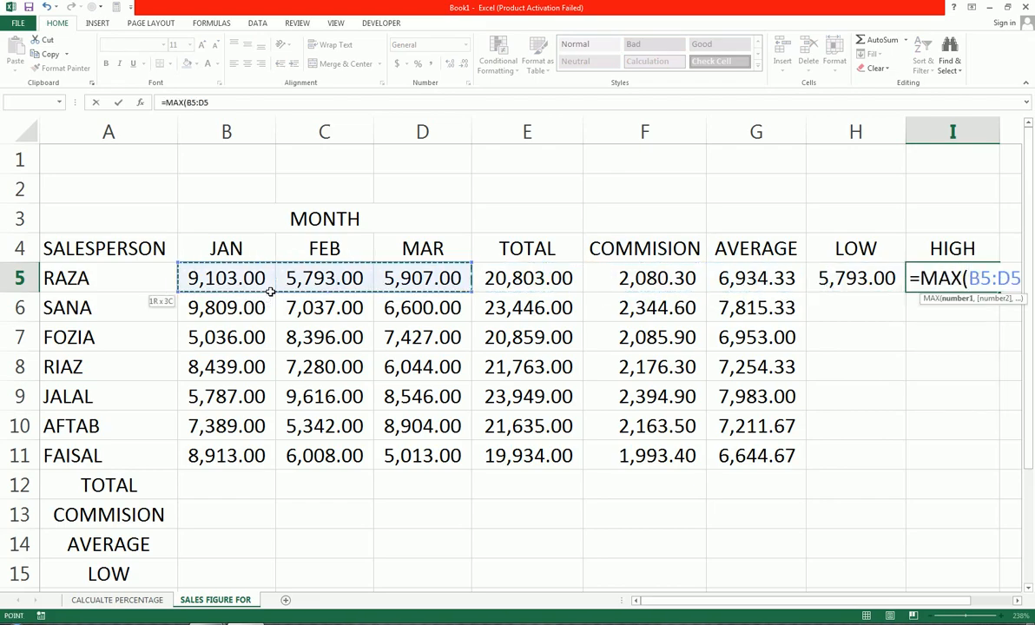
{"action": "type", "text": ")"}
{"action": "key", "text": "Return"}
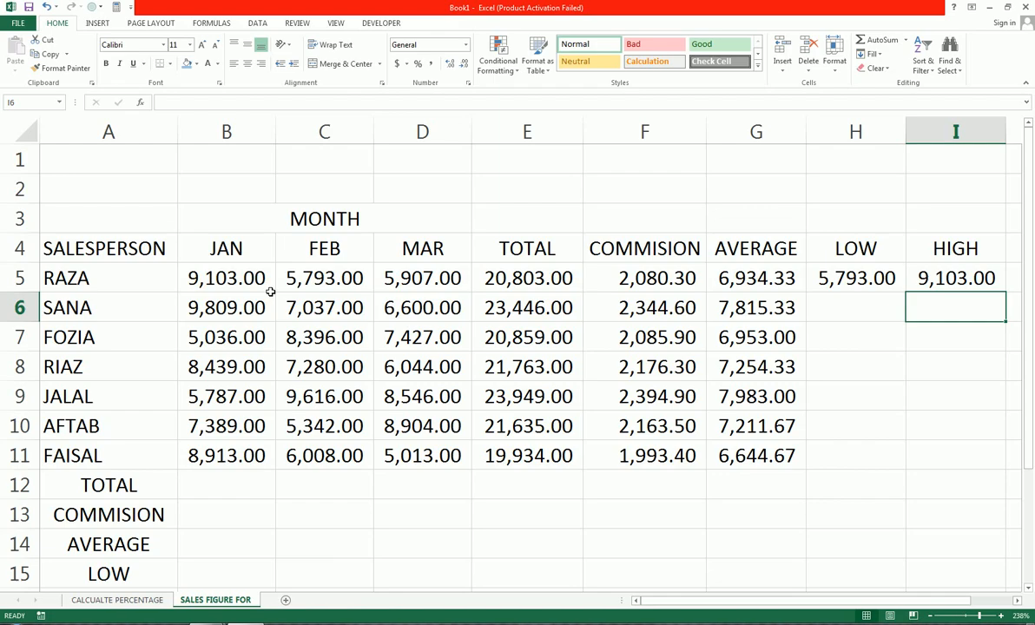
Step: Fill the LOW and HIGH formulas from H5 and I5 down to row 11
{"action": "left_click", "coordinate": [867, 279]}
{"action": "left_click_drag", "start_coordinate": [911, 298], "coordinate": [912, 476]}
{"action": "left_click", "coordinate": [998, 288]}
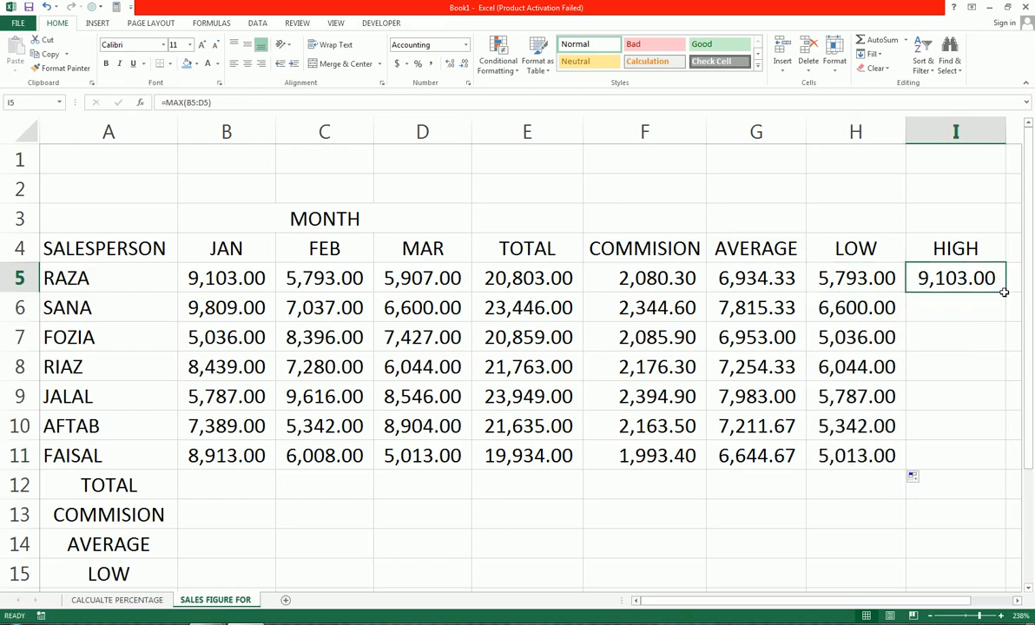
{"action": "left_click_drag", "start_coordinate": [1008, 297], "coordinate": [982, 465]}
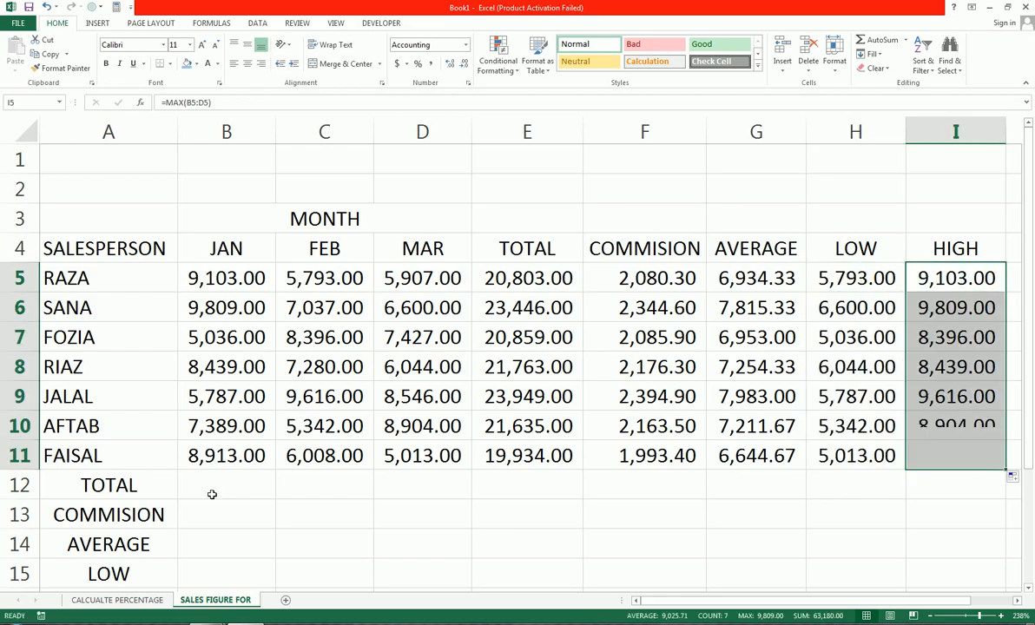
Step: Sum the JAN column B5:B11 in the TOTAL row at B12
{"action": "left_click", "coordinate": [243, 464]}
{"action": "left_click", "coordinate": [247, 485]}
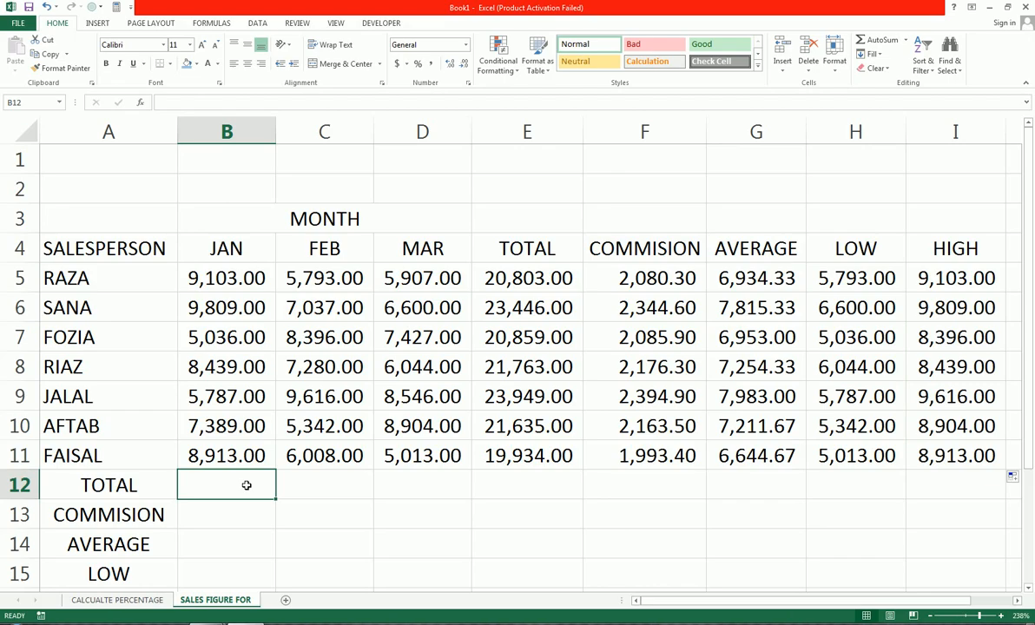
{"action": "key", "text": "alt+equal"}
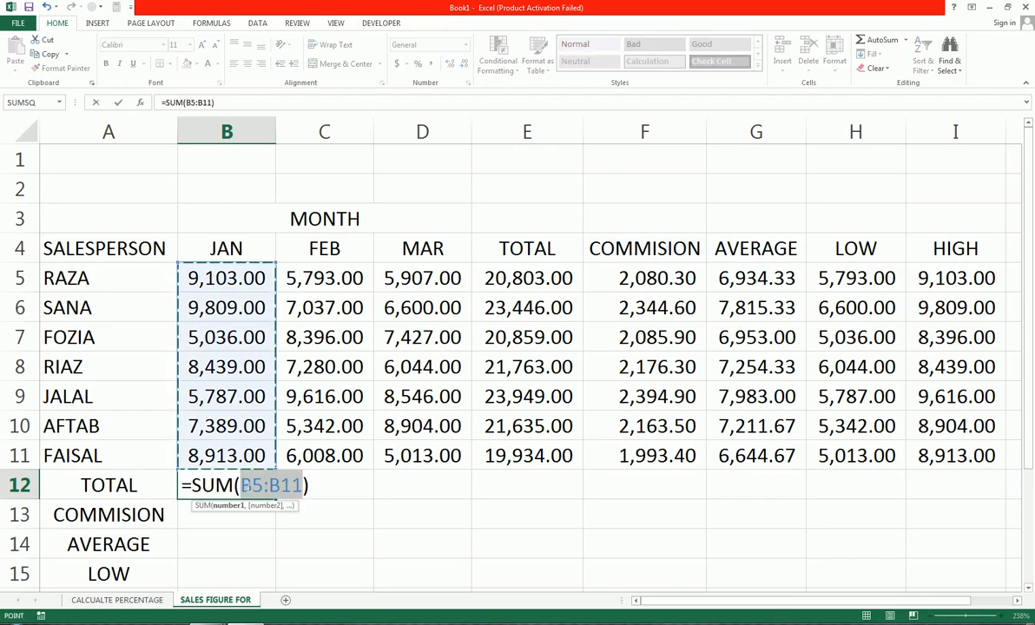
{"action": "key", "text": "Return"}
Step: Fill the JAN total formula from B12 across to D12 and widen columns C and D to fit the totals
{"action": "left_click", "coordinate": [246, 485]}
{"action": "key", "text": "shift+Right"}
{"action": "key", "text": "shift+Right"}
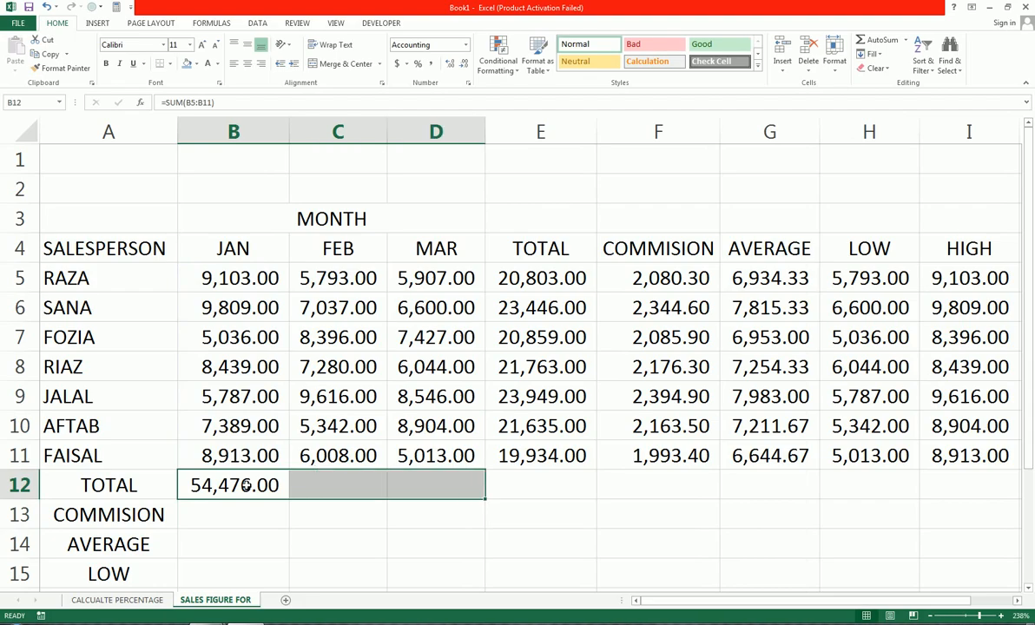
{"action": "key", "text": "ctrl+r"}
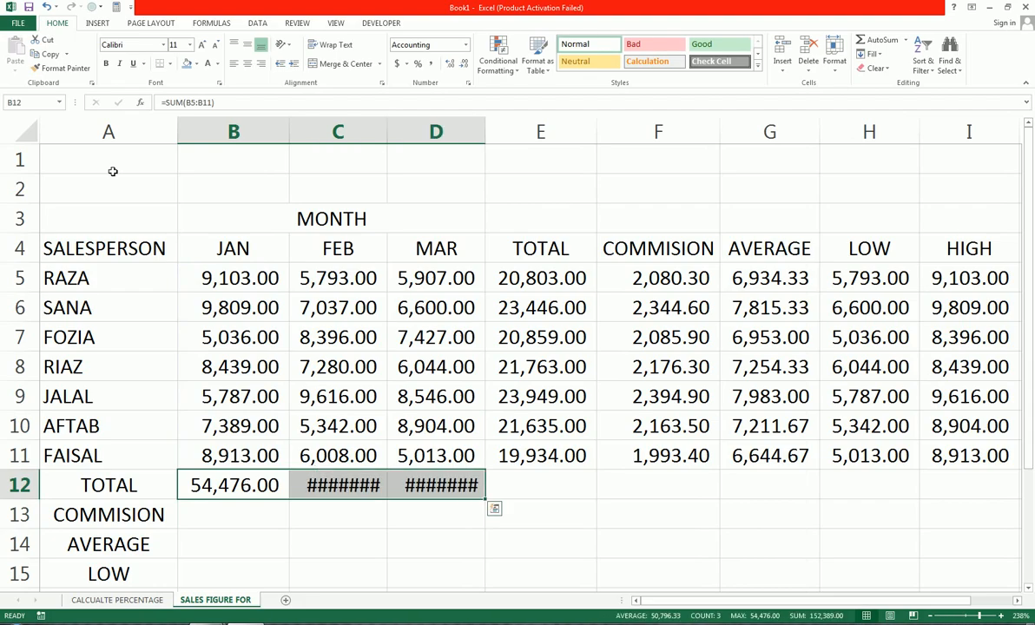
{"action": "left_click_drag", "start_coordinate": [389, 132], "coordinate": [400, 132]}
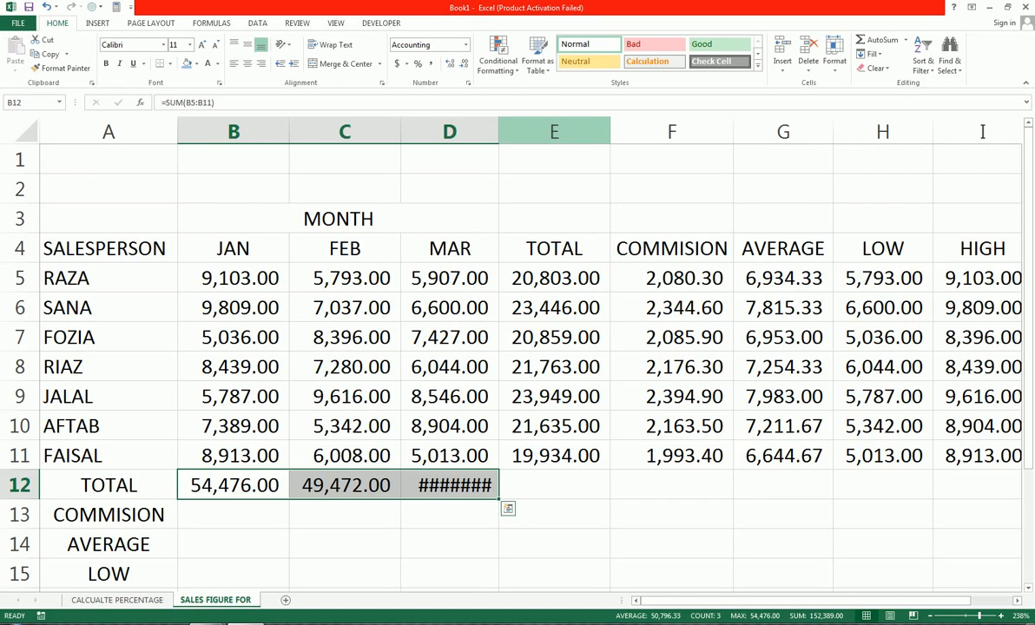
{"action": "left_click_drag", "start_coordinate": [502, 137], "coordinate": [513, 137]}
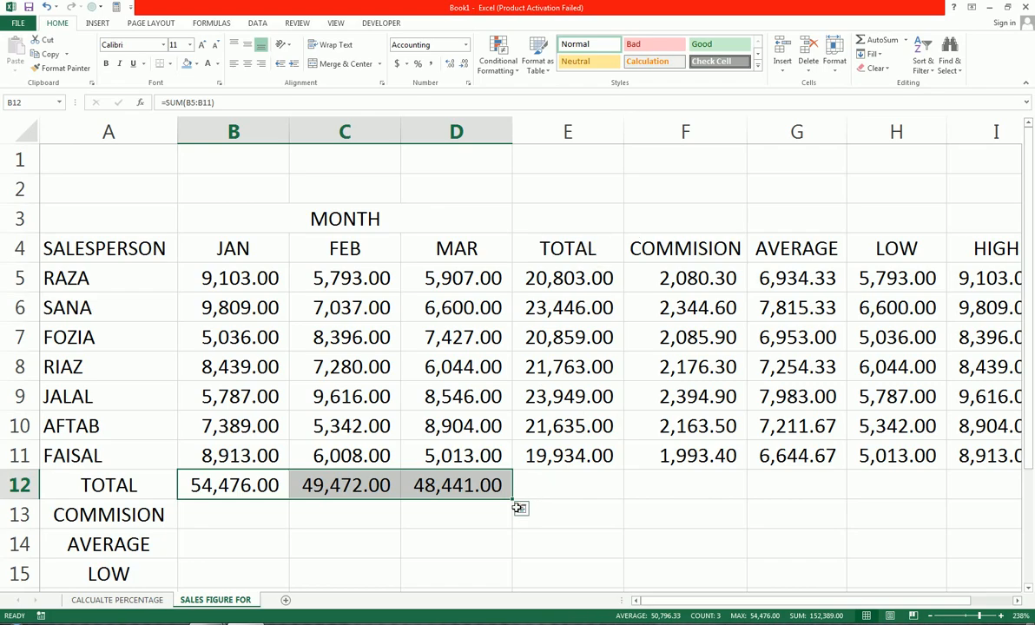
Step: Extend the TOTAL row formula across to I12 and autofit the TOTAL, AVERAGE, LOW and HIGH columns
{"action": "left_click_drag", "start_coordinate": [519, 507], "coordinate": [896, 497]}
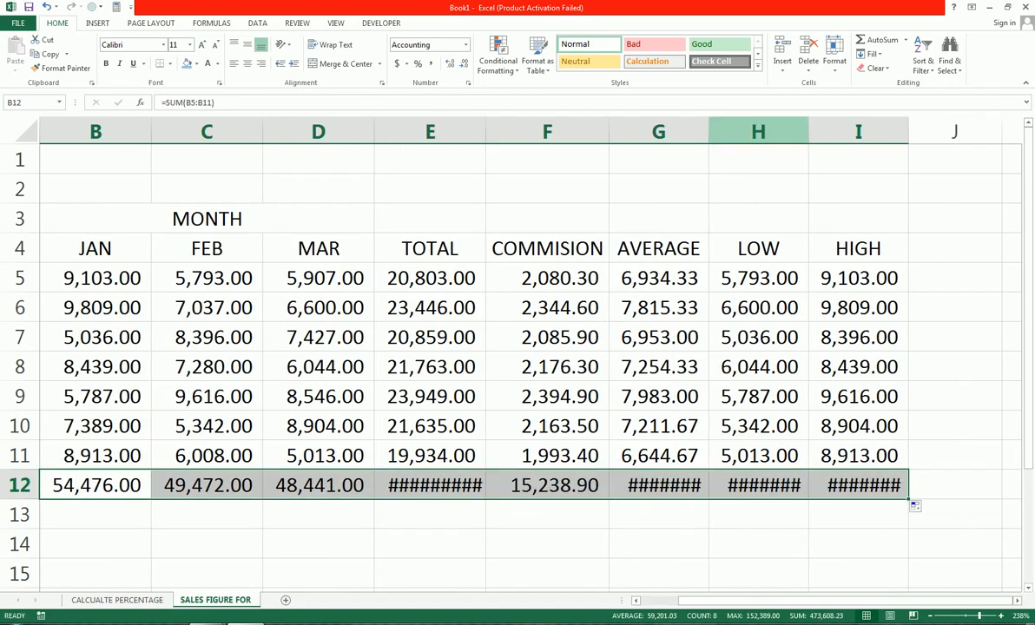
{"action": "double_click", "coordinate": [486, 132]}
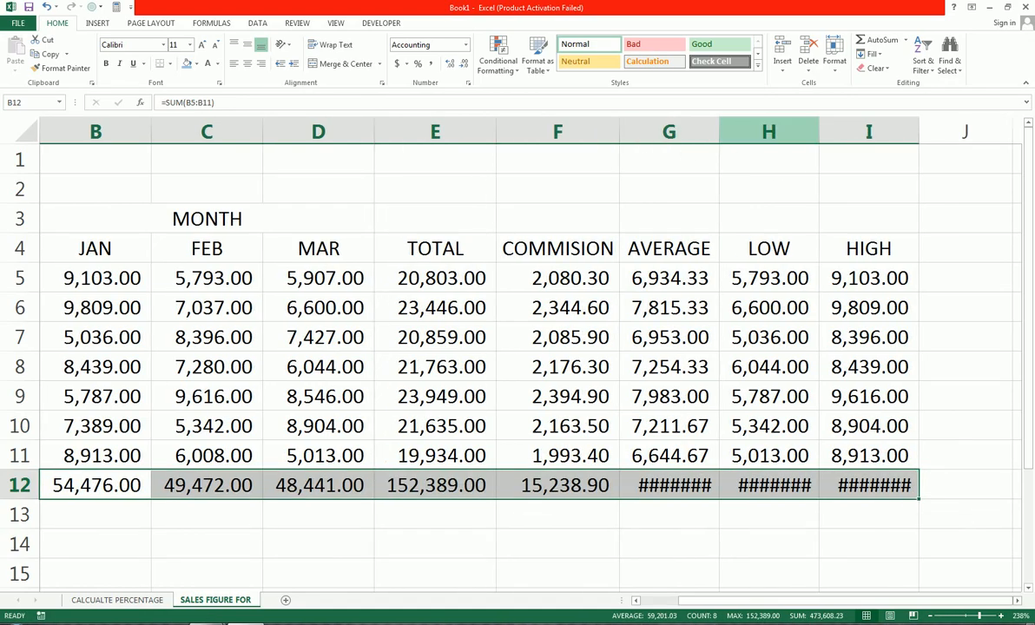
{"action": "double_click", "coordinate": [722, 132]}
{"action": "double_click", "coordinate": [832, 132]}
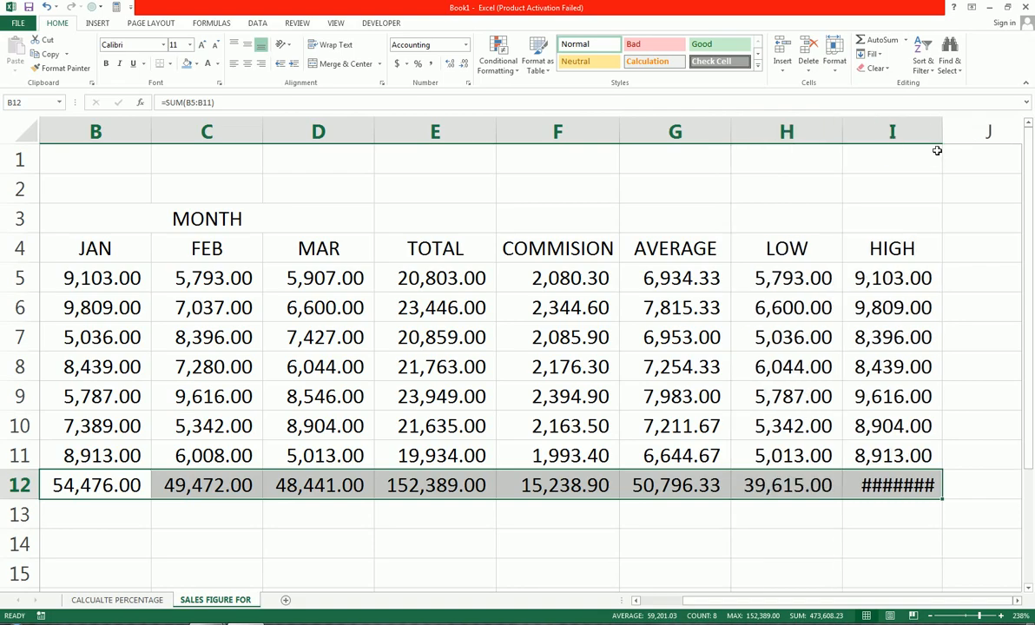
{"action": "double_click", "coordinate": [945, 132]}
{"action": "left_click_drag", "start_coordinate": [749, 608], "coordinate": [606, 605]}
{"action": "left_click", "coordinate": [218, 520]}
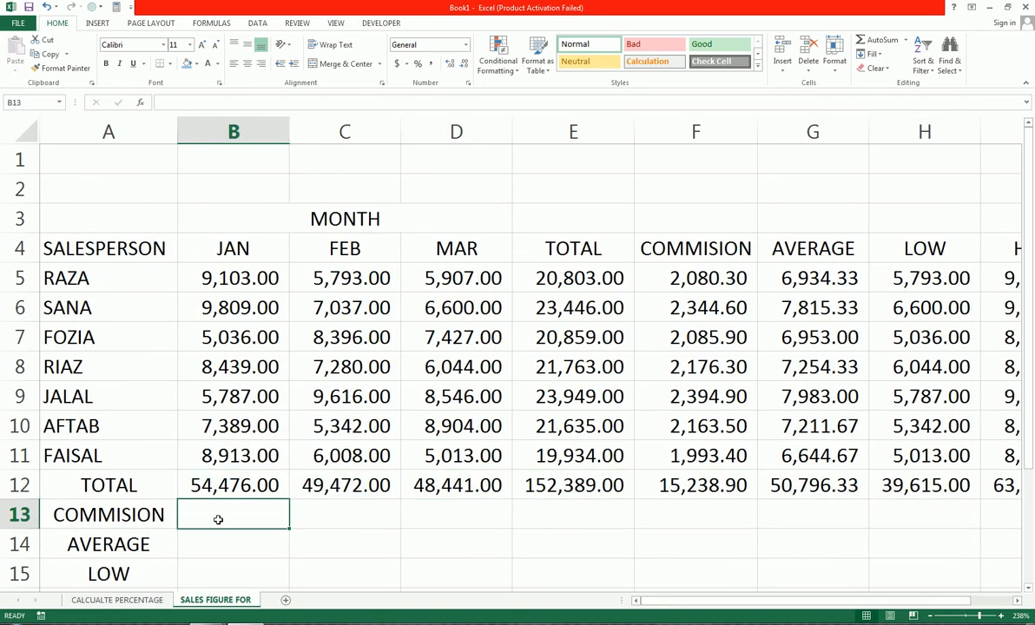
{"action": "type", "text": "="}
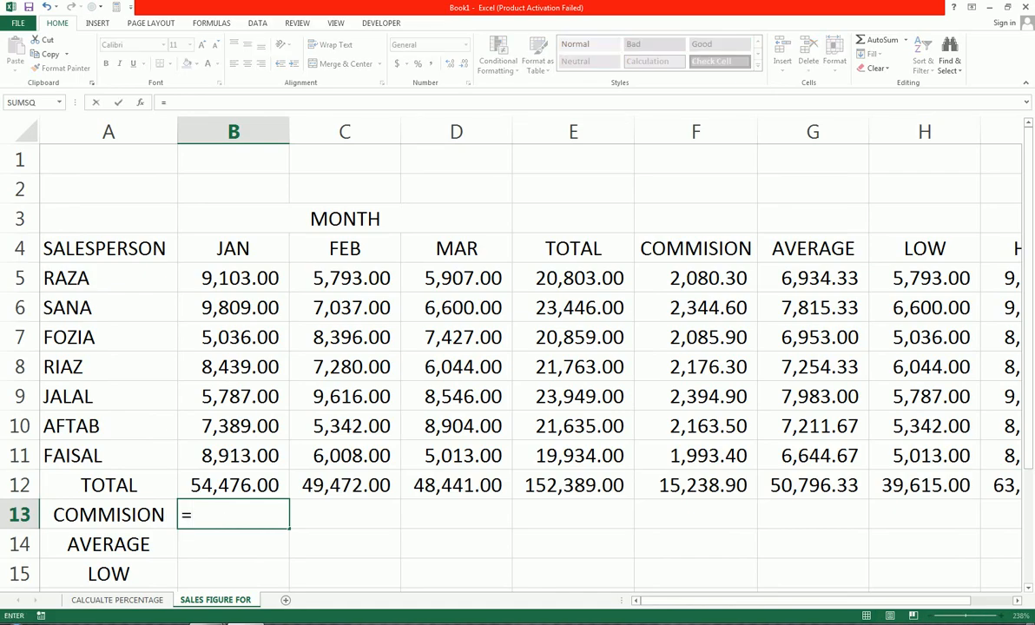
{"action": "key", "text": "Up"}
{"action": "key", "text": "Up"}
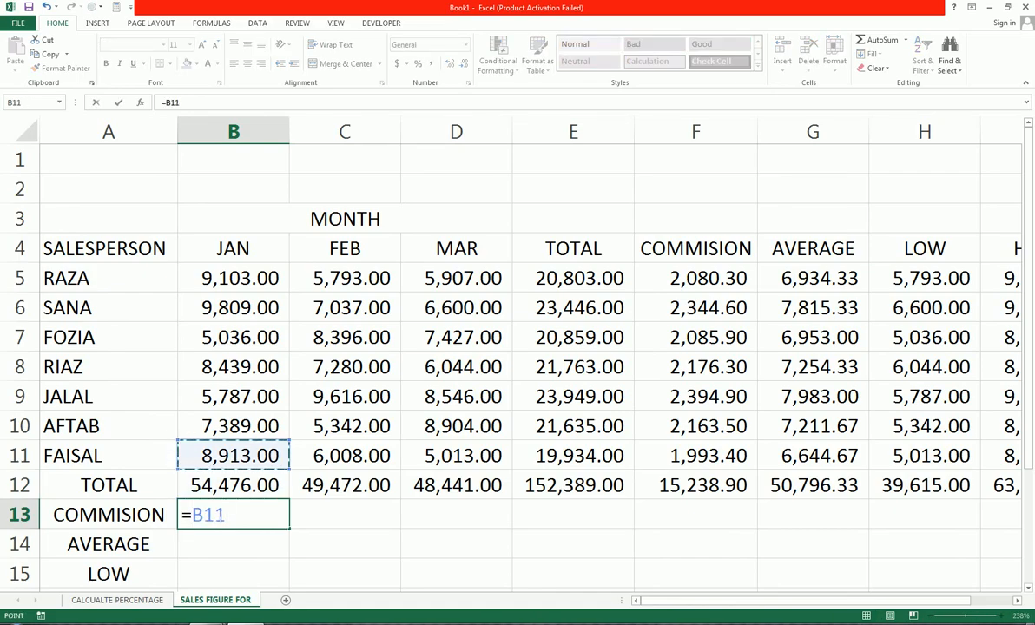
{"action": "key", "text": "BackSpace"}
{"action": "key", "text": "BackSpace"}
{"action": "key", "text": "BackSpace"}
{"action": "key", "text": "BackSpace"}
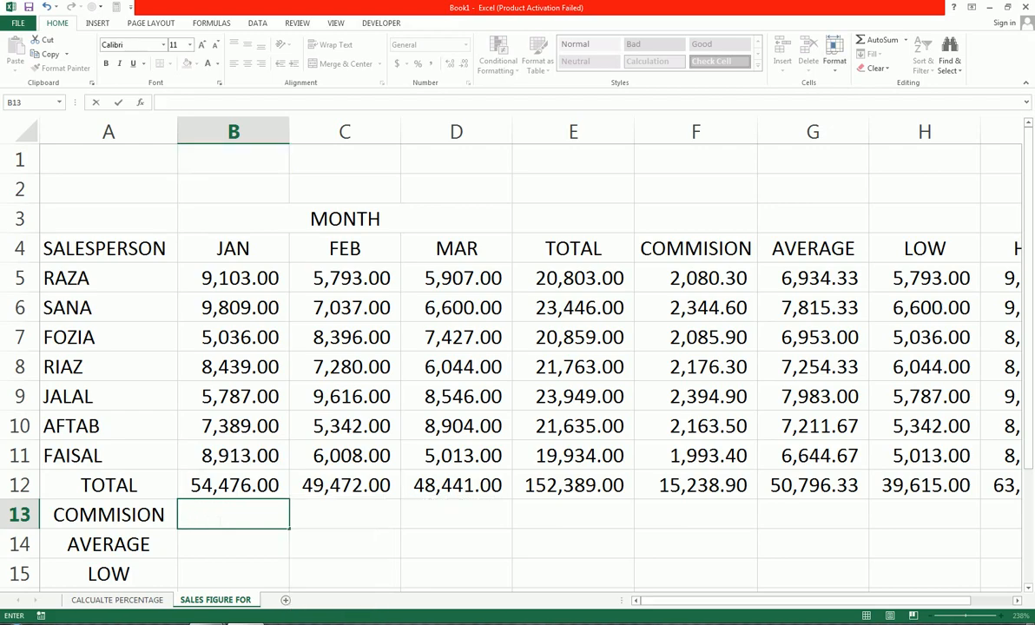
{"action": "key", "text": "Tab"}
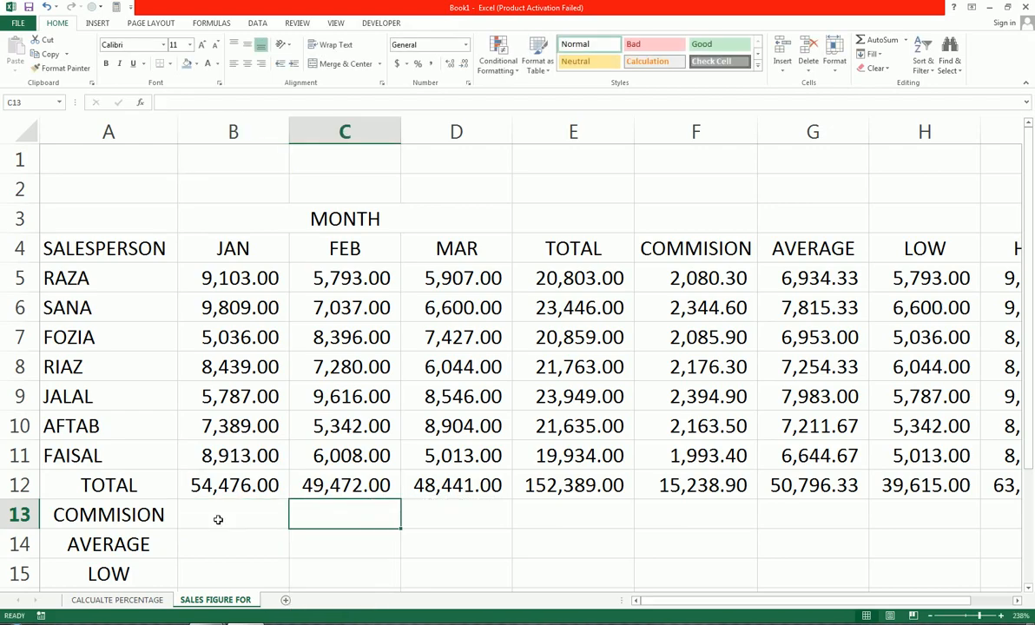
Step: Delete row 13, the COMMISION row below TOTAL
{"action": "left_click", "coordinate": [218, 519]}
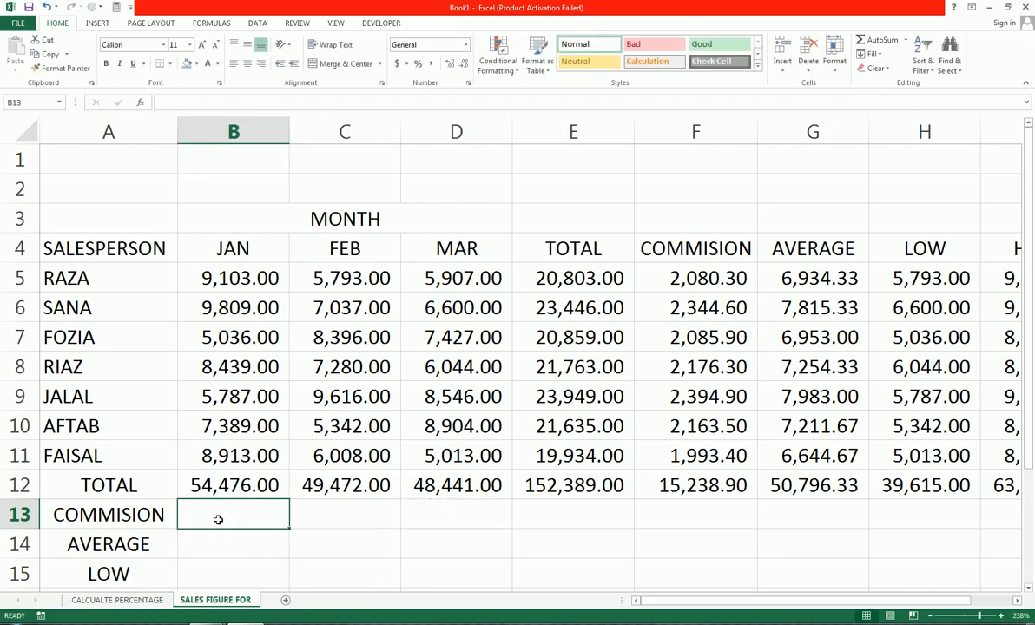
{"action": "key", "text": "Left"}
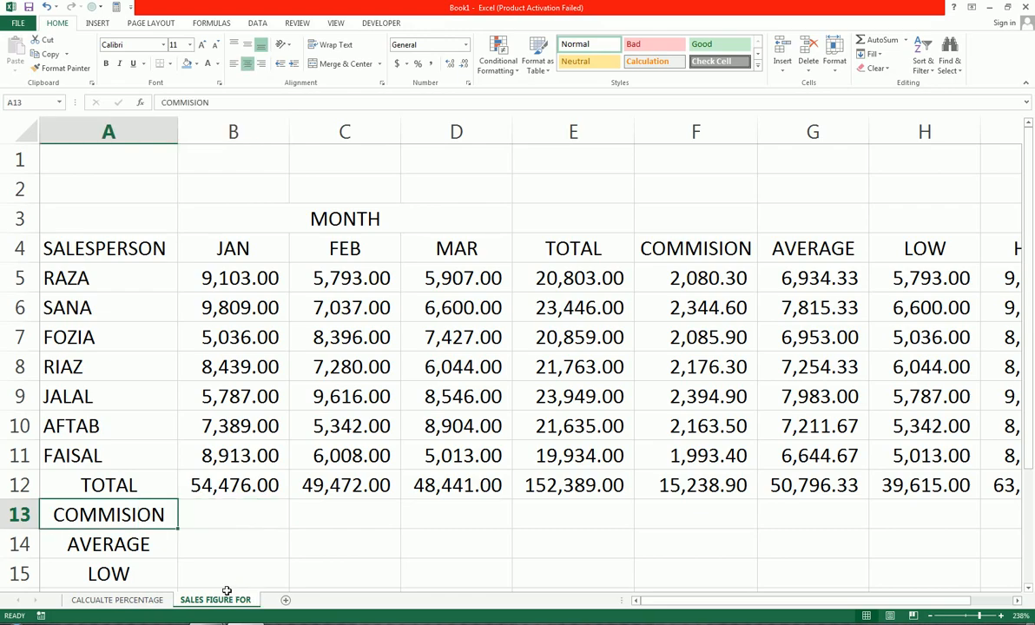
{"action": "right_click", "coordinate": [19, 517]}
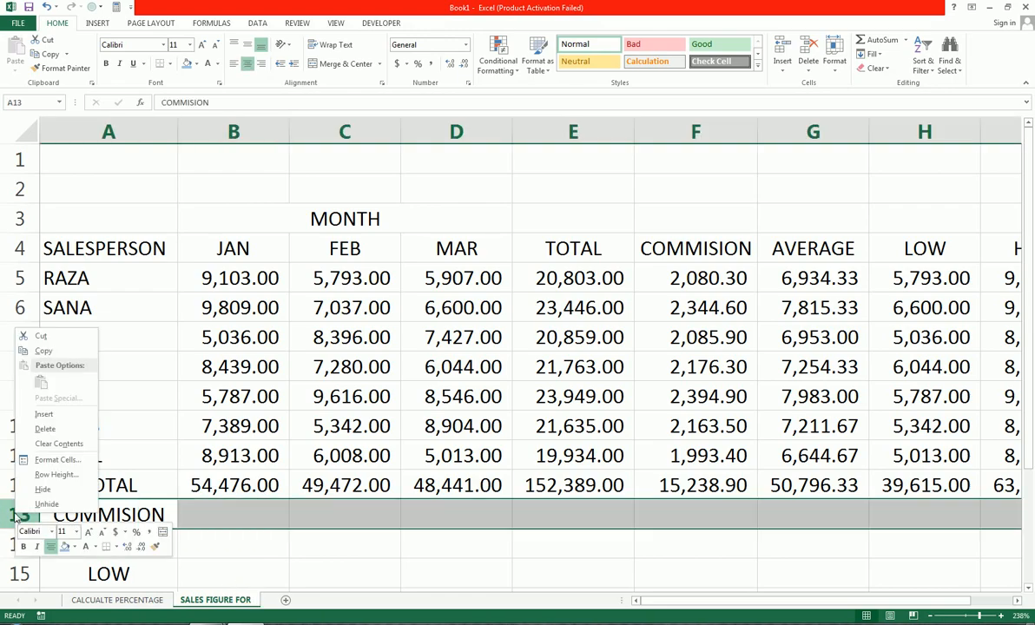
{"action": "left_click", "coordinate": [68, 428]}
Step: Enter =AVERAGE(B5:B11) in B13 for the JAN average
{"action": "left_click", "coordinate": [203, 518]}
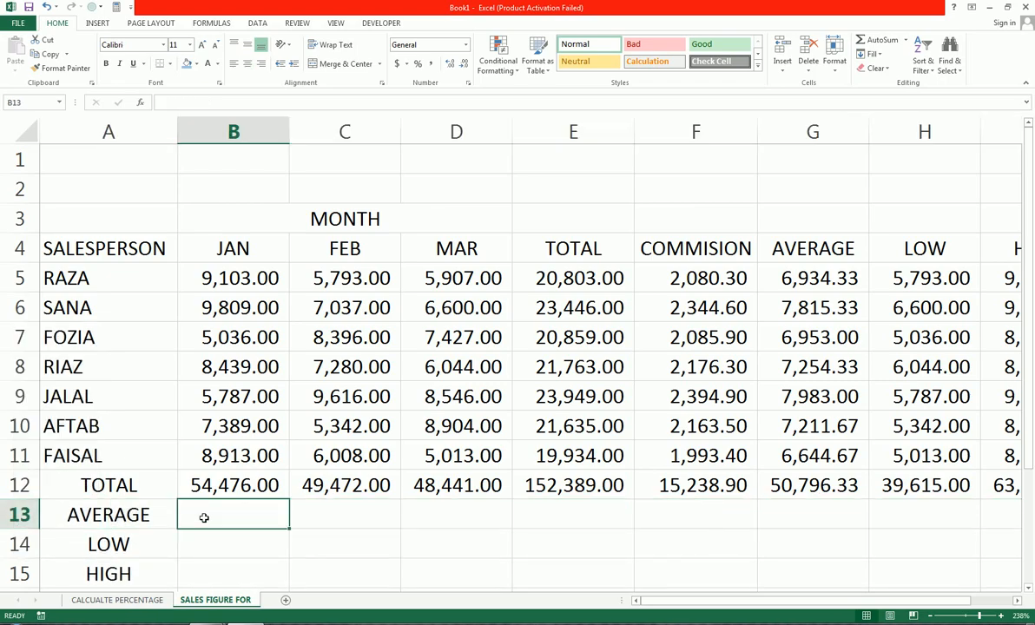
{"action": "type", "text": "=AVERAGE("}
{"action": "key", "text": "Up"}
{"action": "key", "text": "Up"}
{"action": "key", "text": "shift+Up"}
{"action": "key", "text": "shift+Up"}
{"action": "key", "text": "shift+Up"}
{"action": "key", "text": "shift+Up"}
{"action": "key", "text": "shift+Up"}
{"action": "key", "text": "shift+Up"}
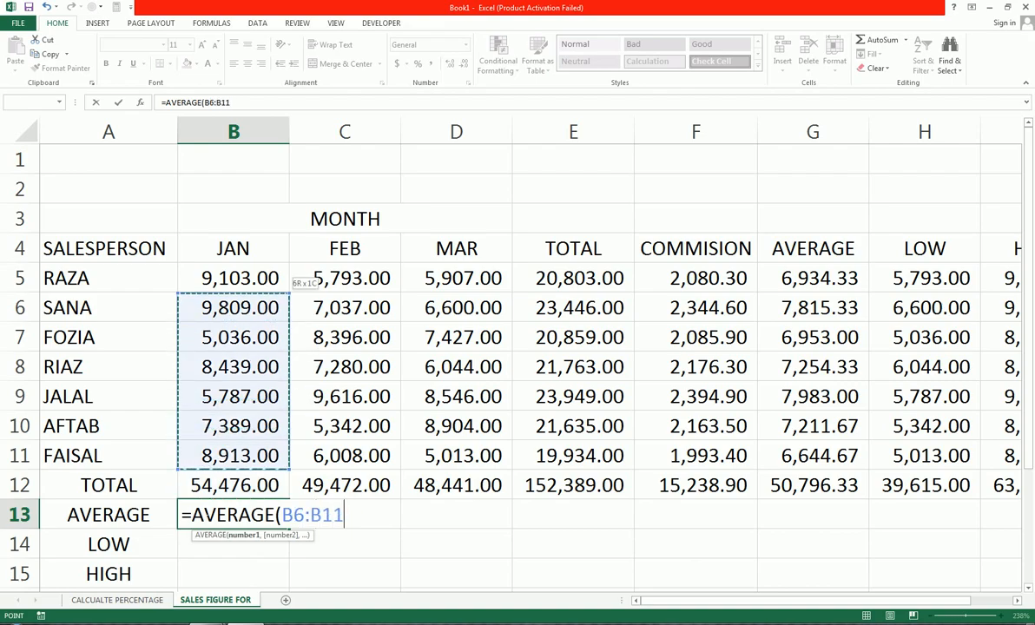
{"action": "type", "text": ")"}
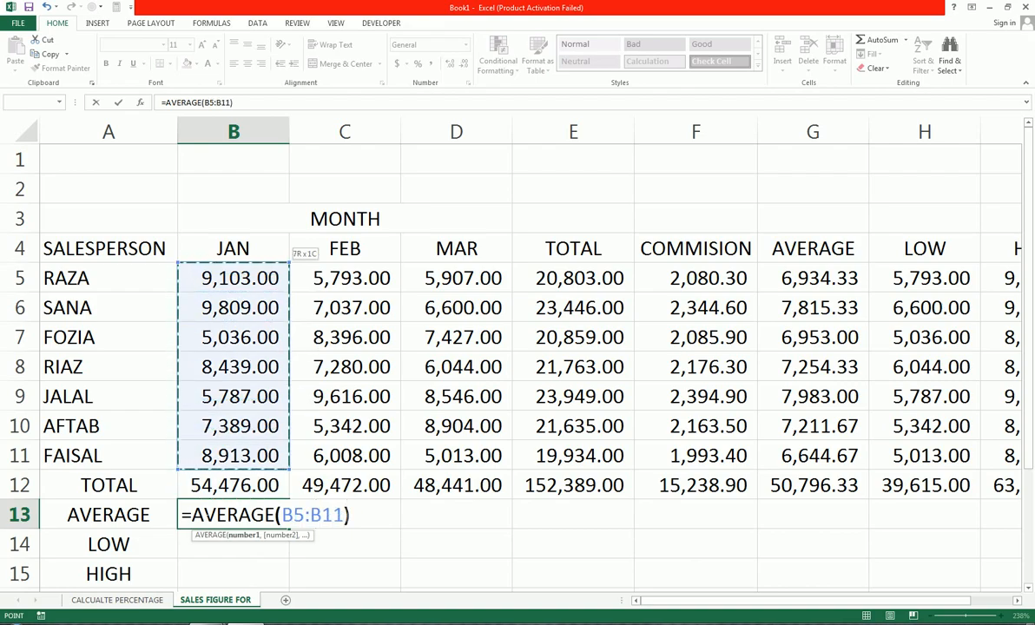
{"action": "key", "text": "ctrl+Return"}
{"action": "key", "text": "Return"}
Step: Enter =MIN(B5:B11) in B14 for the lowest JAN sales figure
{"action": "key", "text": "Up"}
{"action": "key", "text": "Down"}
{"action": "type", "text": "=MIN("}
{"action": "key", "text": "Up"}
{"action": "key", "text": "Up"}
{"action": "key", "text": "Up"}
{"action": "key", "text": "shift+Up"}
{"action": "key", "text": "shift+Up"}
{"action": "key", "text": "shift+Up"}
{"action": "key", "text": "shift+Up"}
{"action": "key", "text": "shift+Up"}
{"action": "key", "text": "shift+Up"}
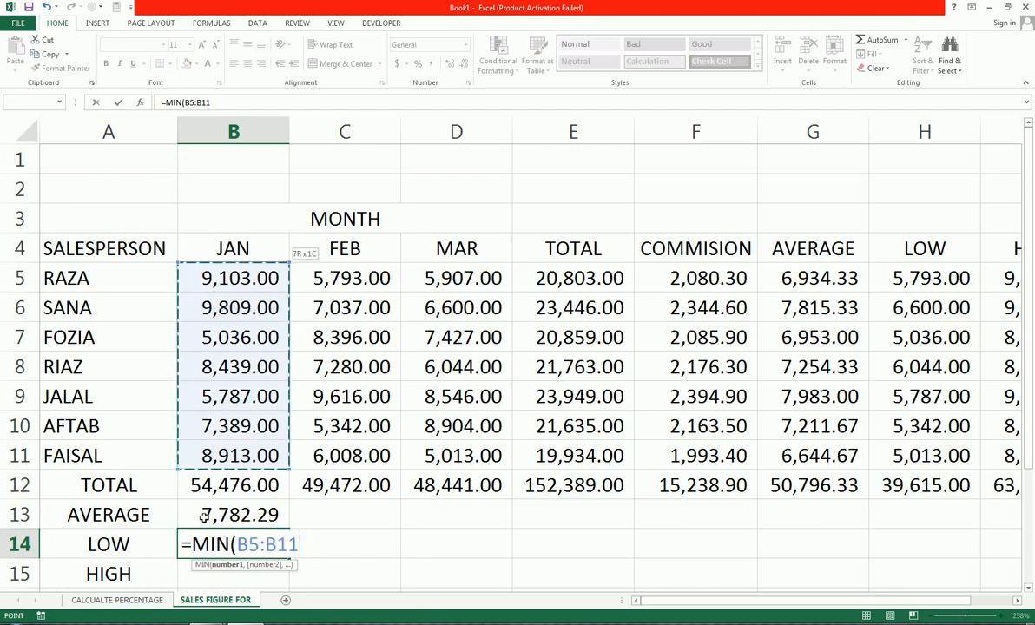
{"action": "key", "text": "Return"}
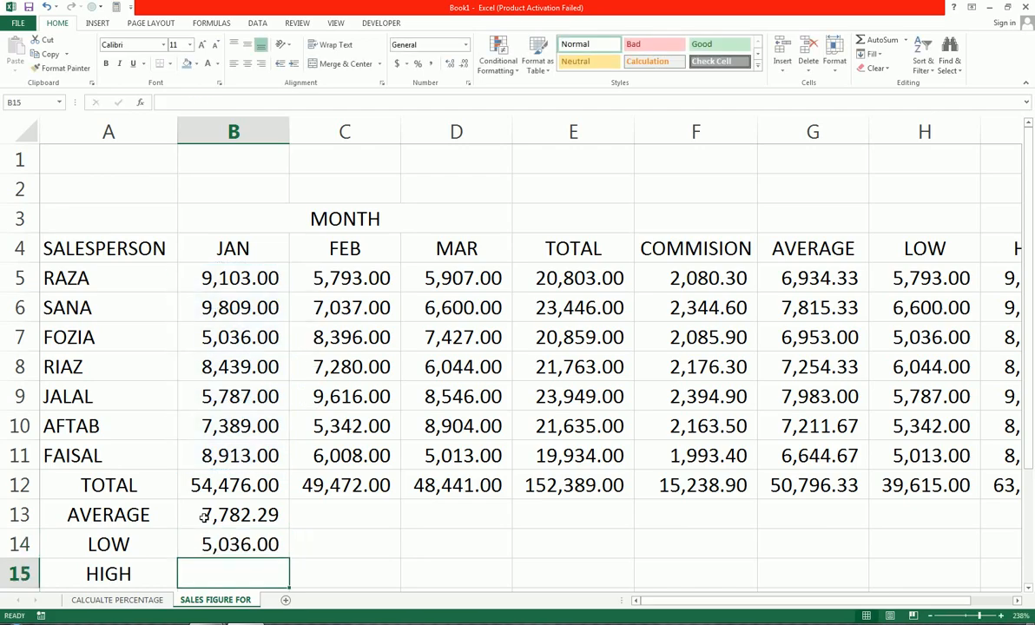
Step: Enter =MAX(B5:B11) in B15 for the highest JAN sales figure
{"action": "type", "text": "=MAC"}
{"action": "key", "text": "BackSpace"}
{"action": "type", "text": "X"}
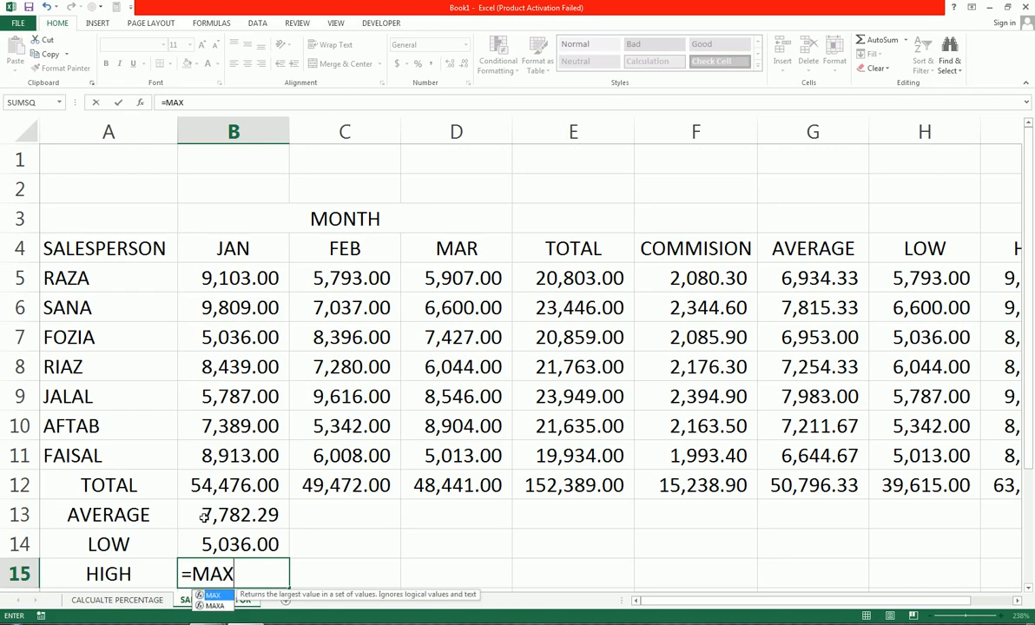
{"action": "type", "text": "("}
{"action": "key", "text": "Up"}
{"action": "key", "text": "Up"}
{"action": "key", "text": "Up"}
{"action": "key", "text": "Up"}
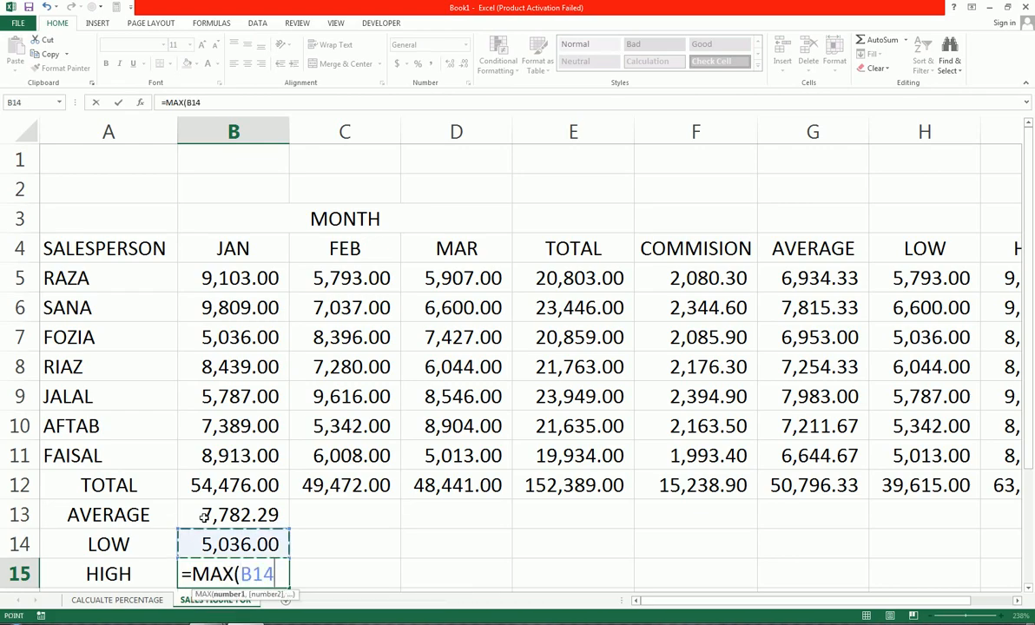
{"action": "key", "text": "shift+Up"}
{"action": "key", "text": "shift+Up"}
{"action": "key", "text": "shift+Up"}
{"action": "key", "text": "shift+Up"}
{"action": "key", "text": "shift+Up"}
{"action": "key", "text": "shift+Up"}
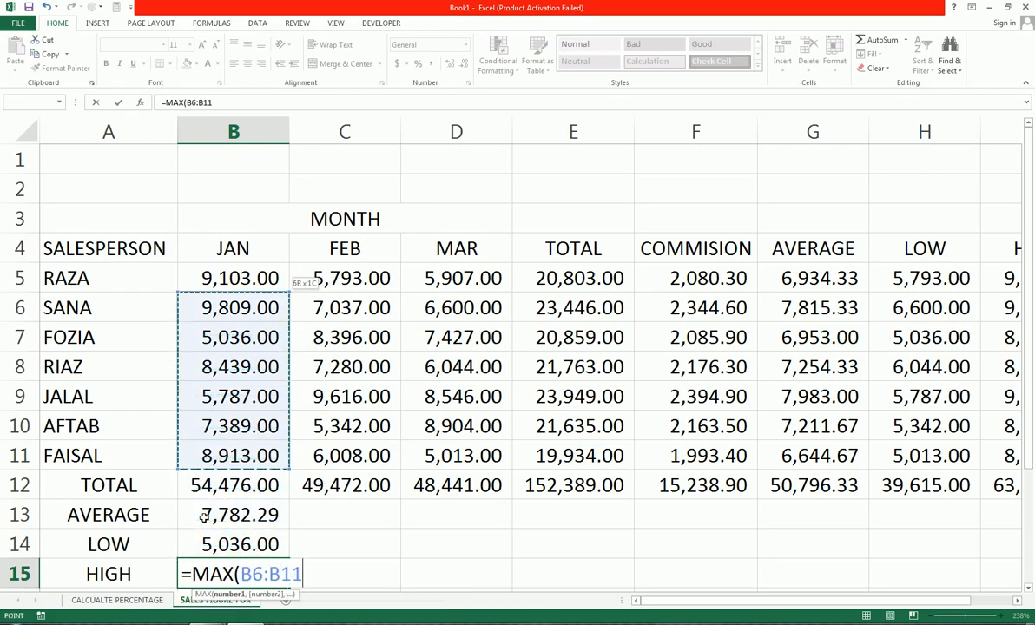
{"action": "key", "text": "Return"}
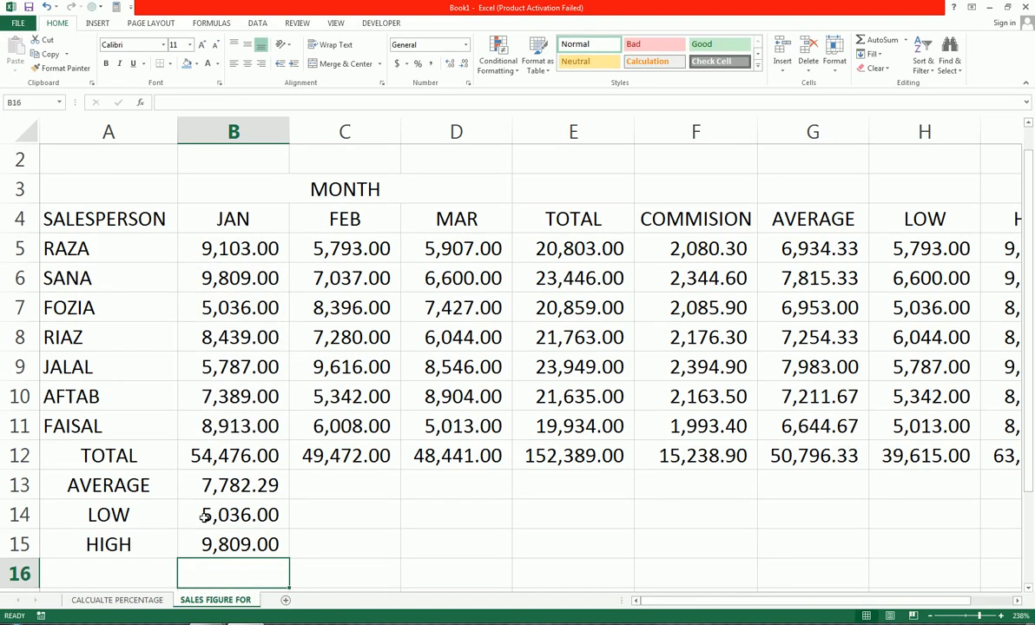
Step: Fill the AVERAGE, LOW and HIGH formulas from B13:B15 across to column I
{"action": "key", "text": "Up"}
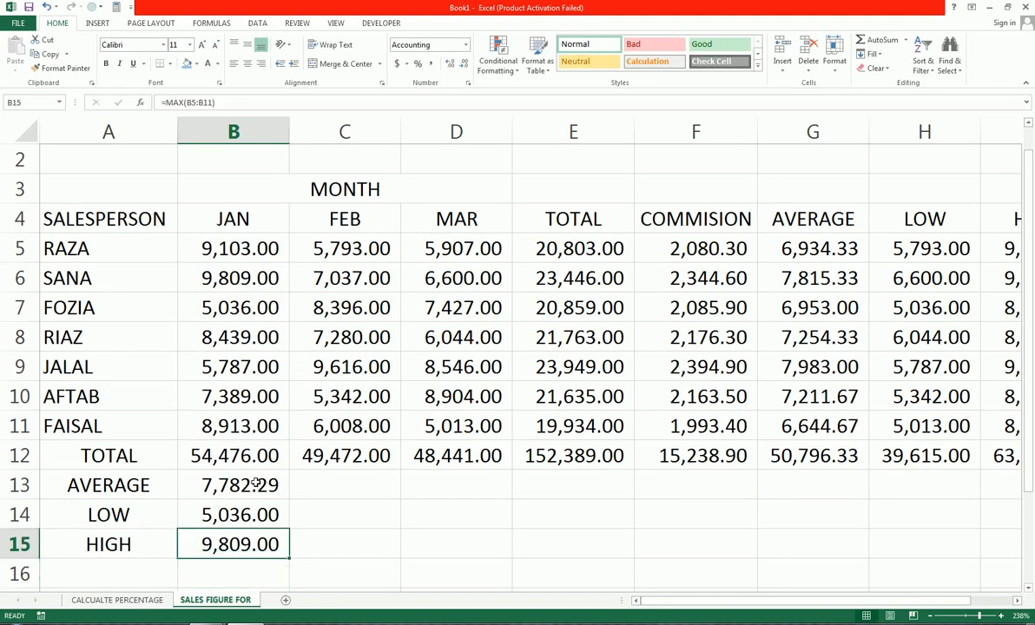
{"action": "key", "text": "Up"}
{"action": "key", "text": "Up"}
{"action": "left_click_drag", "start_coordinate": [256, 501], "coordinate": [432, 568]}
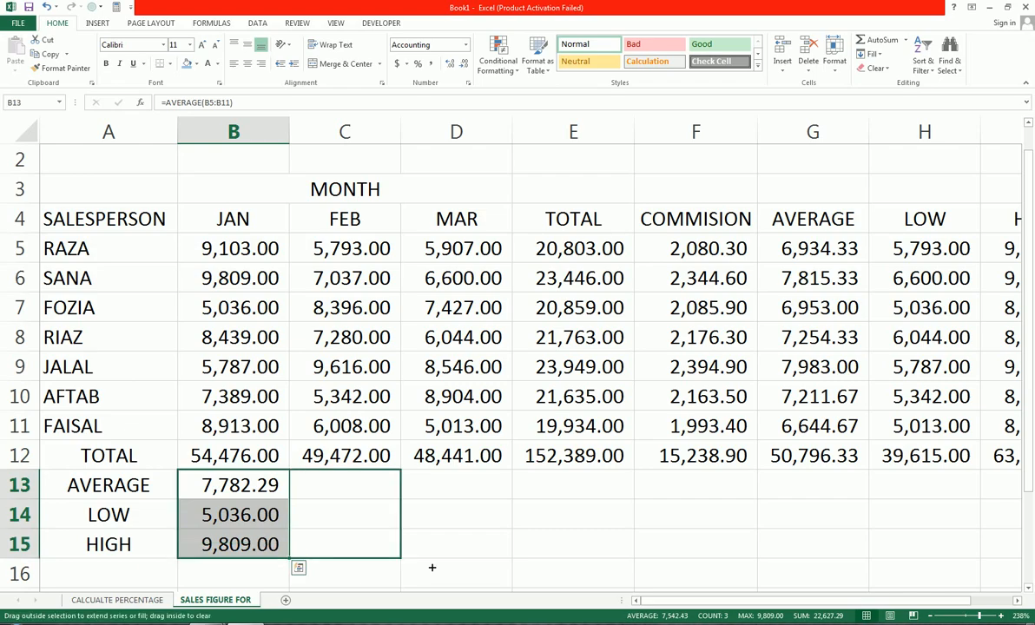
{"action": "mouse_move", "coordinate": [624, 547]}
{"action": "left_mouse_down"}
{"action": "mouse_move", "coordinate": [1007, 547]}
{"action": "mouse_move", "coordinate": [904, 534]}
{"action": "mouse_move", "coordinate": [901, 517]}
{"action": "mouse_move", "coordinate": [790, 527]}
{"action": "mouse_move", "coordinate": [801, 570]}
{"action": "left_mouse_up"}
{"action": "left_click_drag", "start_coordinate": [736, 604], "coordinate": [622, 610]}
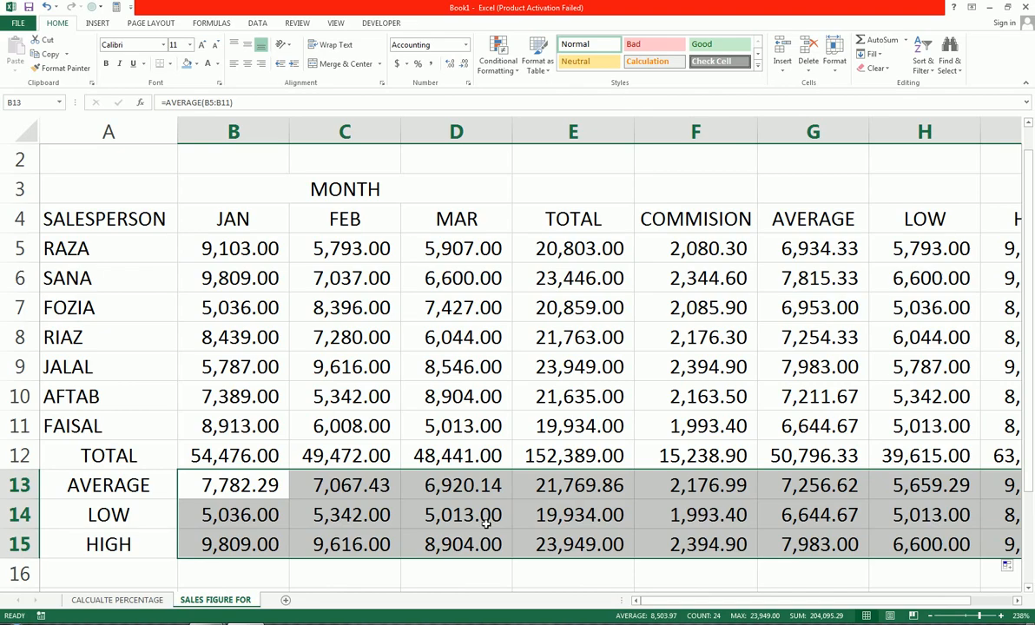
Step: Enter the title SALES FIGURE FOR FIRST QUARTER in A2
{"action": "scroll", "coordinate": [486, 521], "scroll_direction": "up", "scroll_amount": 1}
{"action": "left_click", "coordinate": [369, 424]}
{"action": "left_click", "coordinate": [114, 179]}
{"action": "type", "text": "SALES FIGURE "}
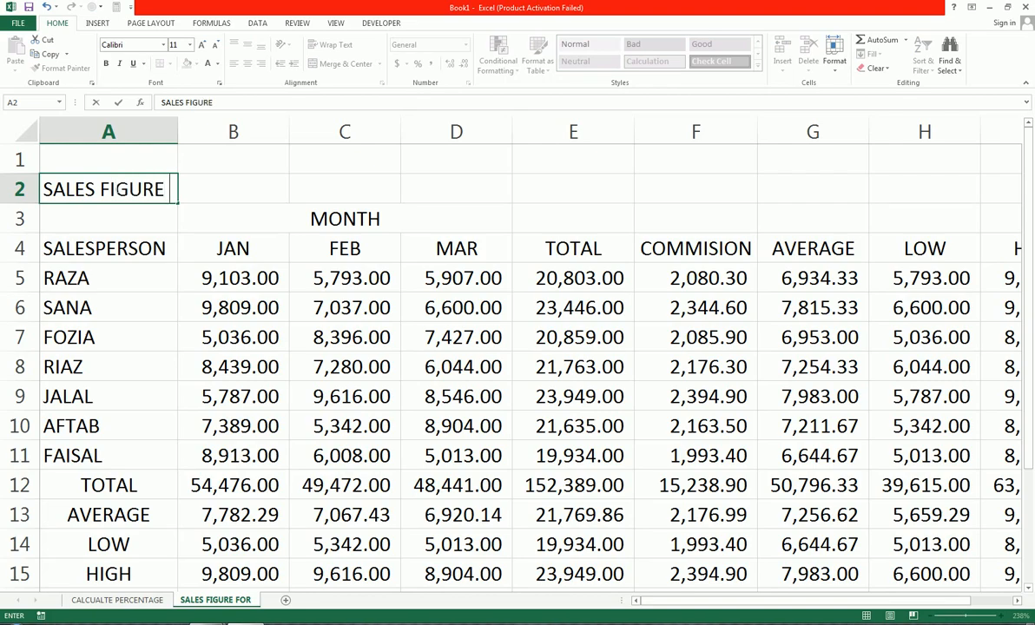
{"action": "type", "text": "FOR FIRST "}
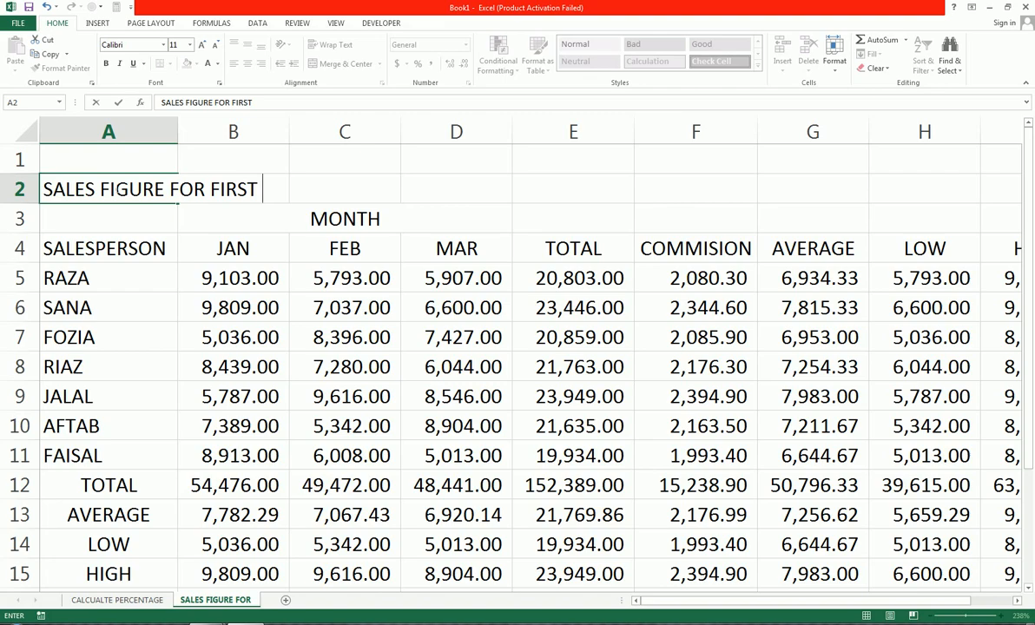
{"action": "type", "text": "QUATER"}
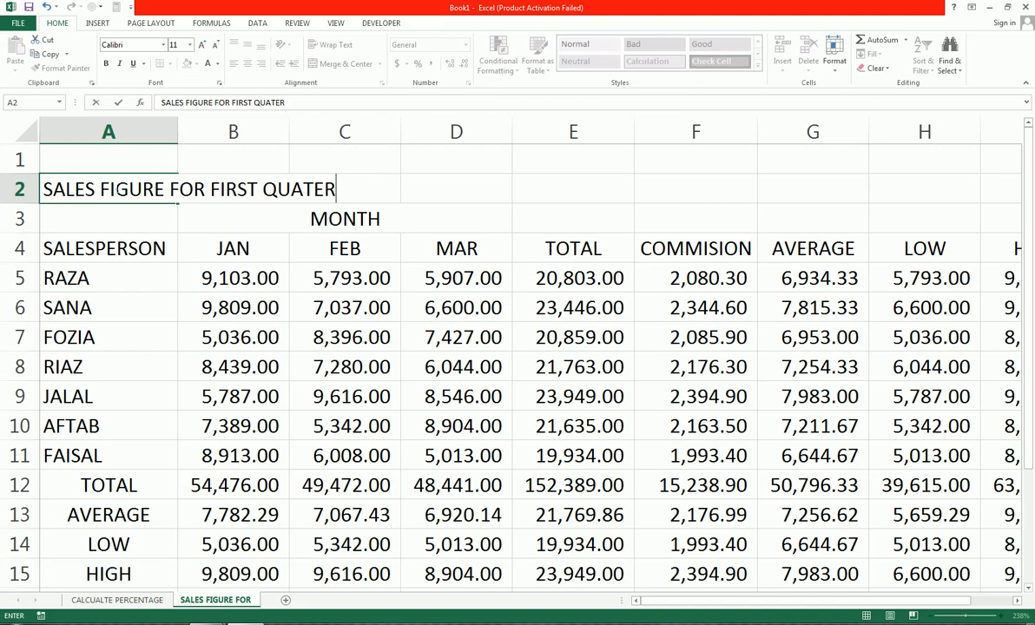
{"action": "key", "text": "ctrl+Return"}
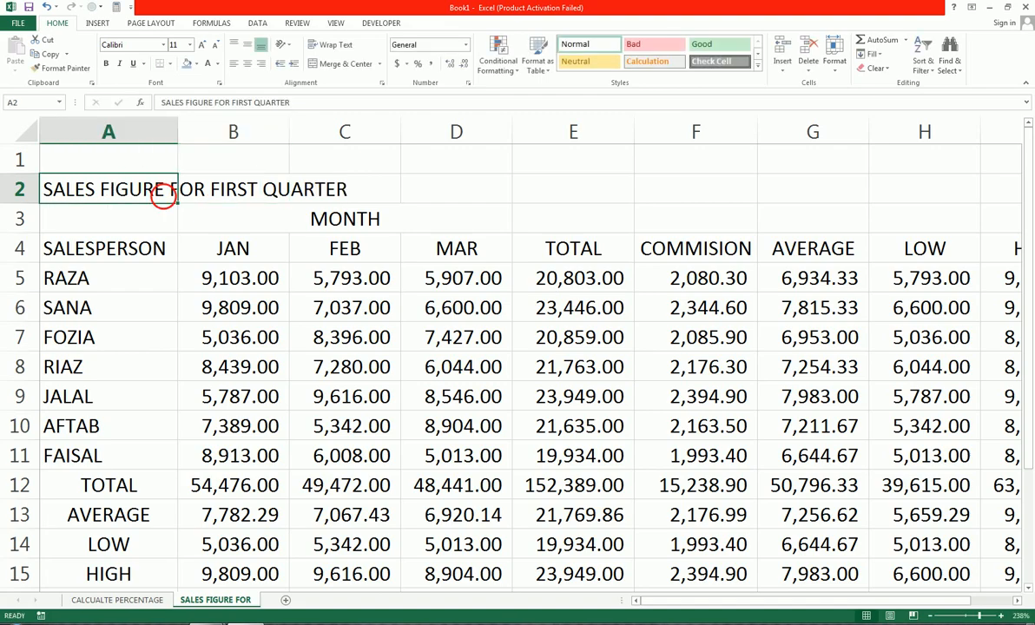
Step: Make the A2 title bold and increase its font size to 26
{"action": "left_click", "coordinate": [106, 64]}
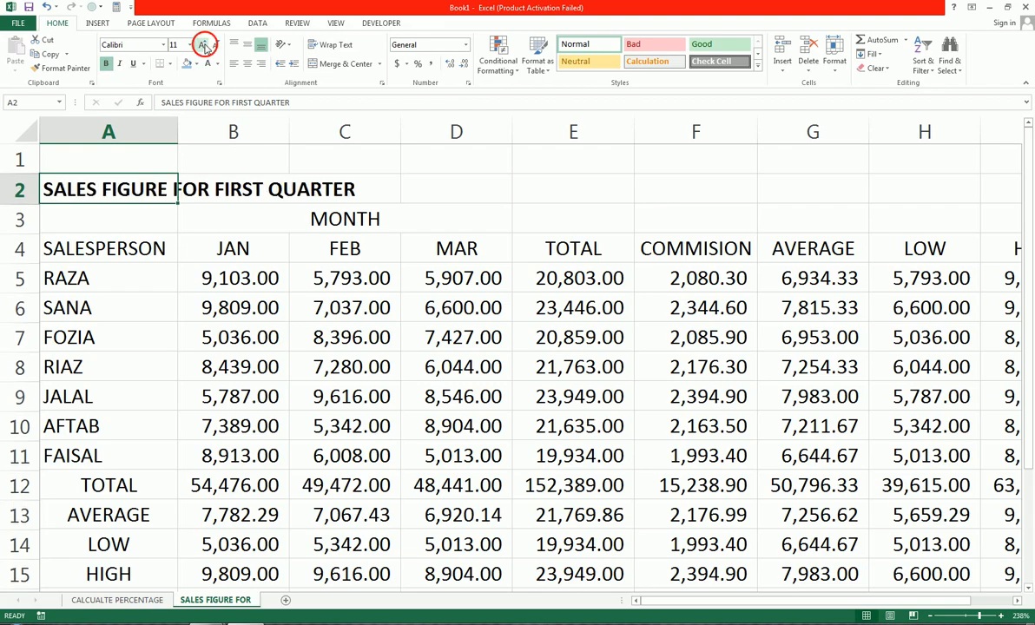
{"action": "left_click", "coordinate": [203, 45]}
{"action": "left_click", "coordinate": [203, 45]}
{"action": "left_click", "coordinate": [203, 45]}
{"action": "left_click", "coordinate": [203, 45]}
{"action": "left_click", "coordinate": [204, 45]}
{"action": "left_click", "coordinate": [203, 45]}
{"action": "left_click", "coordinate": [204, 45]}
{"action": "left_click", "coordinate": [203, 45]}
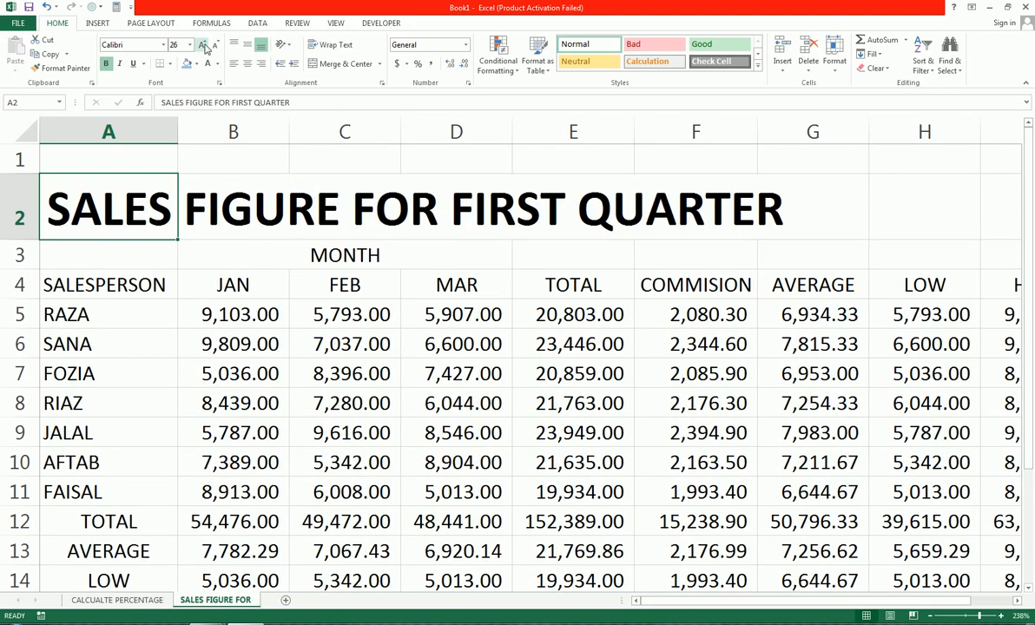
Step: Center the header row A4:I4 and reduce its font size to 10
{"action": "left_click", "coordinate": [351, 317]}
{"action": "left_click_drag", "start_coordinate": [162, 284], "coordinate": [979, 275]}
{"action": "left_click", "coordinate": [247, 64]}
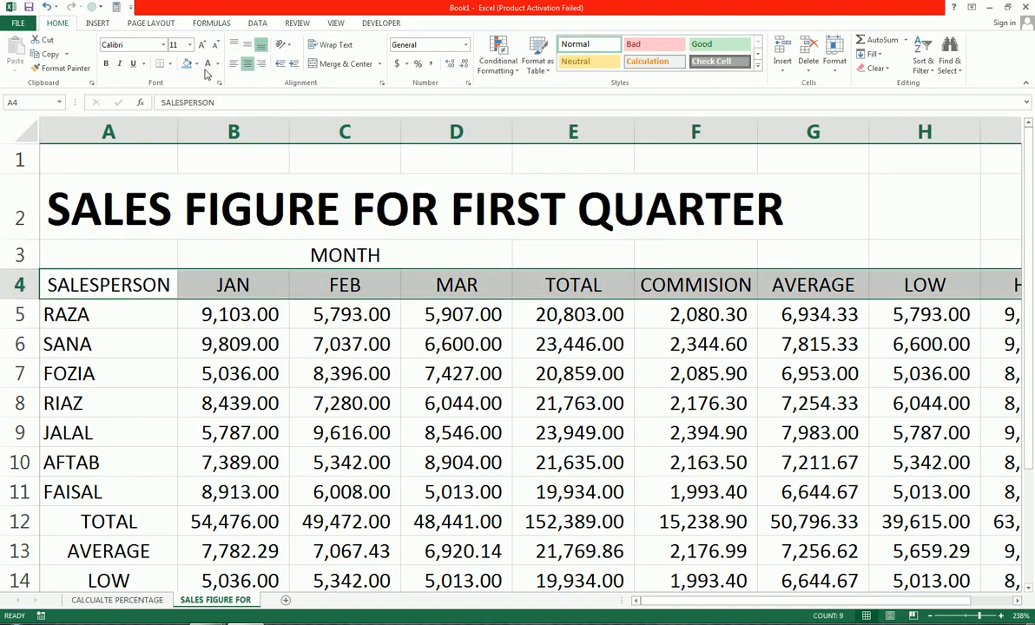
{"action": "left_click", "coordinate": [214, 45]}
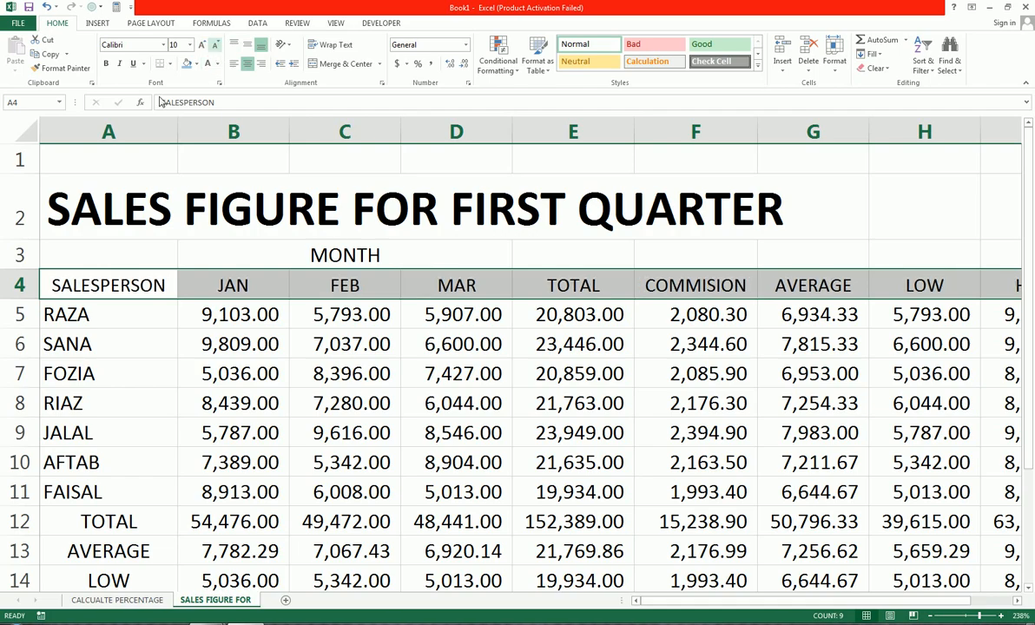
Step: Make the header row A4:I4 bold
{"action": "left_click", "coordinate": [106, 64]}
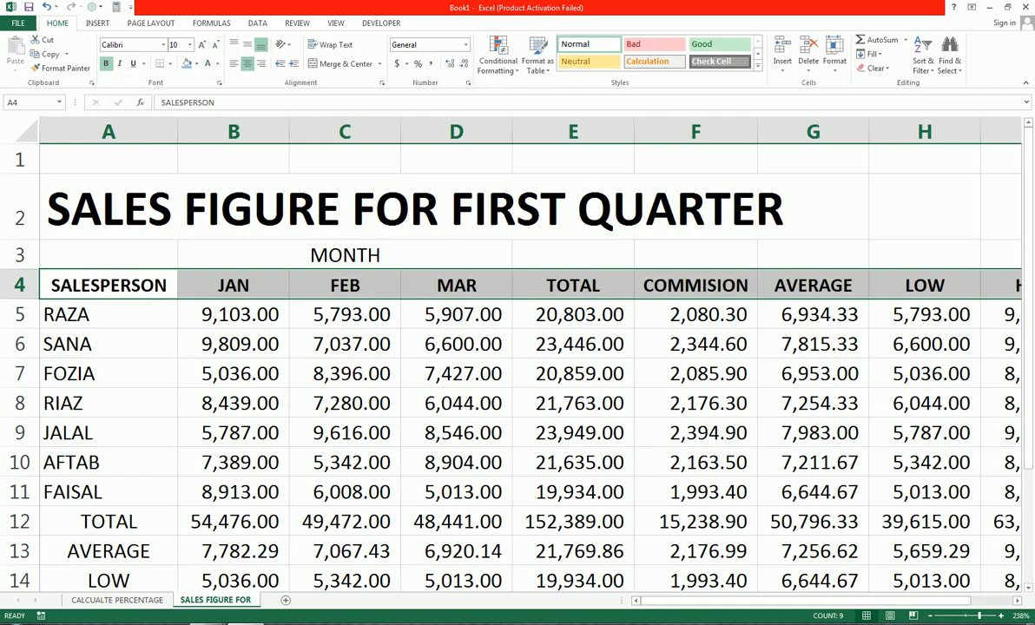
{"action": "left_click", "coordinate": [405, 259]}
{"action": "left_click_drag", "start_coordinate": [284, 259], "coordinate": [671, 264]}
{"action": "left_click_drag", "start_coordinate": [865, 249], "coordinate": [864, 252]}
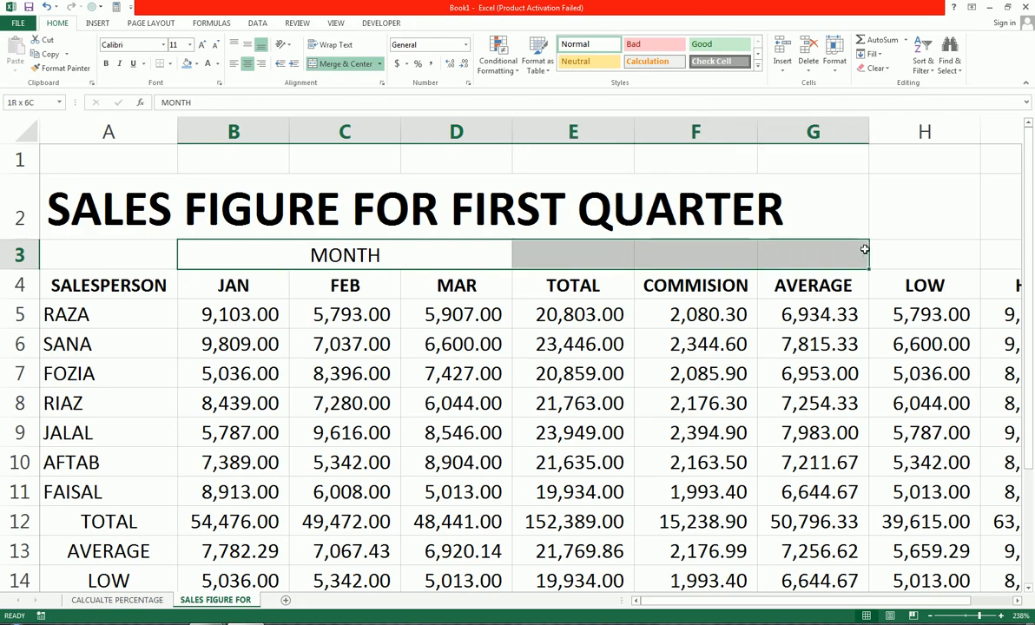
Step: Correct the title in A2 to SALES FIGURES FOR FIRST QUARTER
{"action": "left_click", "coordinate": [585, 210]}
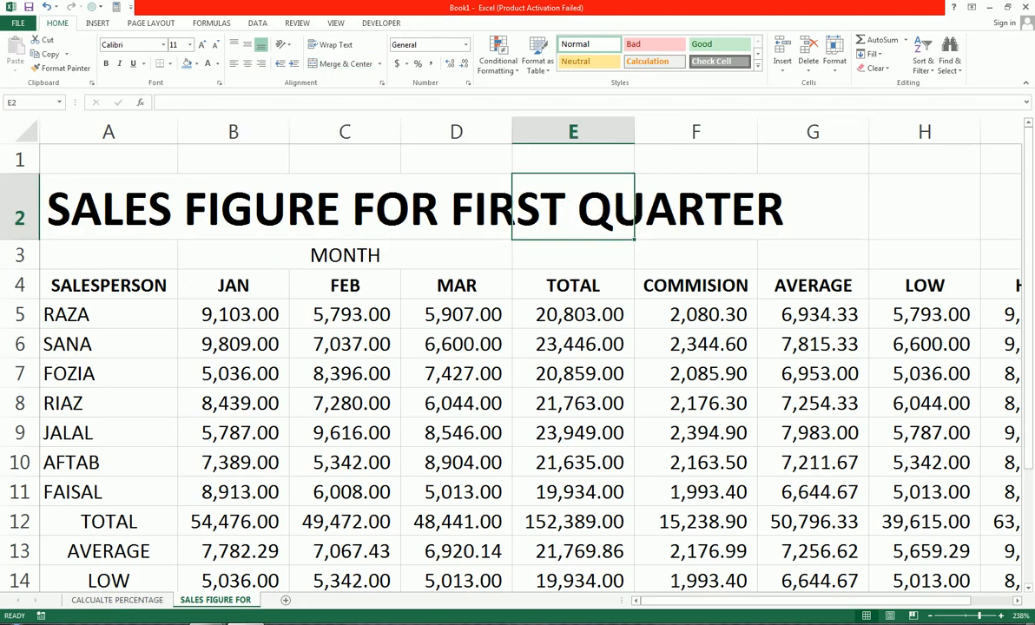
{"action": "double_click", "coordinate": [339, 225]}
{"action": "left_click", "coordinate": [172, 193]}
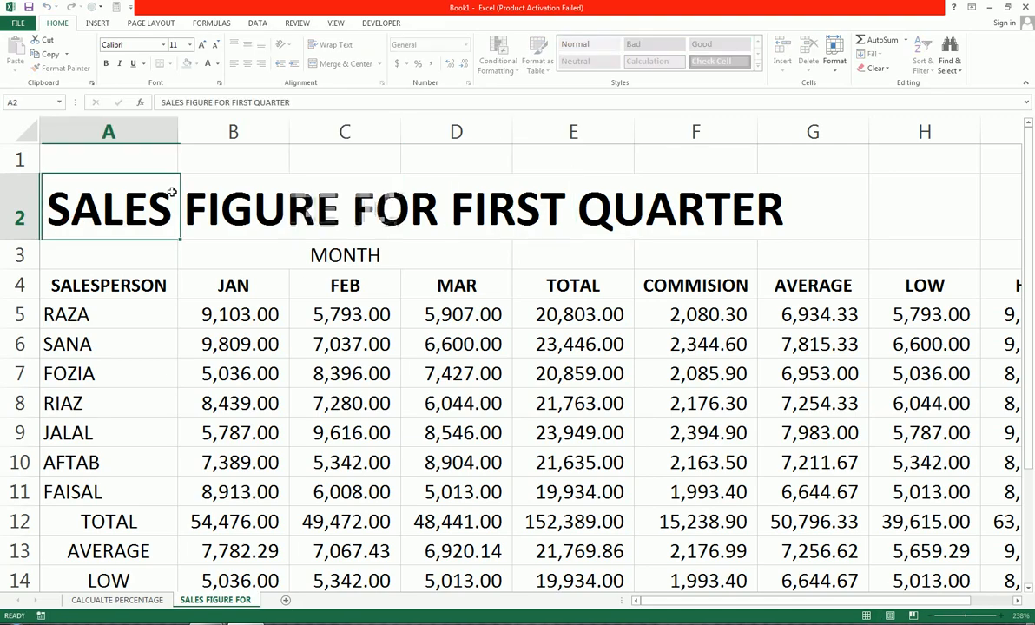
{"action": "left_click", "coordinate": [213, 102]}
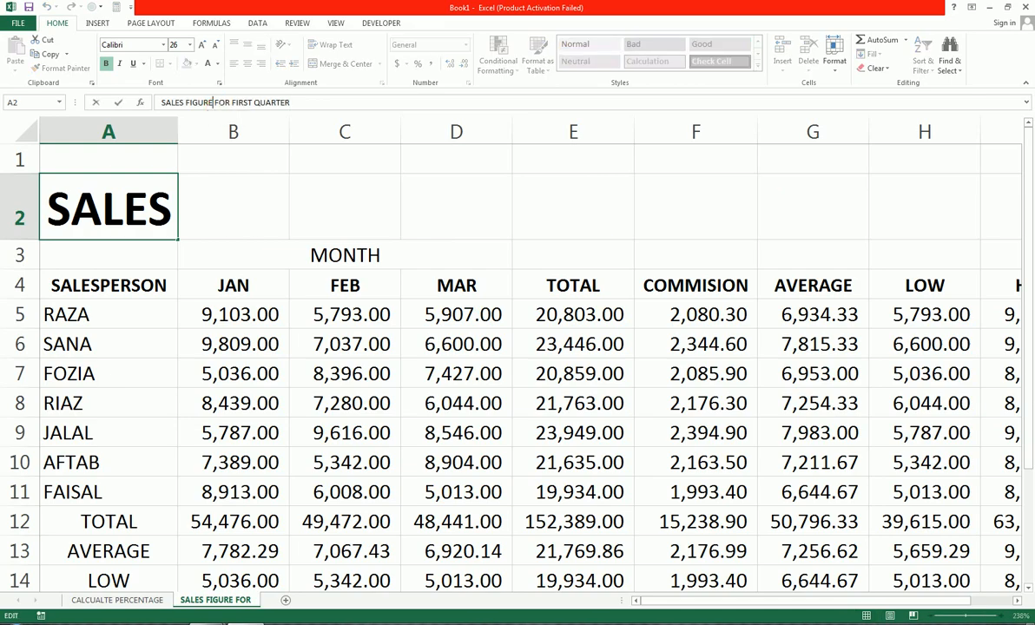
{"action": "type", "text": "S"}
{"action": "left_click", "coordinate": [319, 309]}
Step: Merge and center the title across A2:I2
{"action": "left_click", "coordinate": [150, 204]}
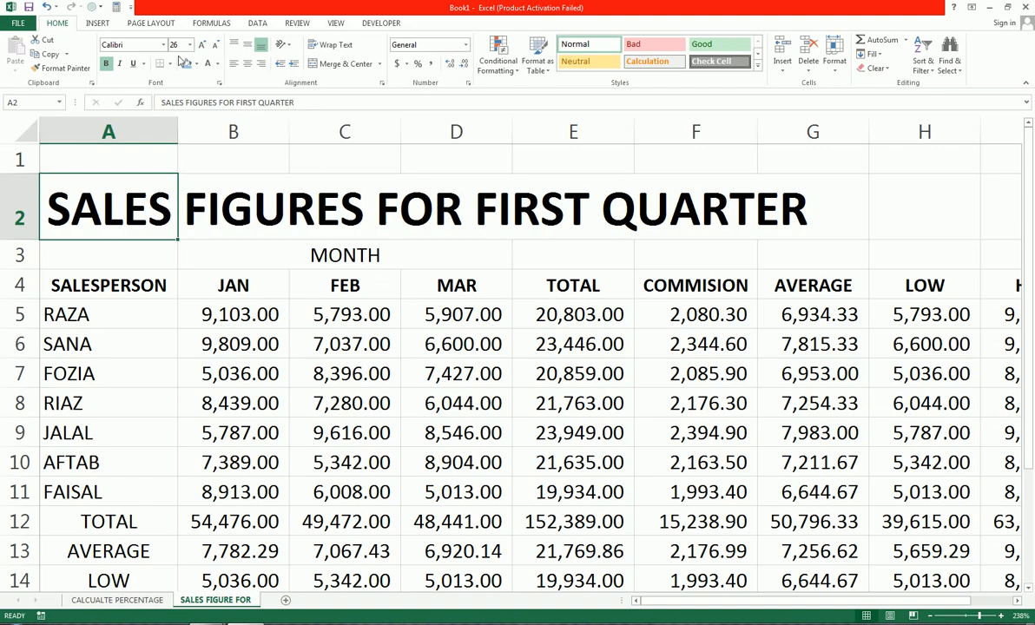
{"action": "left_click_drag", "start_coordinate": [90, 213], "coordinate": [999, 222]}
{"action": "left_click", "coordinate": [343, 63]}
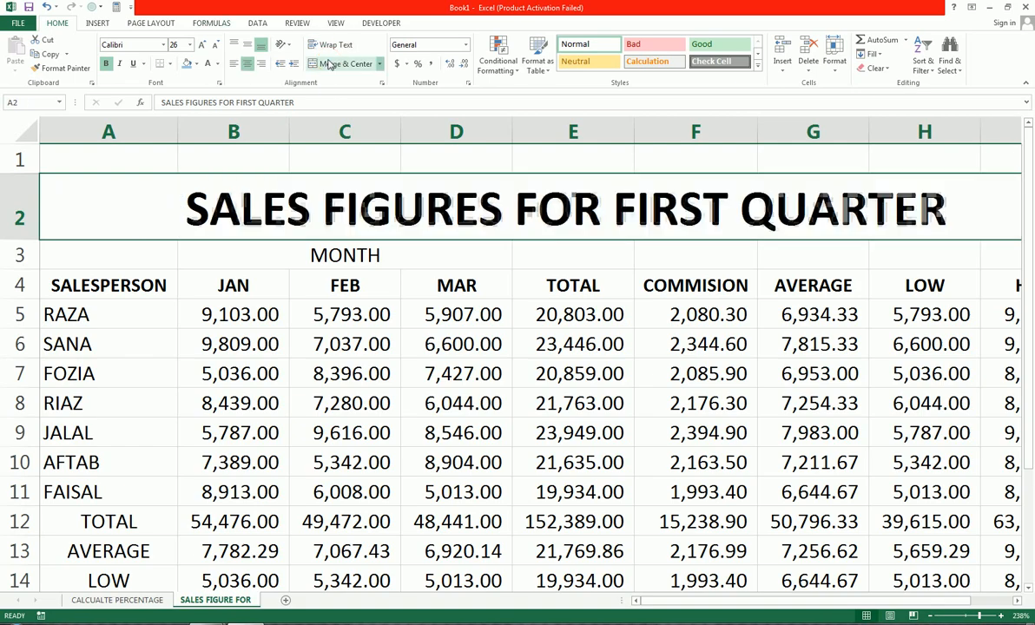
Step: Increase the merged title's font size to 36 and give it a light blue fill with white text
{"action": "left_click", "coordinate": [203, 46]}
{"action": "left_click", "coordinate": [203, 46]}
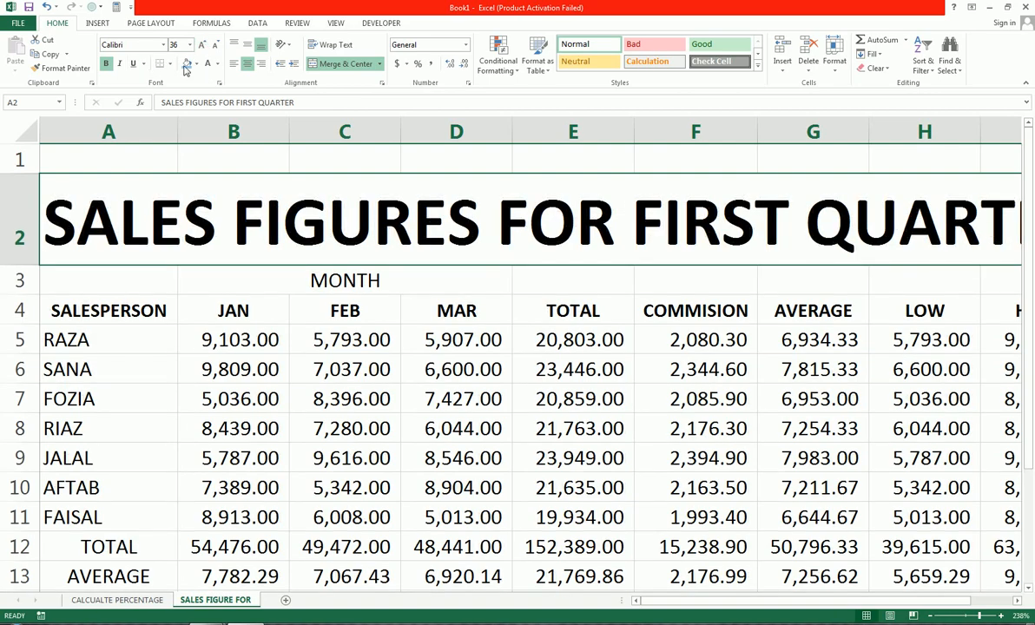
{"action": "left_click", "coordinate": [186, 65]}
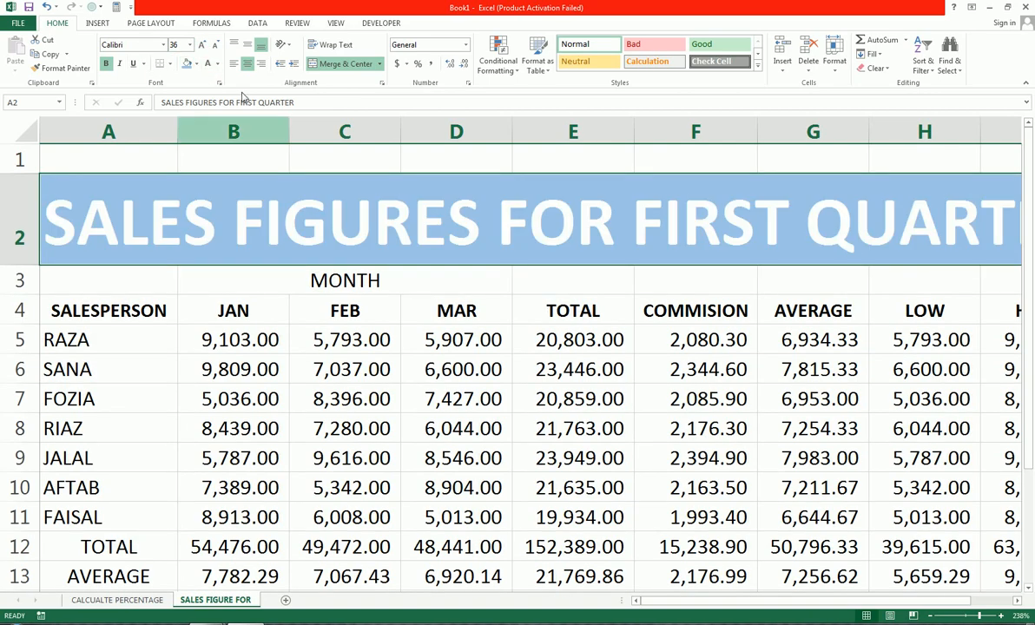
{"action": "left_click", "coordinate": [223, 348]}
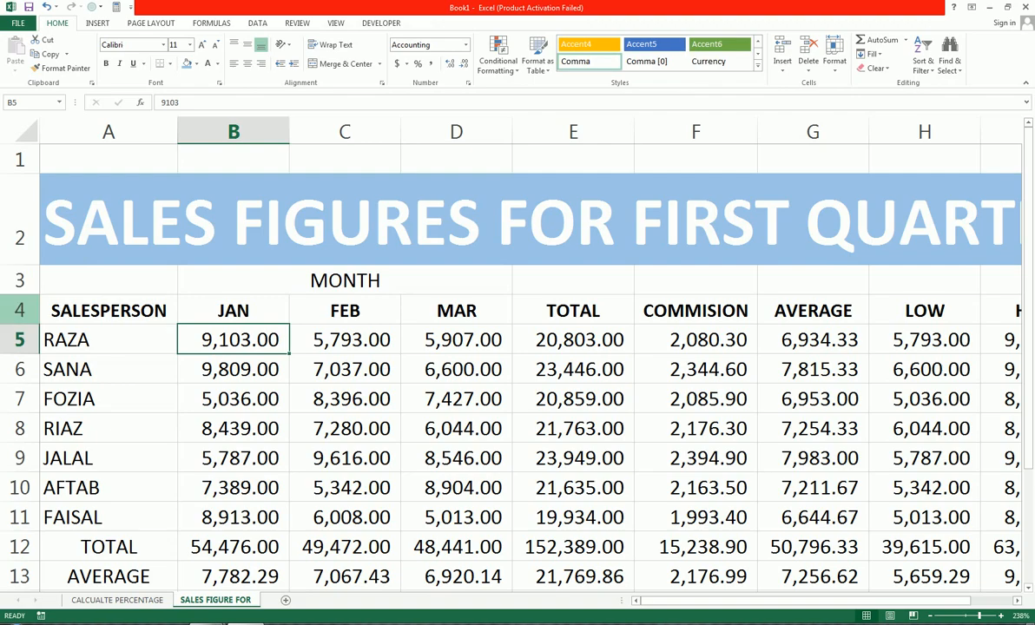
Step: Apply the Accent5 cell style to the header row A4:I4
{"action": "left_click_drag", "start_coordinate": [39, 323], "coordinate": [999, 304]}
{"action": "left_click", "coordinate": [758, 64]}
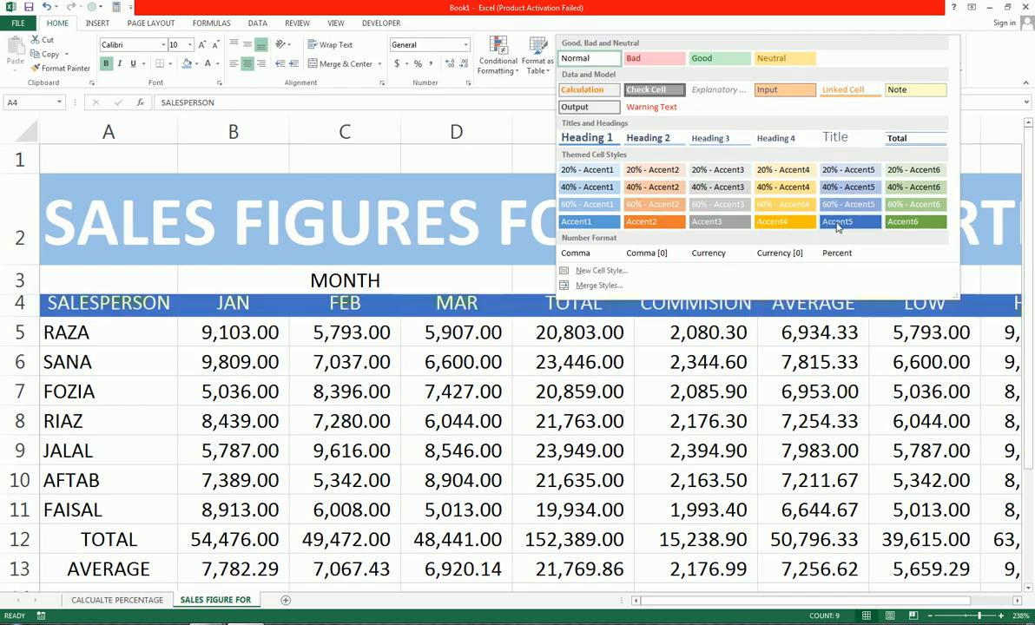
{"action": "left_click", "coordinate": [837, 222]}
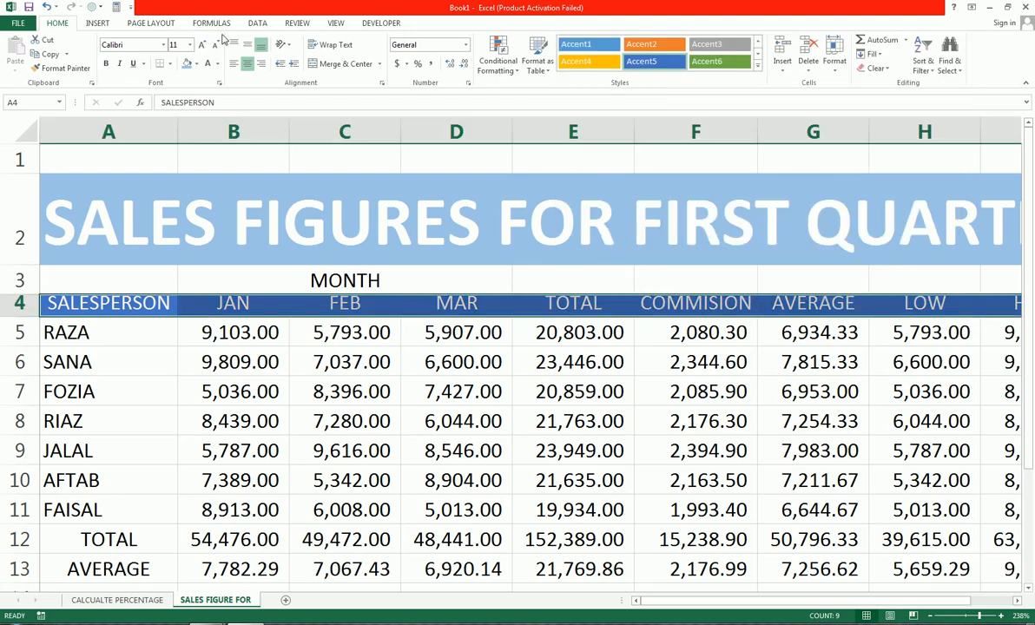
Step: Put a Thick Box Border around the merged title and reduce its font size to 28
{"action": "left_click", "coordinate": [271, 191]}
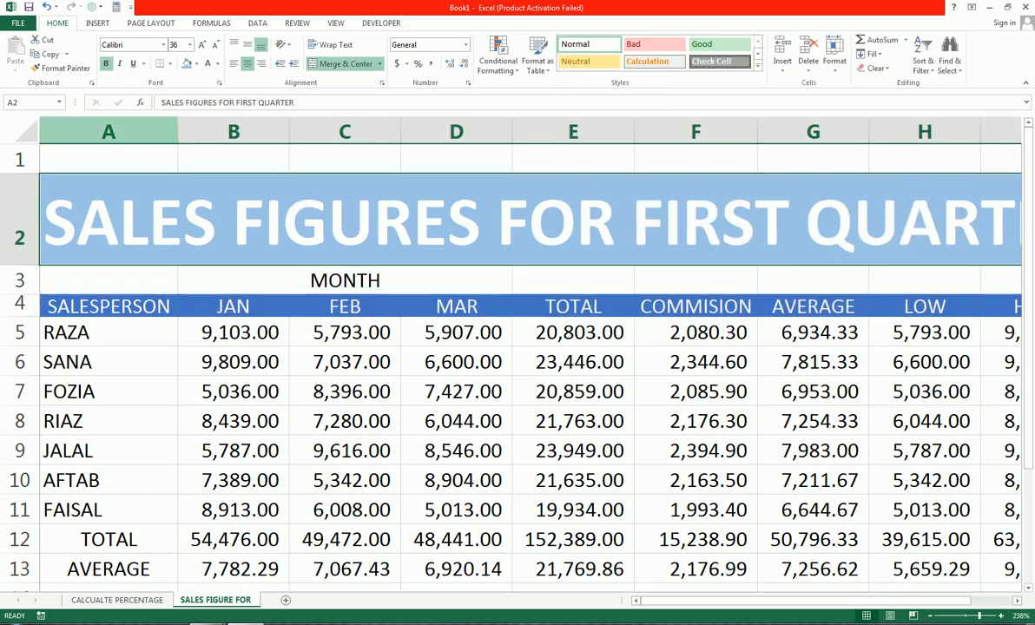
{"action": "left_click", "coordinate": [168, 64]}
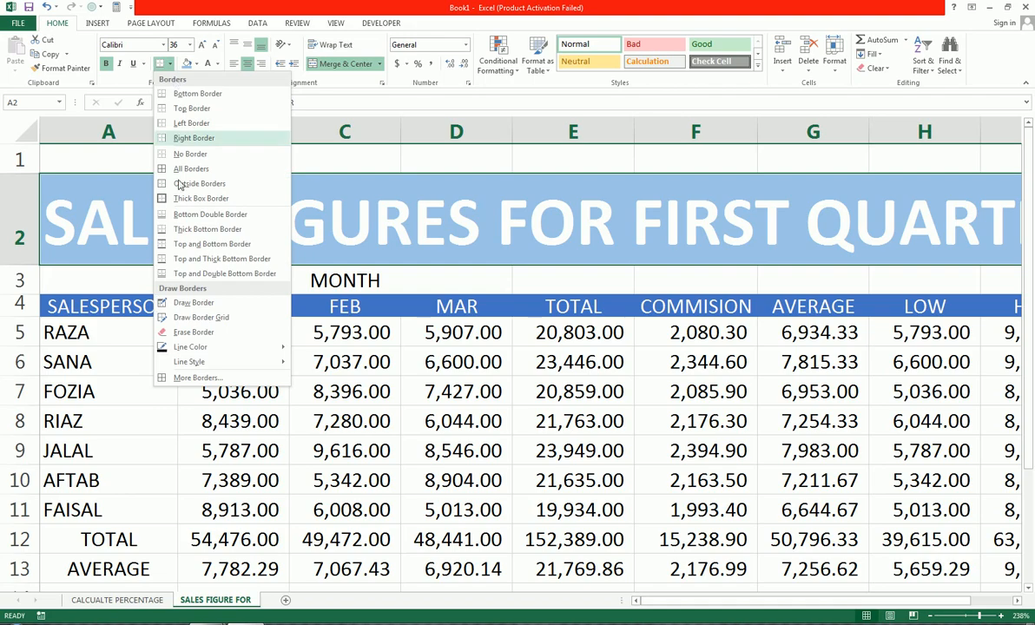
{"action": "left_click", "coordinate": [163, 199]}
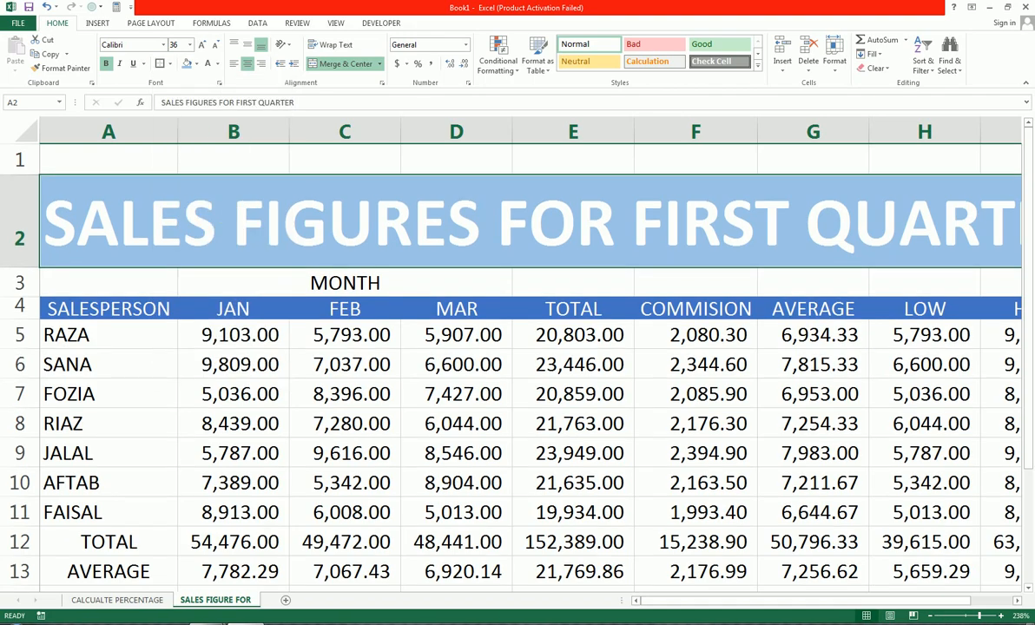
{"action": "left_click", "coordinate": [216, 44]}
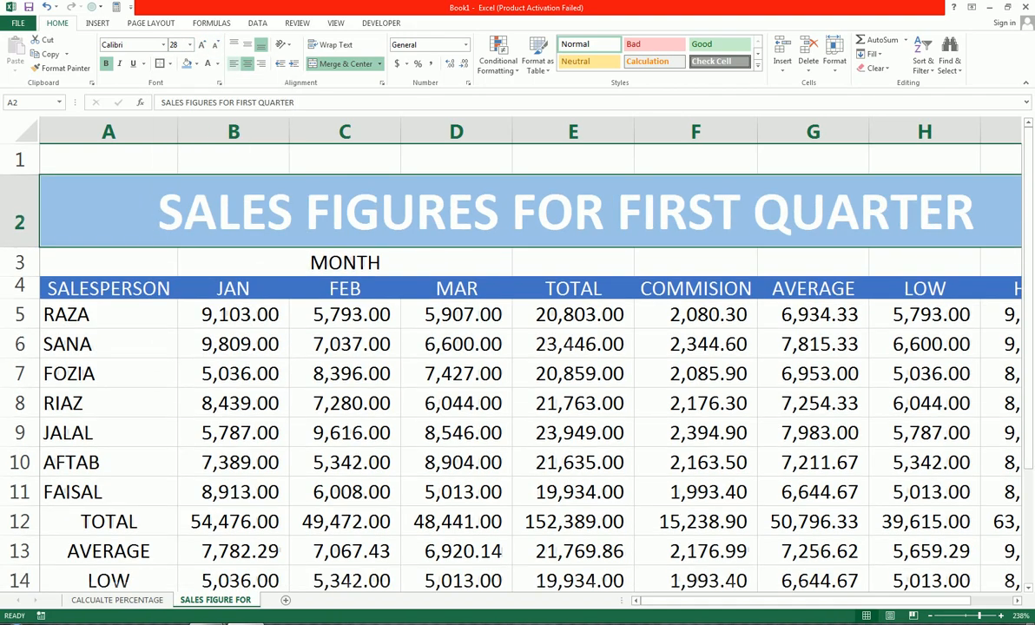
Step: Apply All Borders to the salesperson data in A5:I11
{"action": "left_click", "coordinate": [334, 289]}
{"action": "left_click_drag", "start_coordinate": [67, 315], "coordinate": [795, 462]}
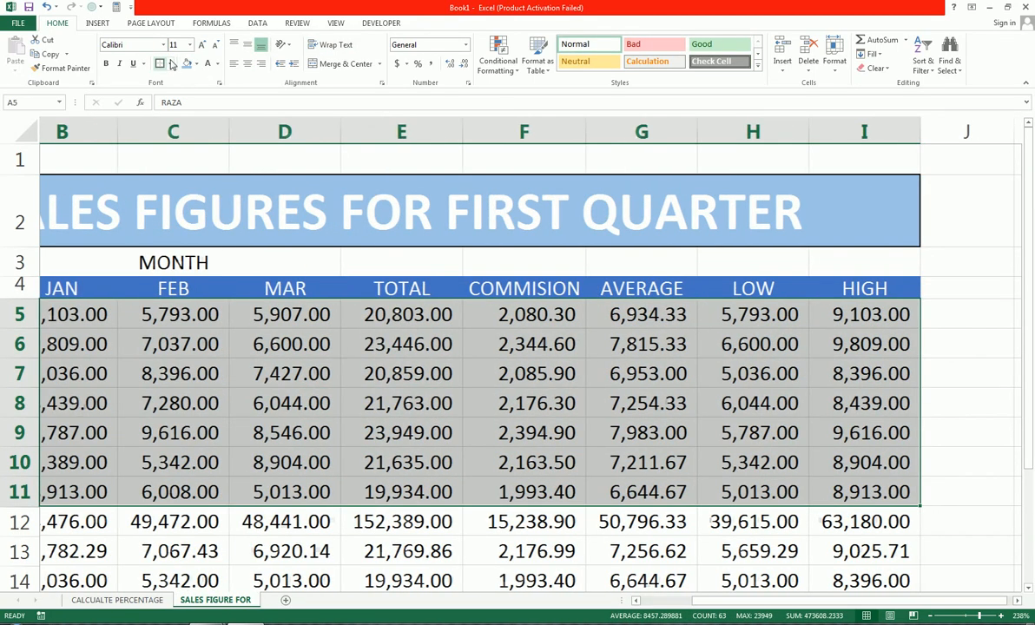
{"action": "left_click", "coordinate": [169, 63]}
{"action": "left_click", "coordinate": [187, 168]}
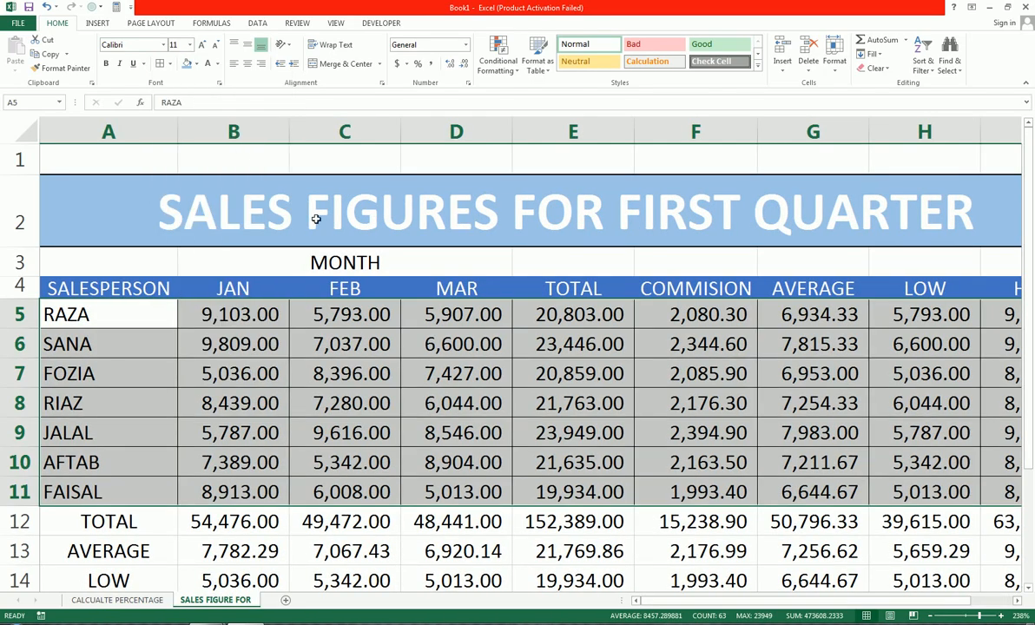
Step: Apply the Total cell style to the TOTAL, AVERAGE and LOW rows in A12:I14
{"action": "left_click", "coordinate": [360, 587]}
{"action": "left_click_drag", "start_coordinate": [105, 521], "coordinate": [996, 577]}
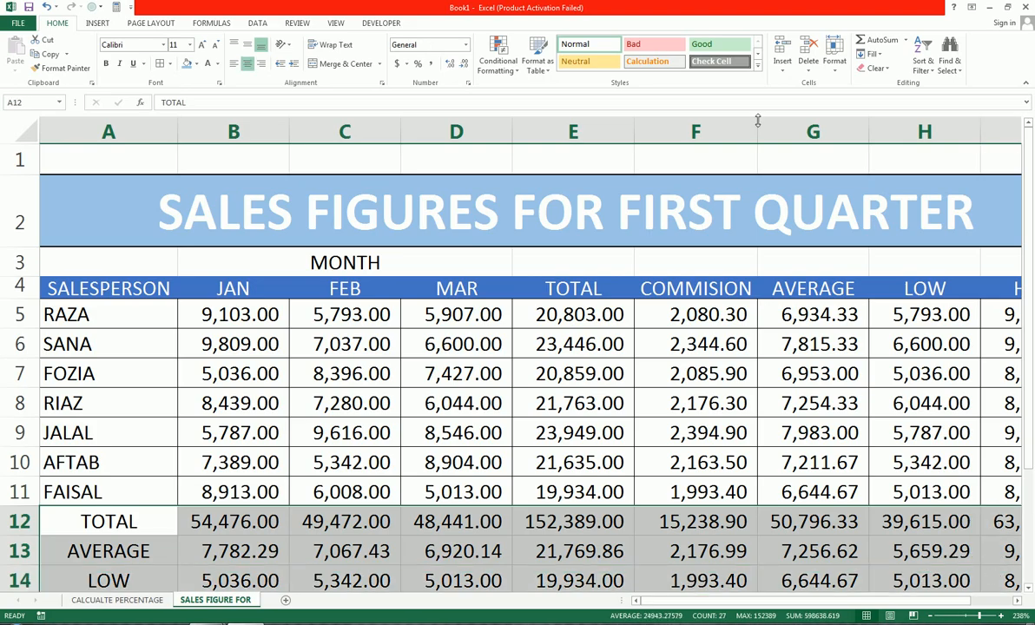
{"action": "left_click", "coordinate": [757, 64]}
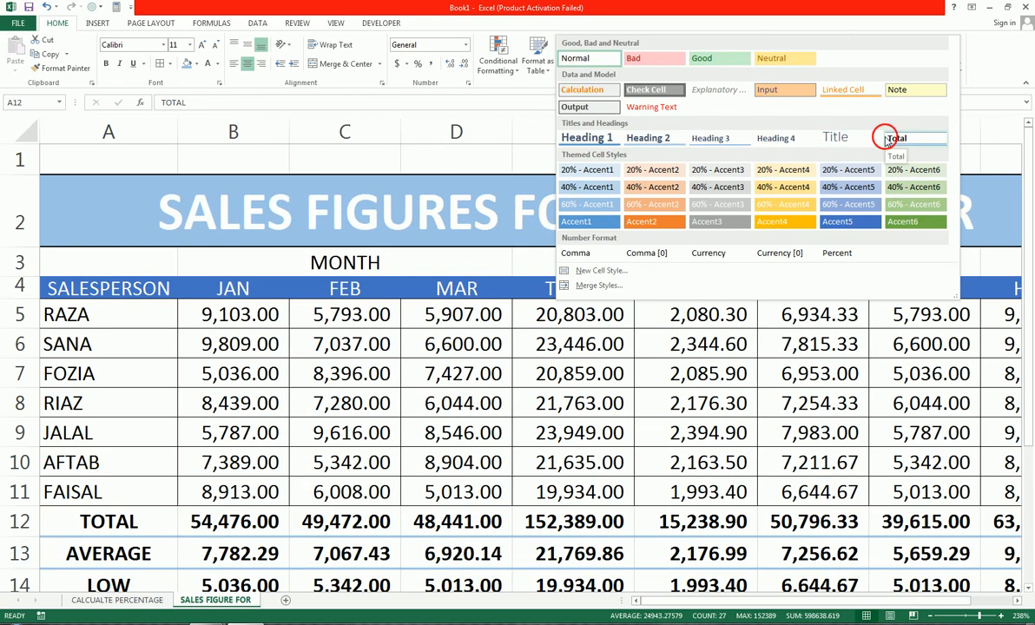
{"action": "left_click", "coordinate": [894, 139]}
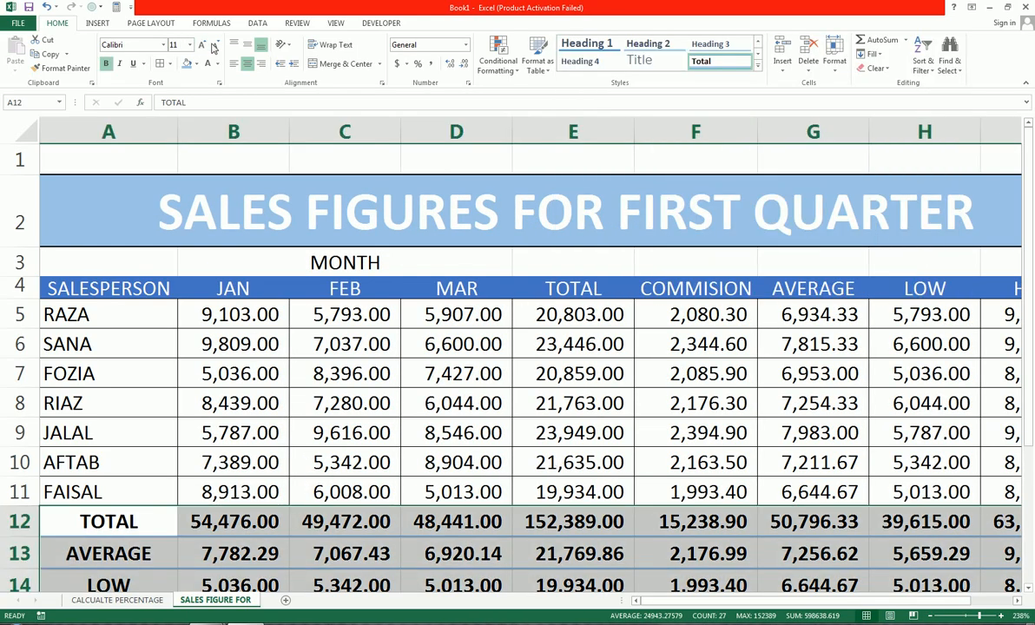
Step: Reduce the font size of A12:I14 to 9 and align the cells to the middle and center
{"action": "left_click", "coordinate": [214, 48]}
{"action": "left_click", "coordinate": [215, 46]}
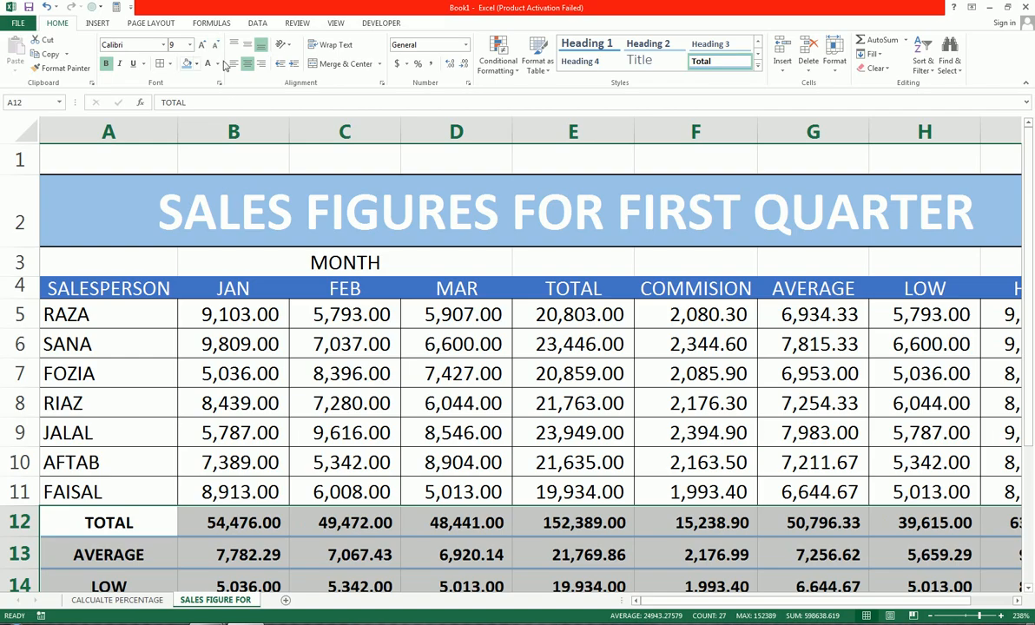
{"action": "left_click", "coordinate": [248, 45]}
{"action": "left_click", "coordinate": [245, 65]}
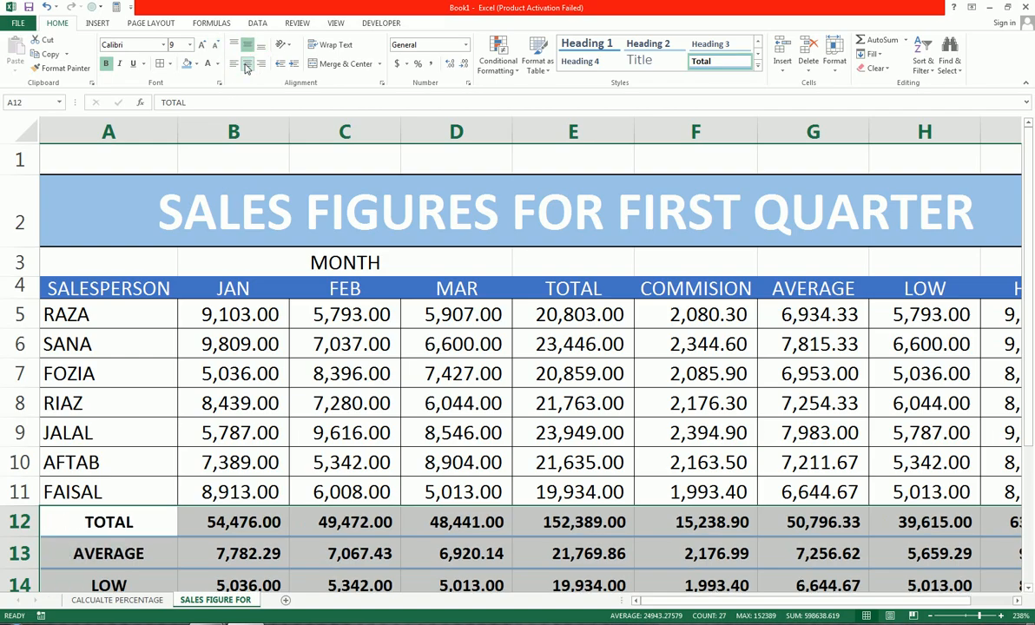
{"action": "left_click", "coordinate": [334, 403]}
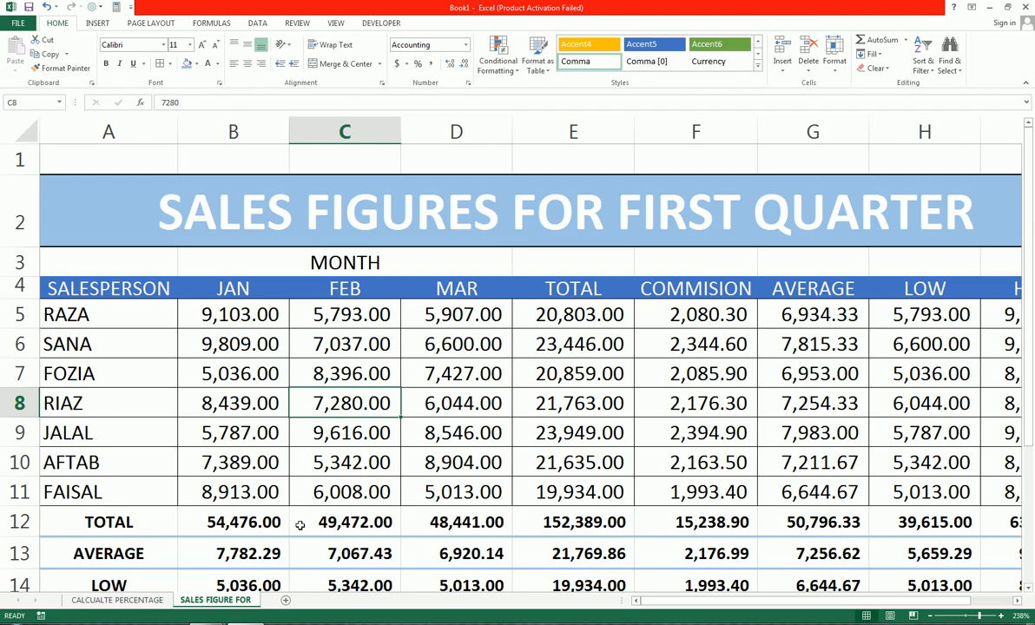
Step: Switch to the browser window showing the YouTube channel's uploaded videos
{"action": "mouse_move", "coordinate": [213, 622]}
{"action": "left_click", "coordinate": [255, 524]}
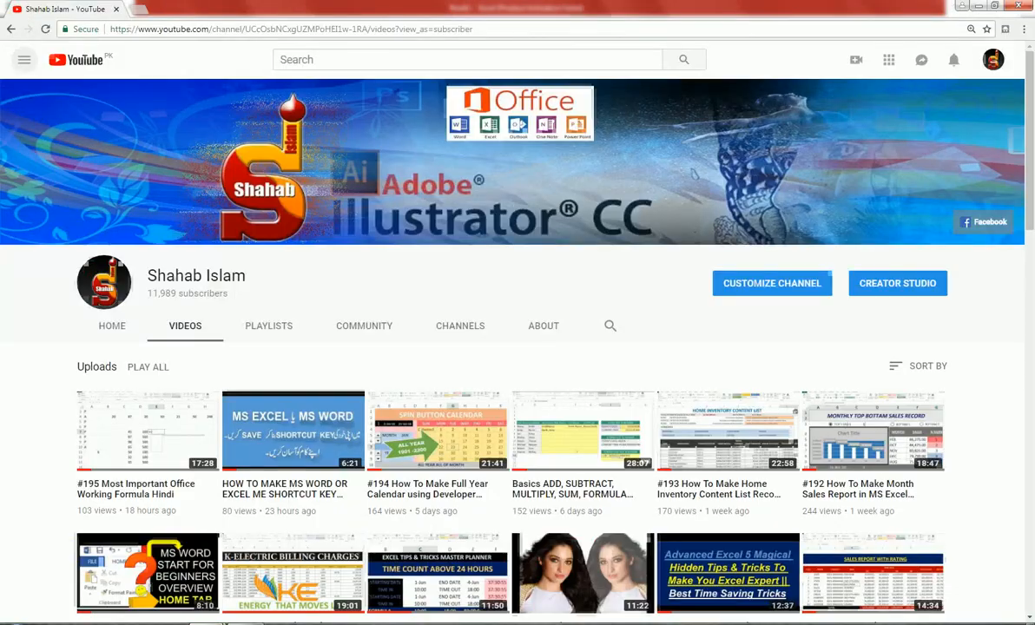